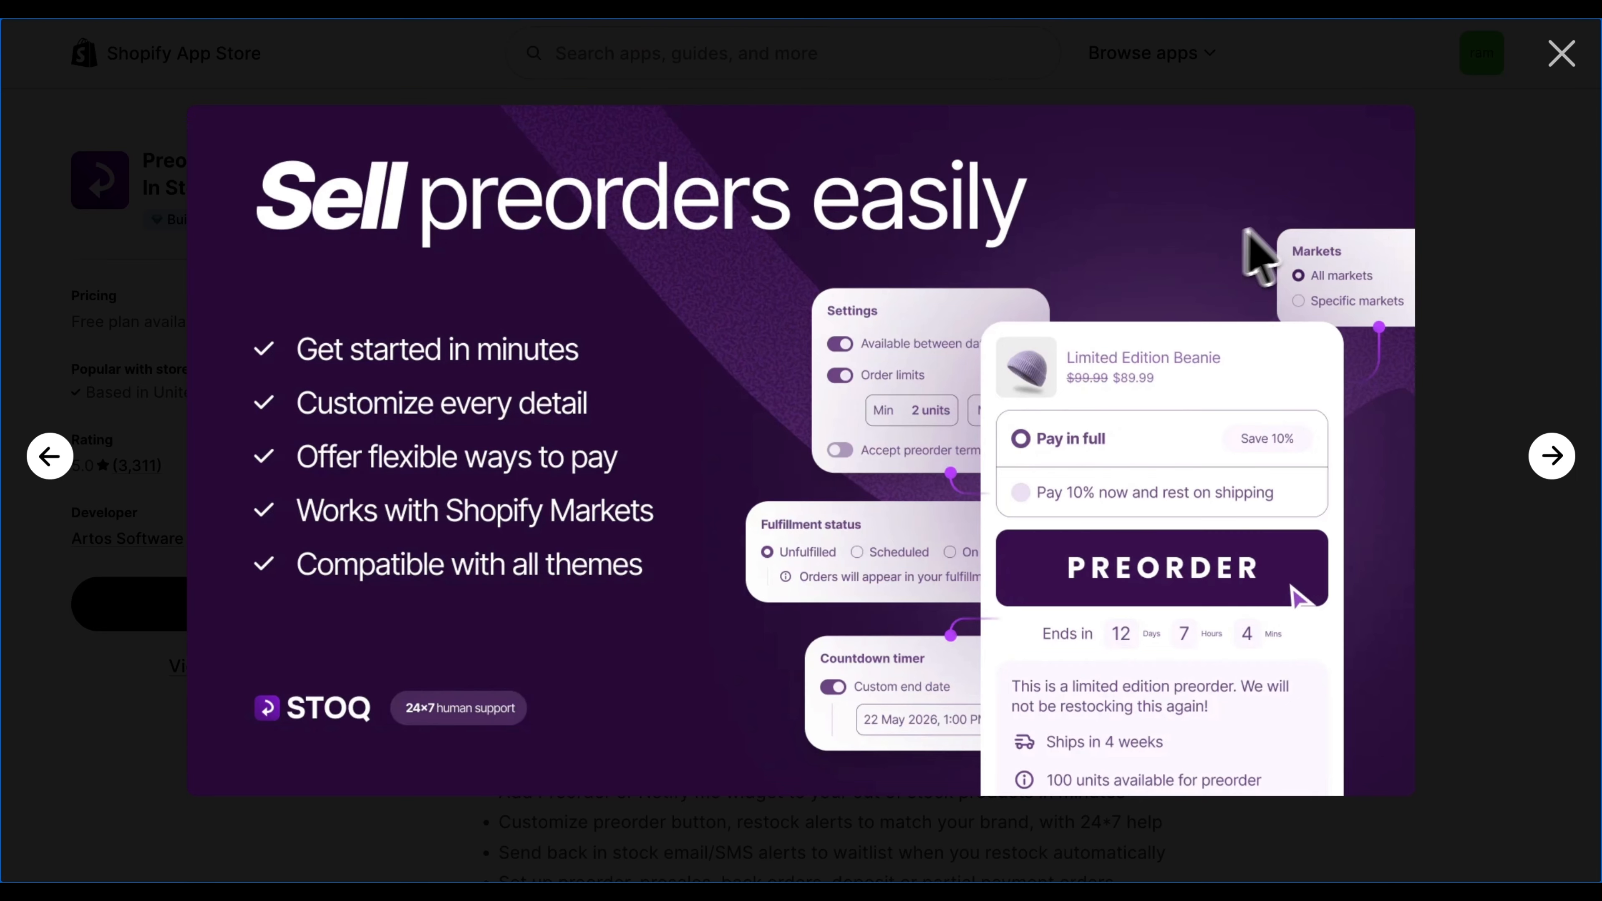
Look through the preview images in the STOQ app listing and close the gallery.
click(1552, 458)
click(1551, 458)
click(1551, 458)
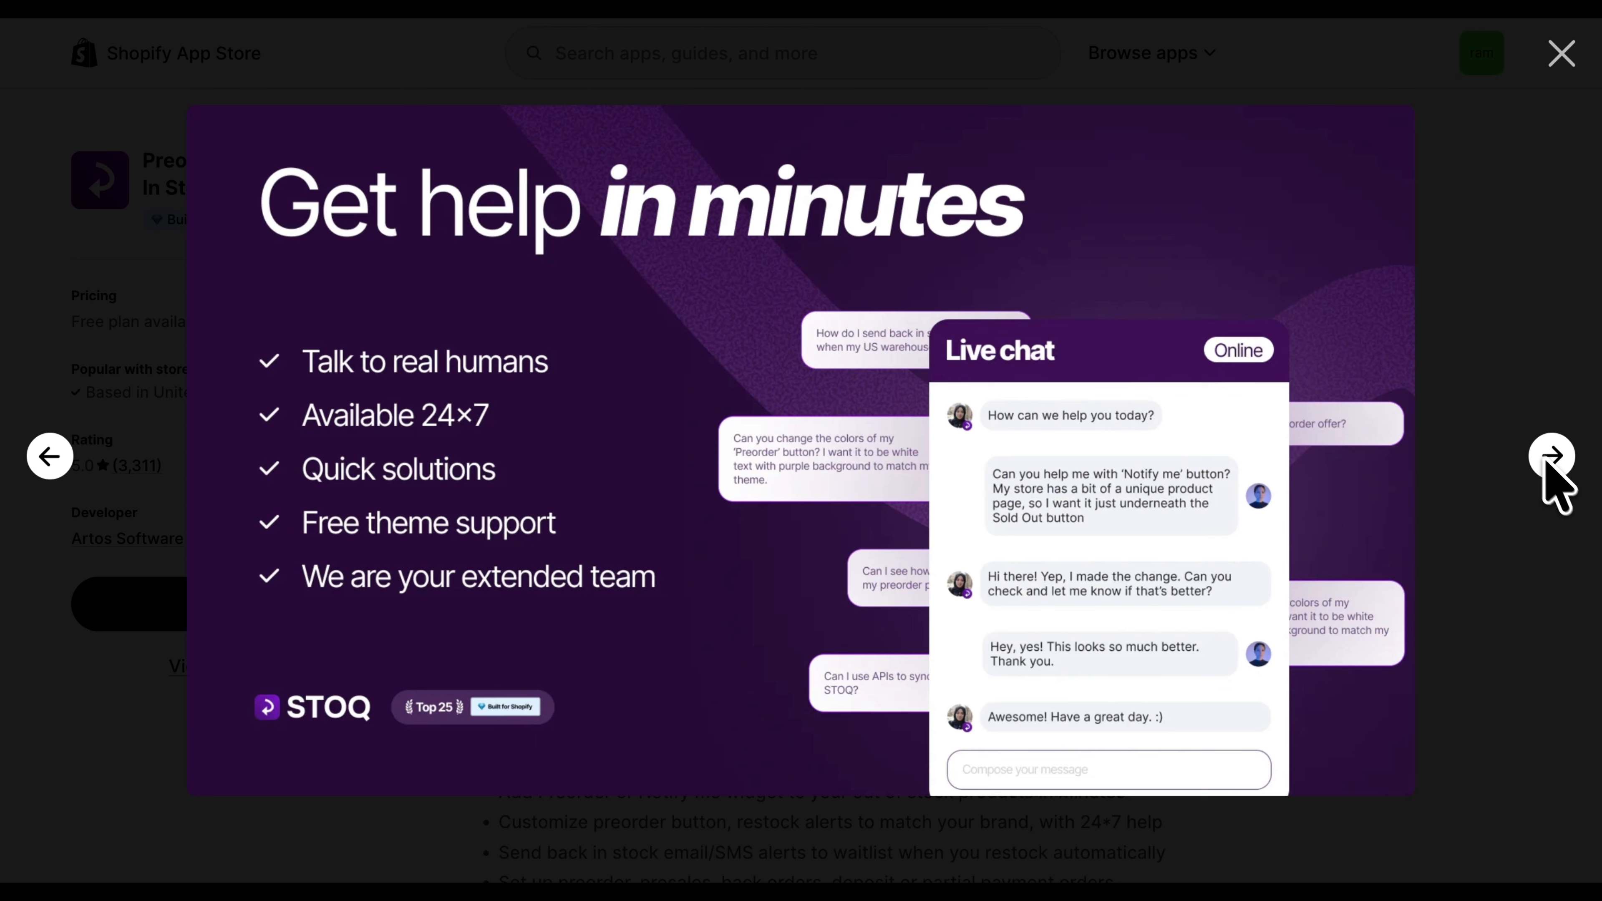
click(1561, 55)
Install the Preorder, Back In Stock - STOQ app on the store and approve its requested data access.
scroll(962, 628, down, 3)
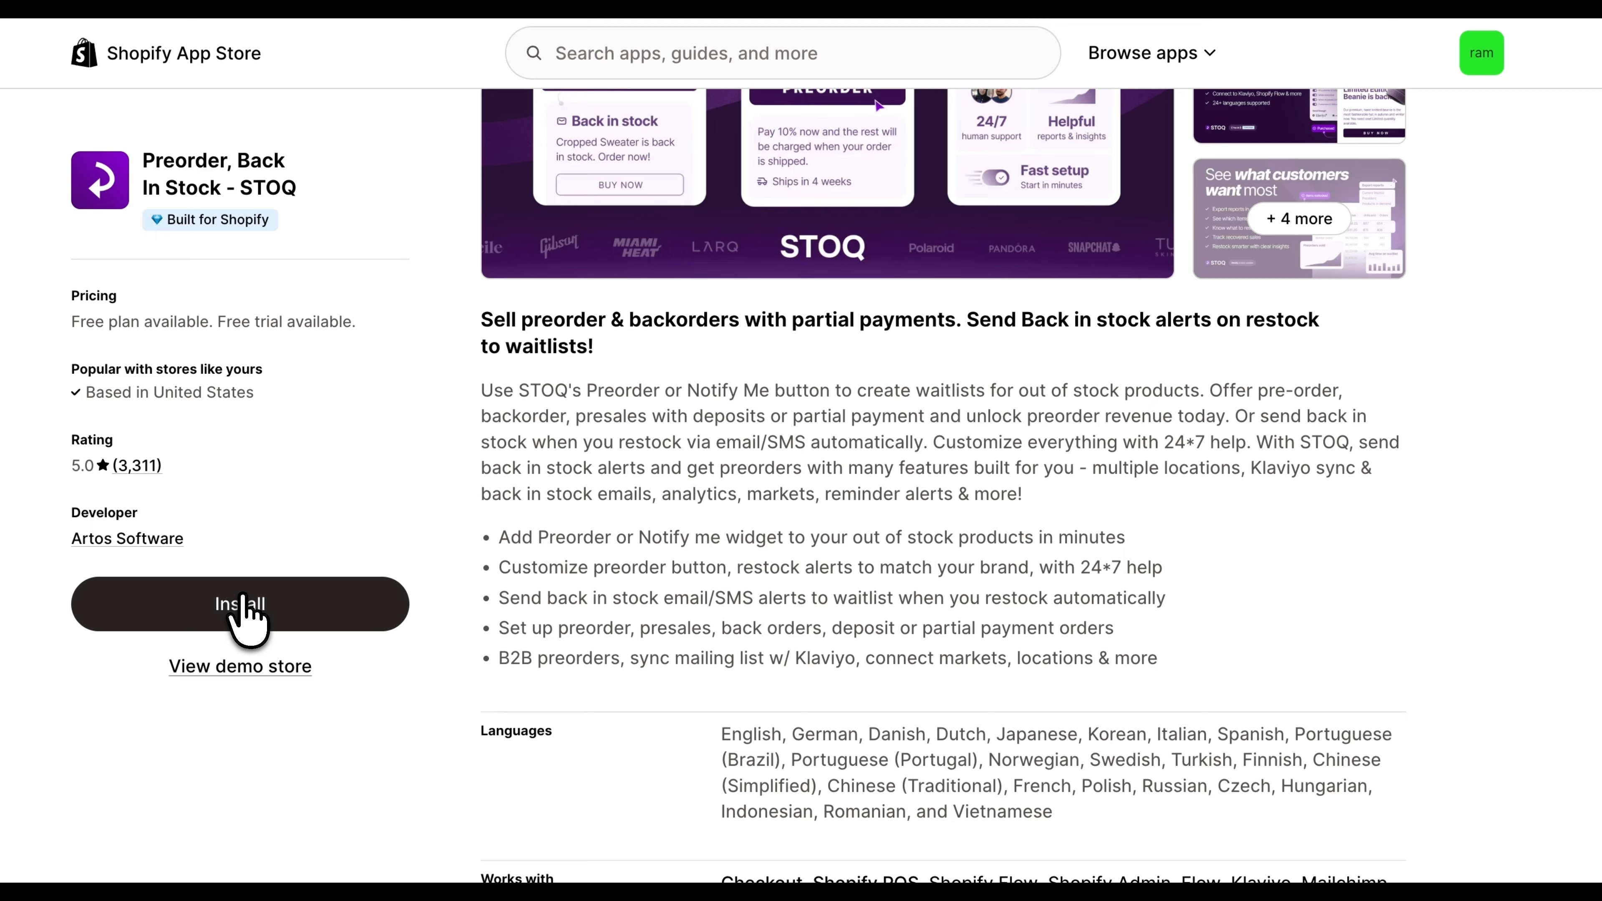
click(243, 606)
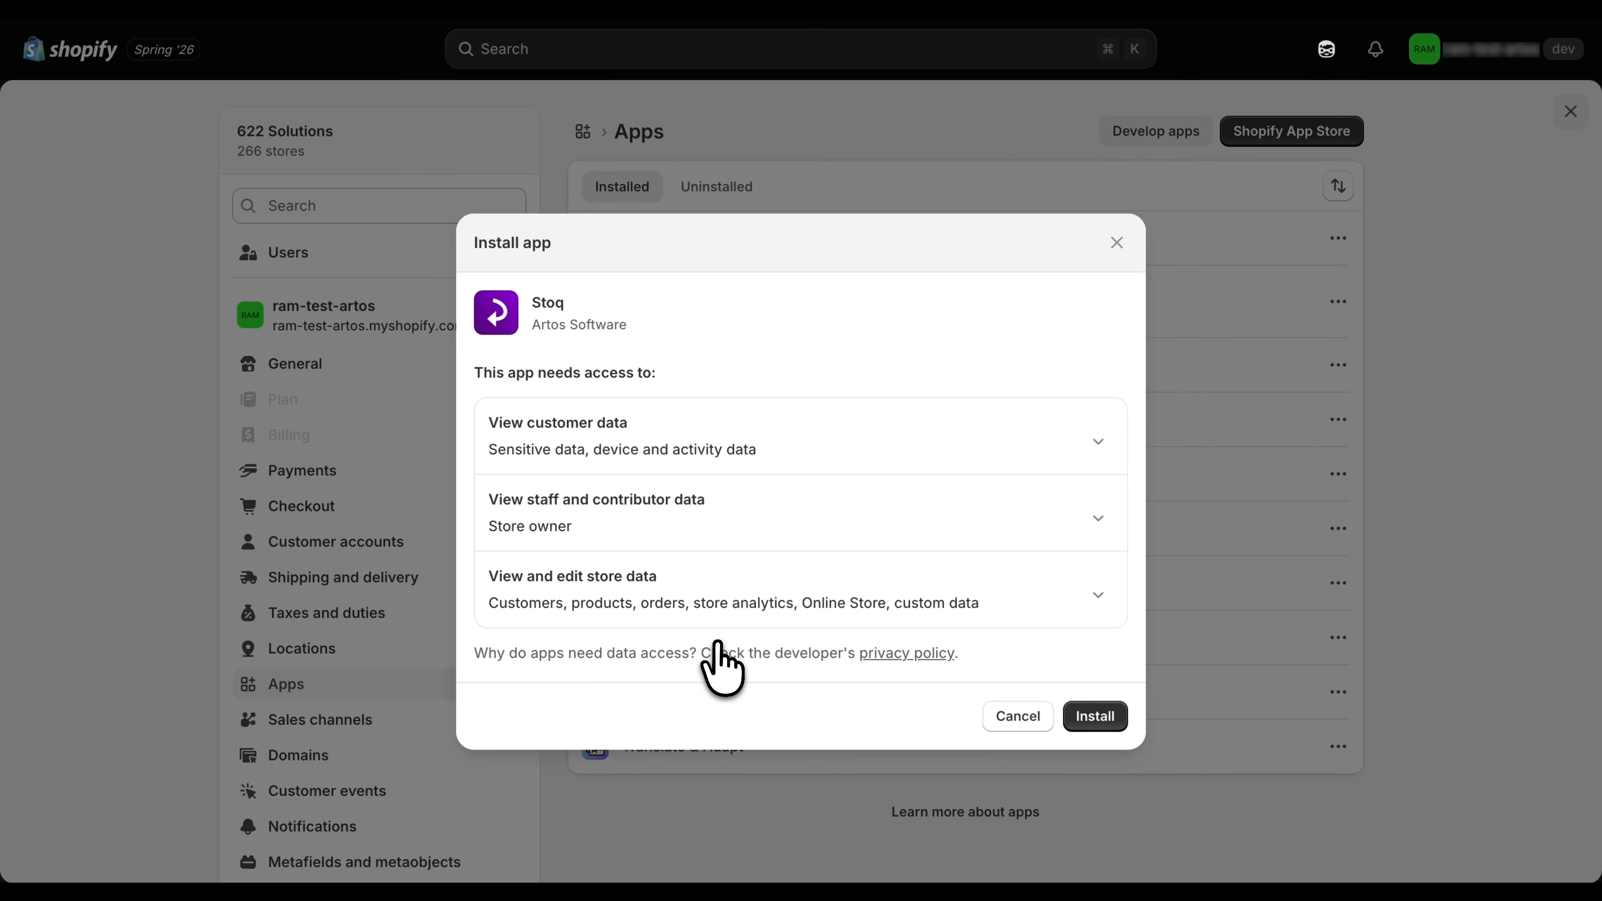
click(1077, 724)
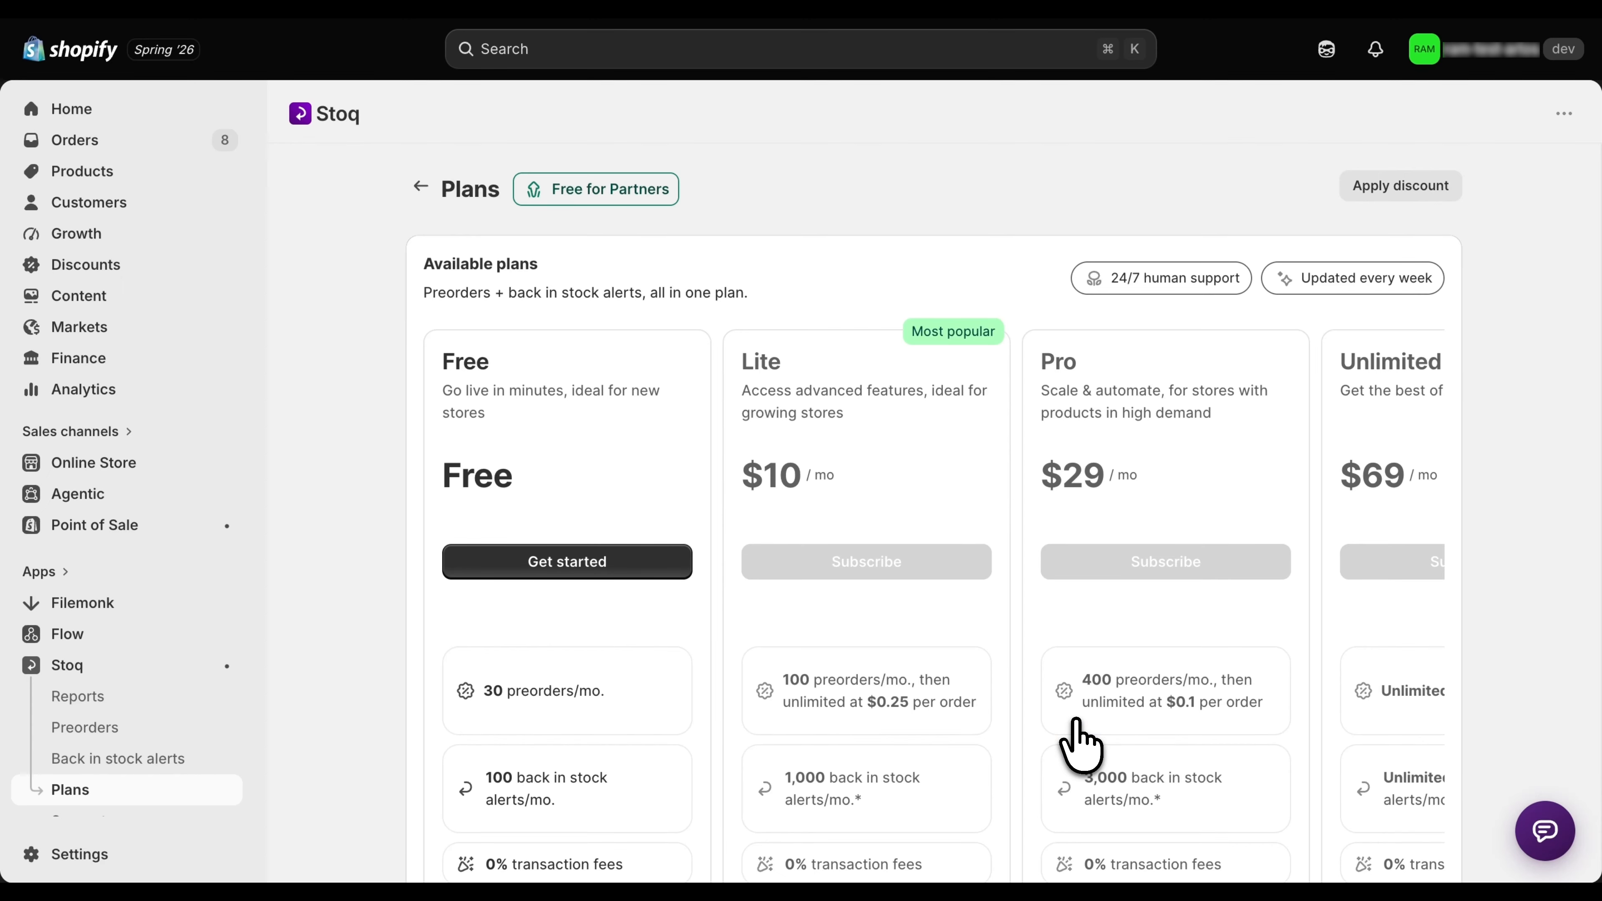
Compare the available Stoq plans and subscribe to the Lite plan at $10 per month.
scroll(1075, 738, down, 2)
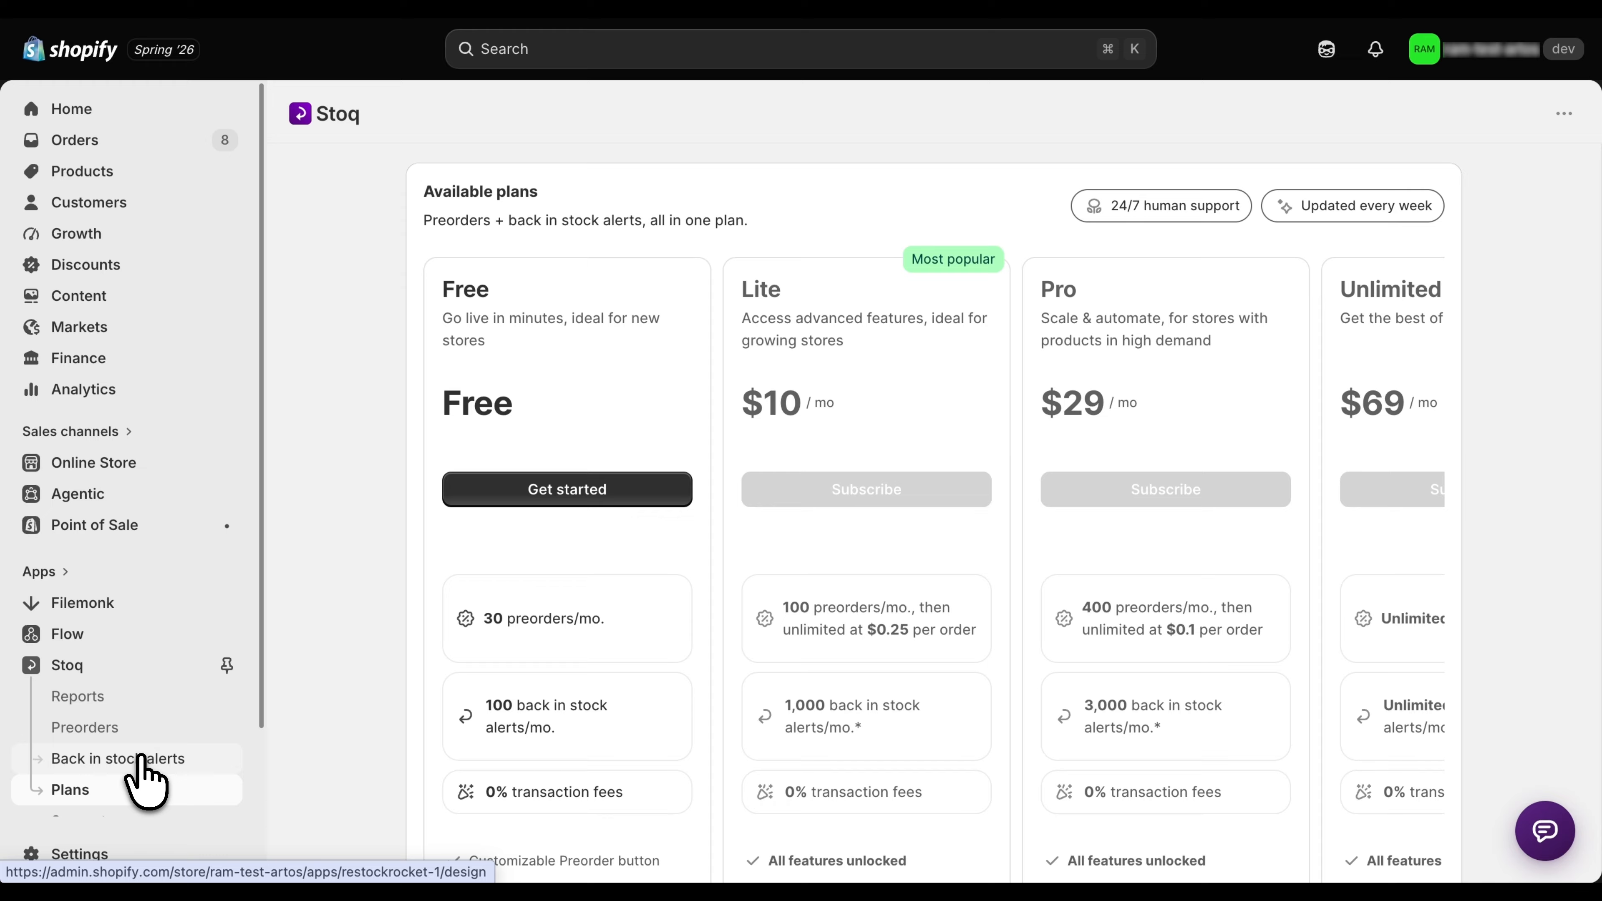
click(142, 761)
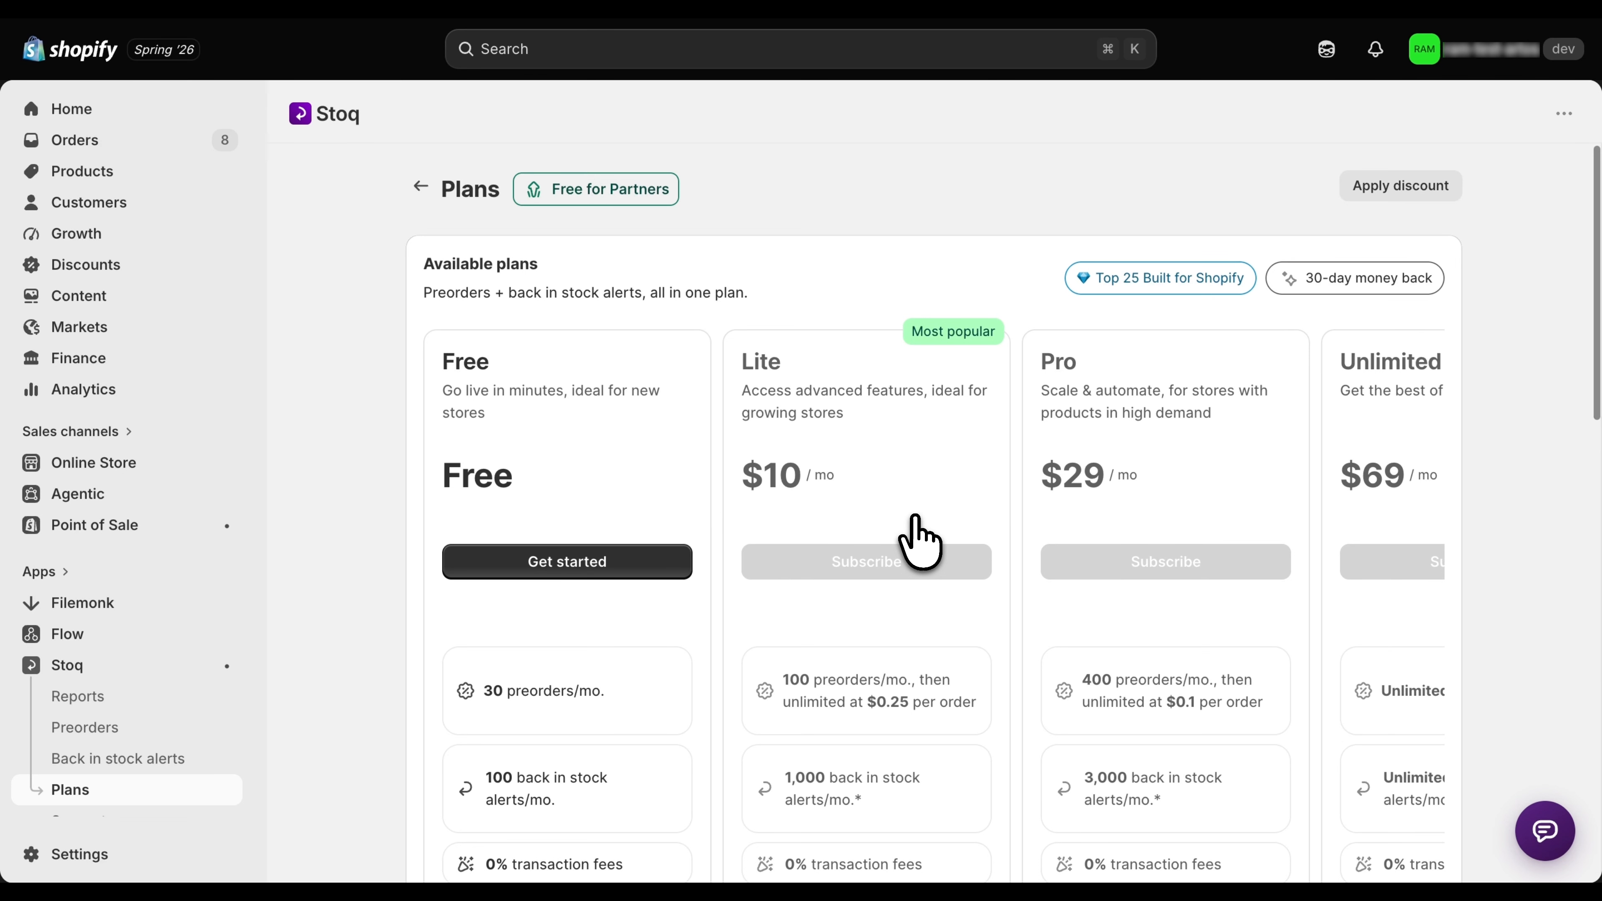
click(871, 562)
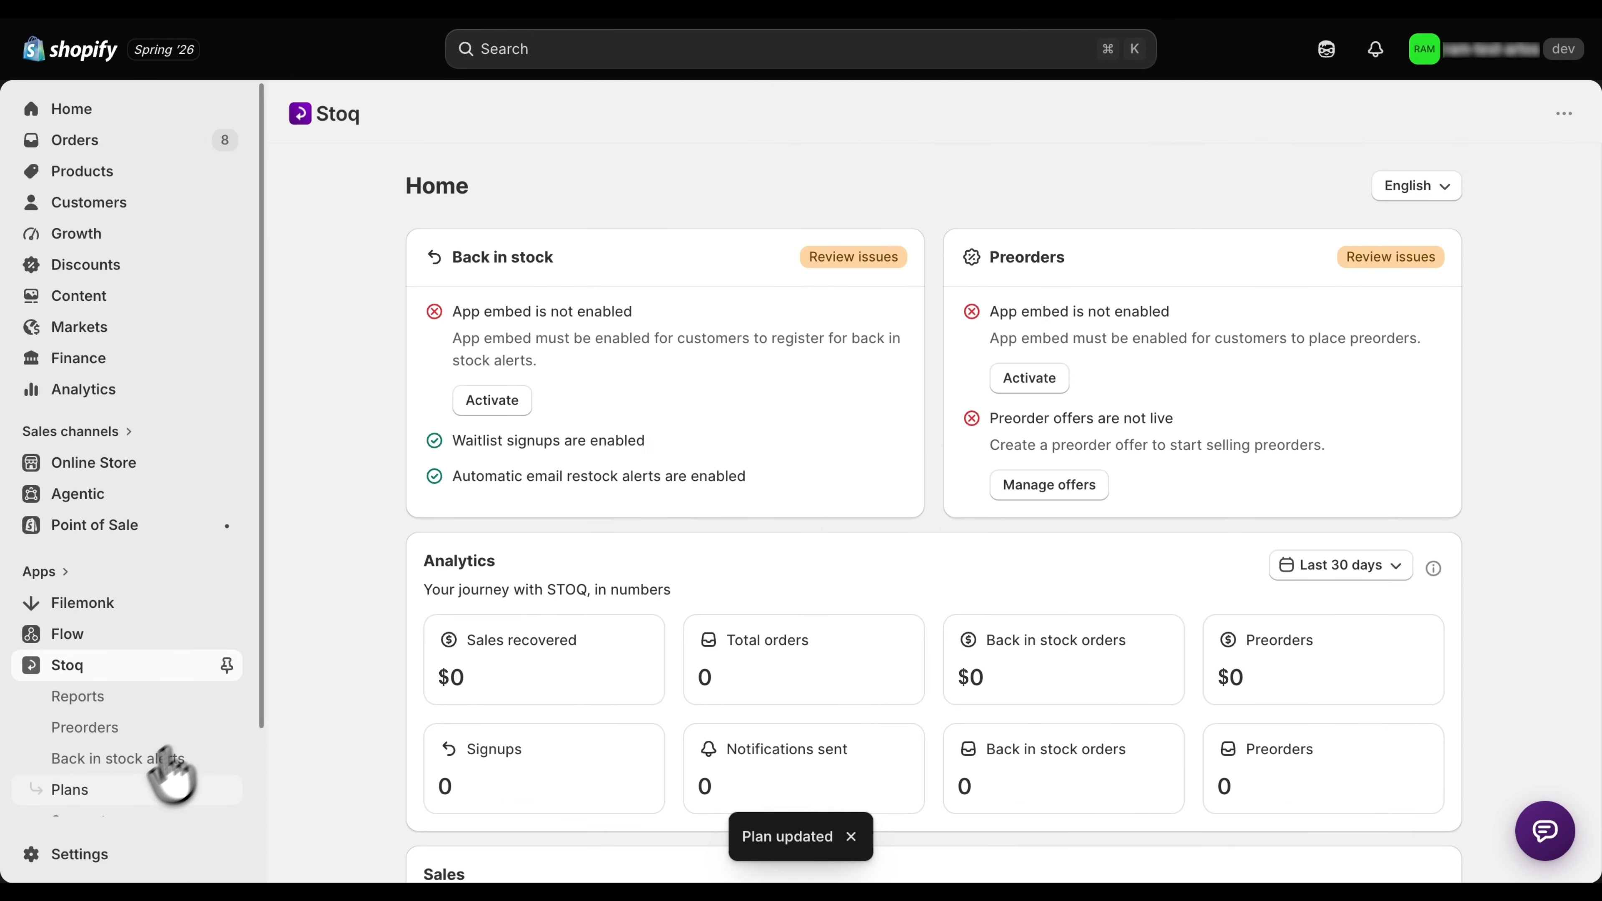
Enable the Stoq app embed in the store theme from the back in stock alert settings and save the theme.
click(126, 766)
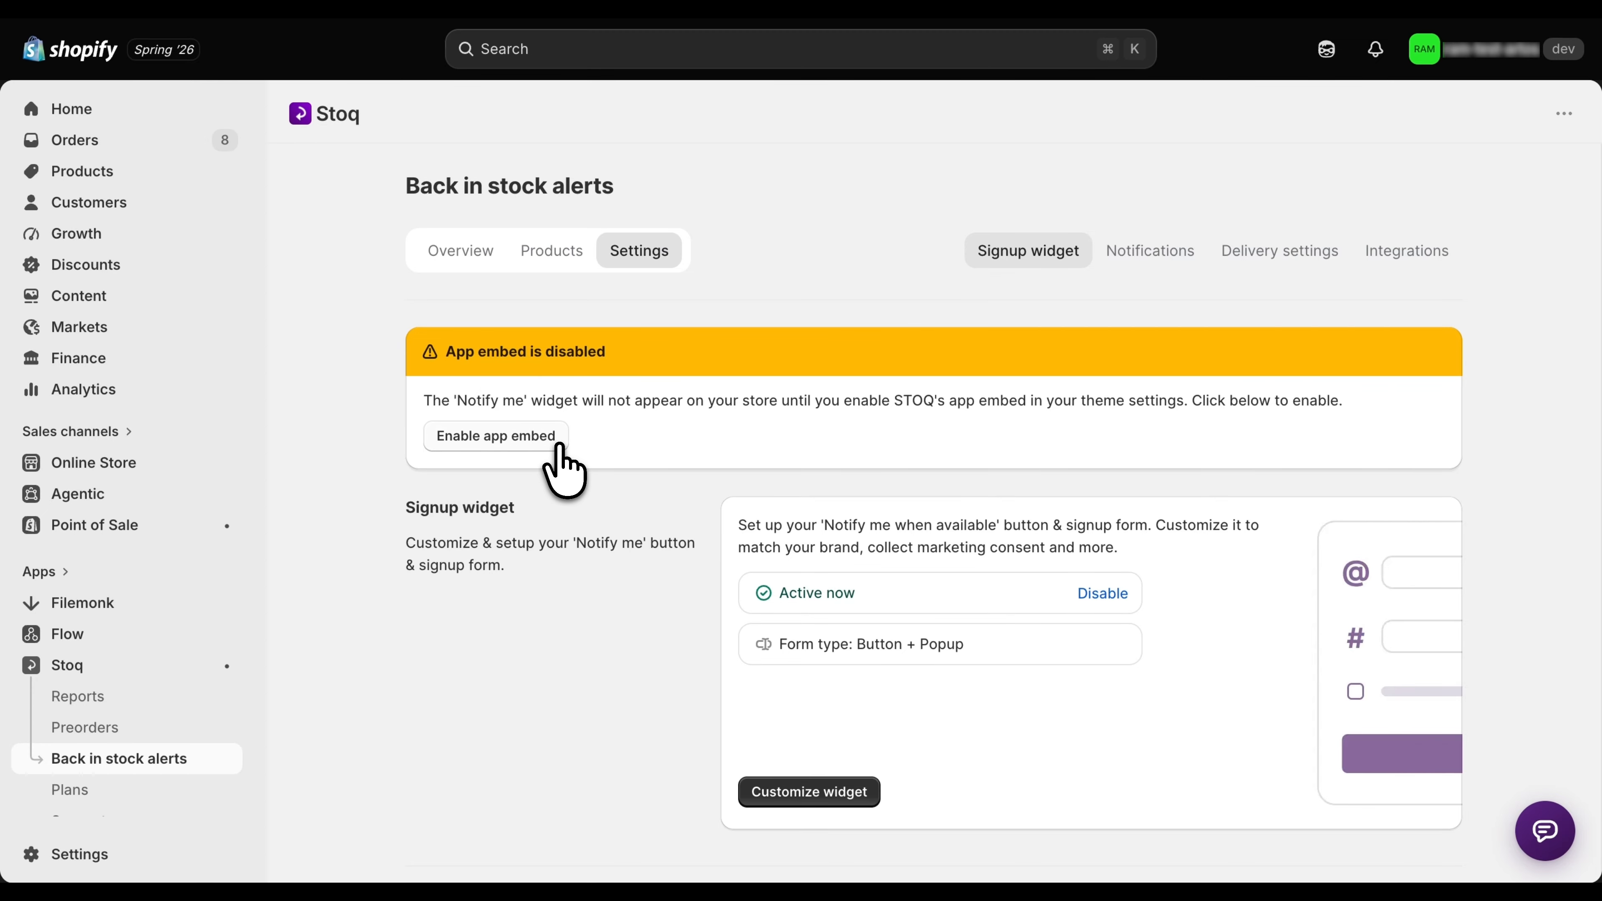
click(476, 438)
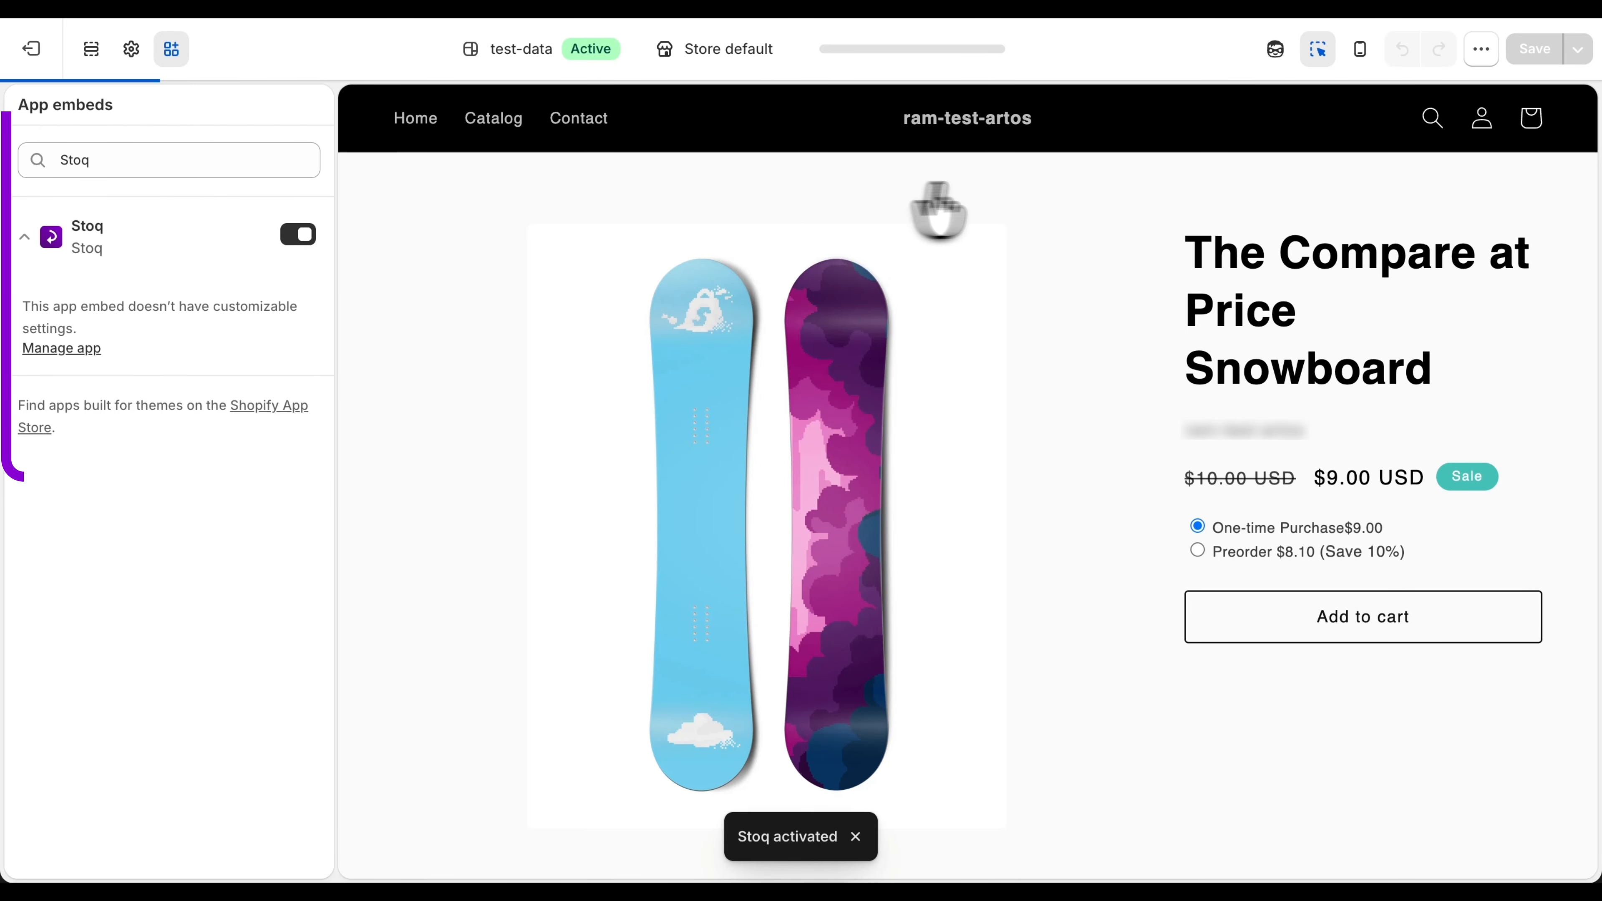
click(1535, 58)
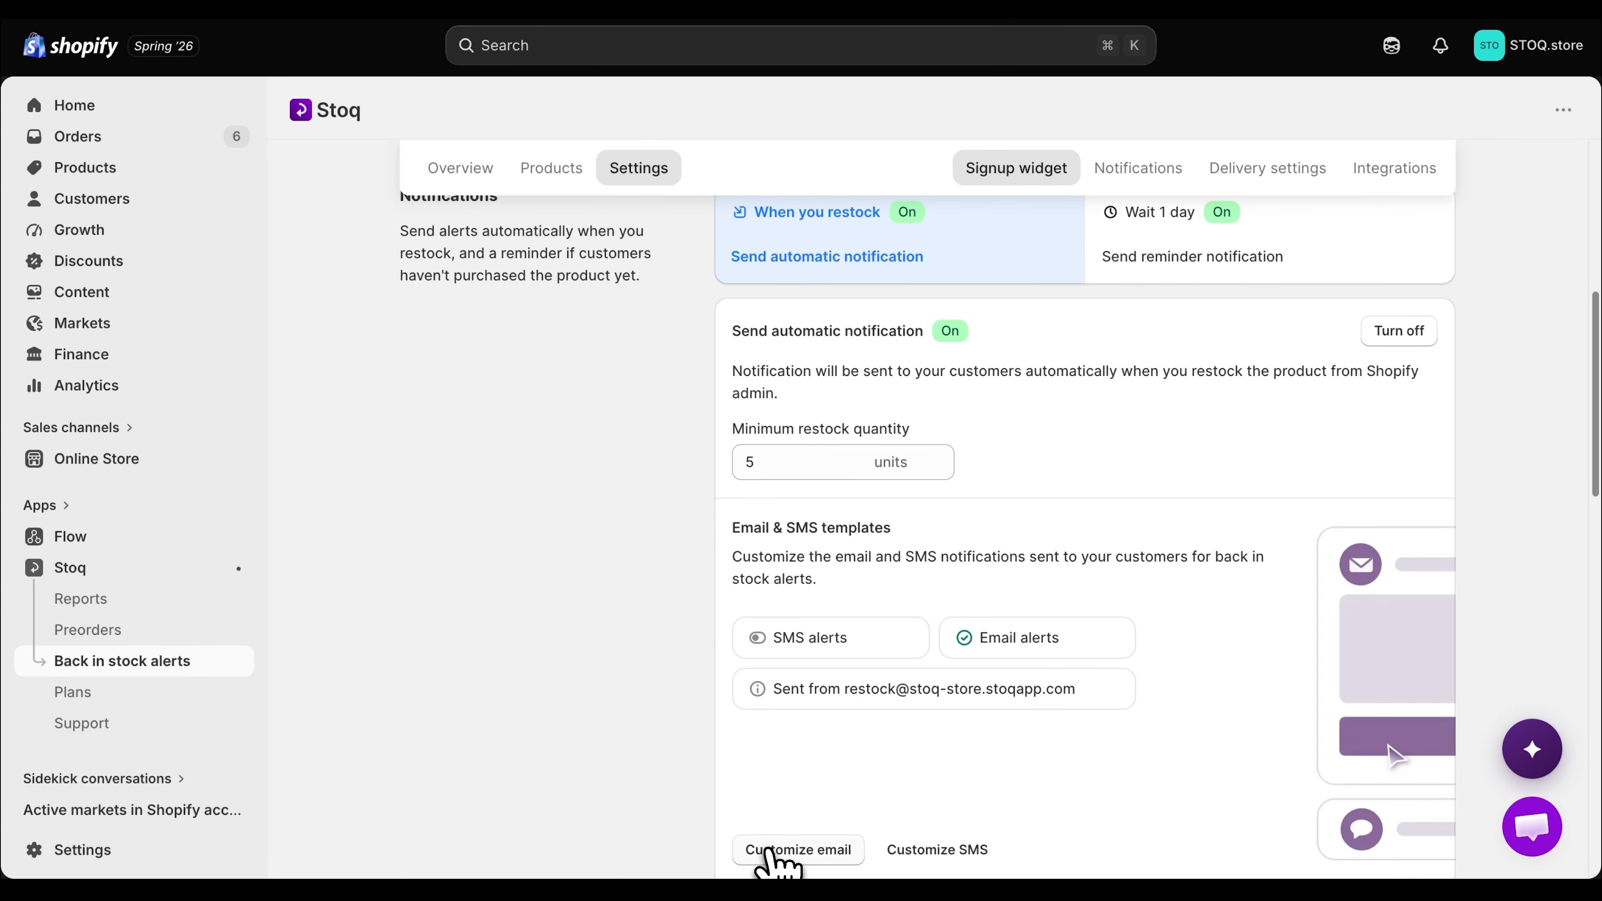
Set Klaviyo as the email platform for the automatic back in stock notification.
click(796, 849)
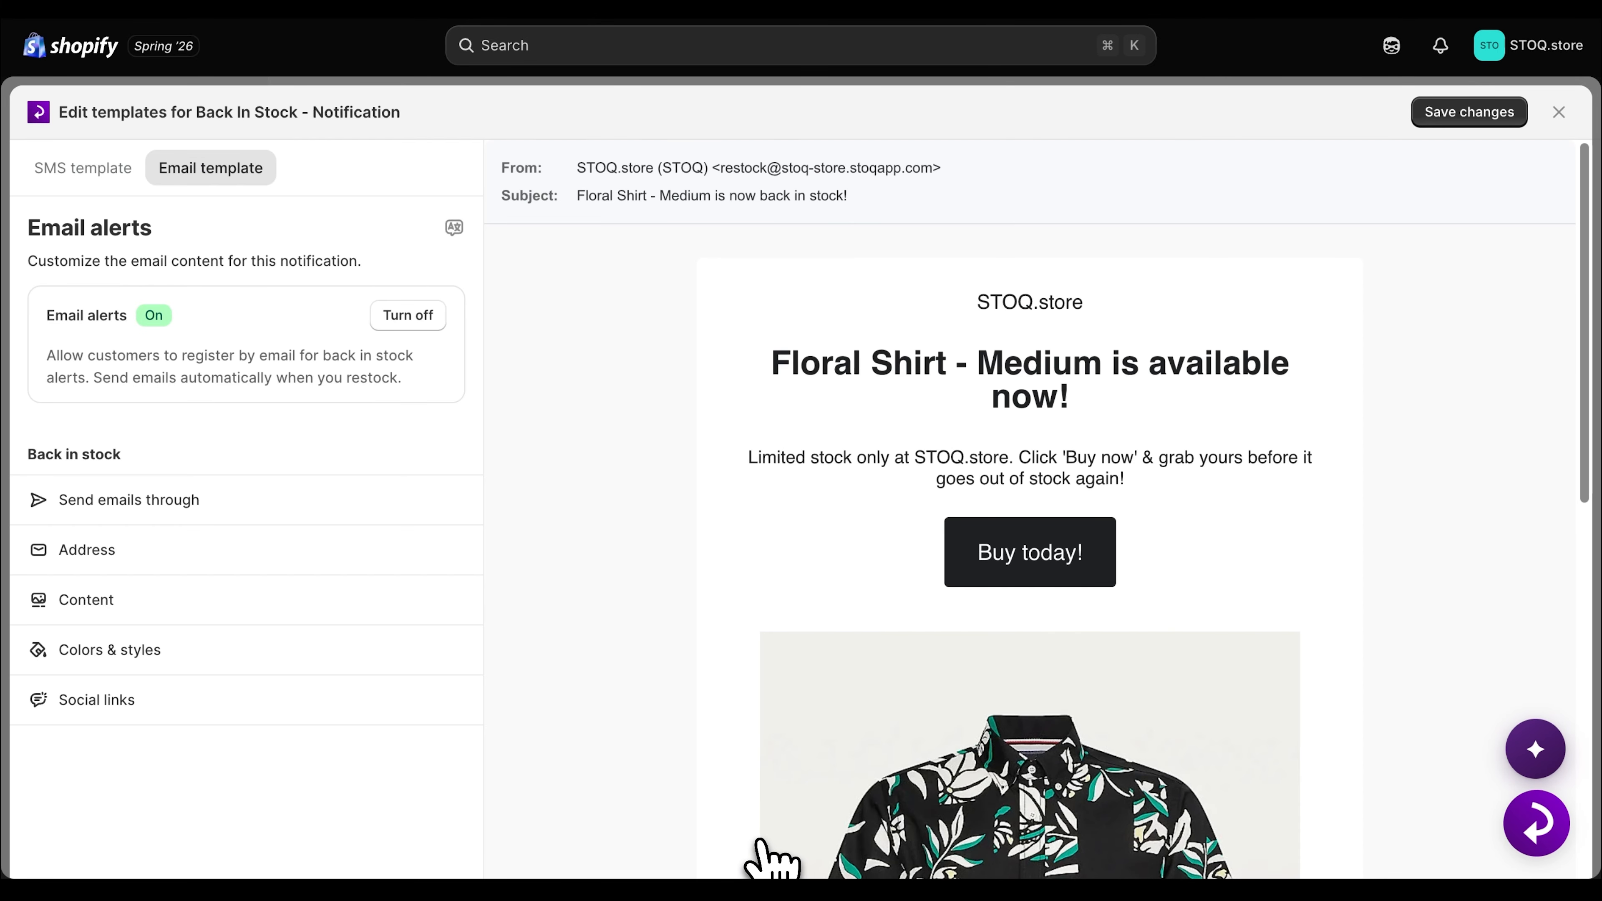
click(347, 499)
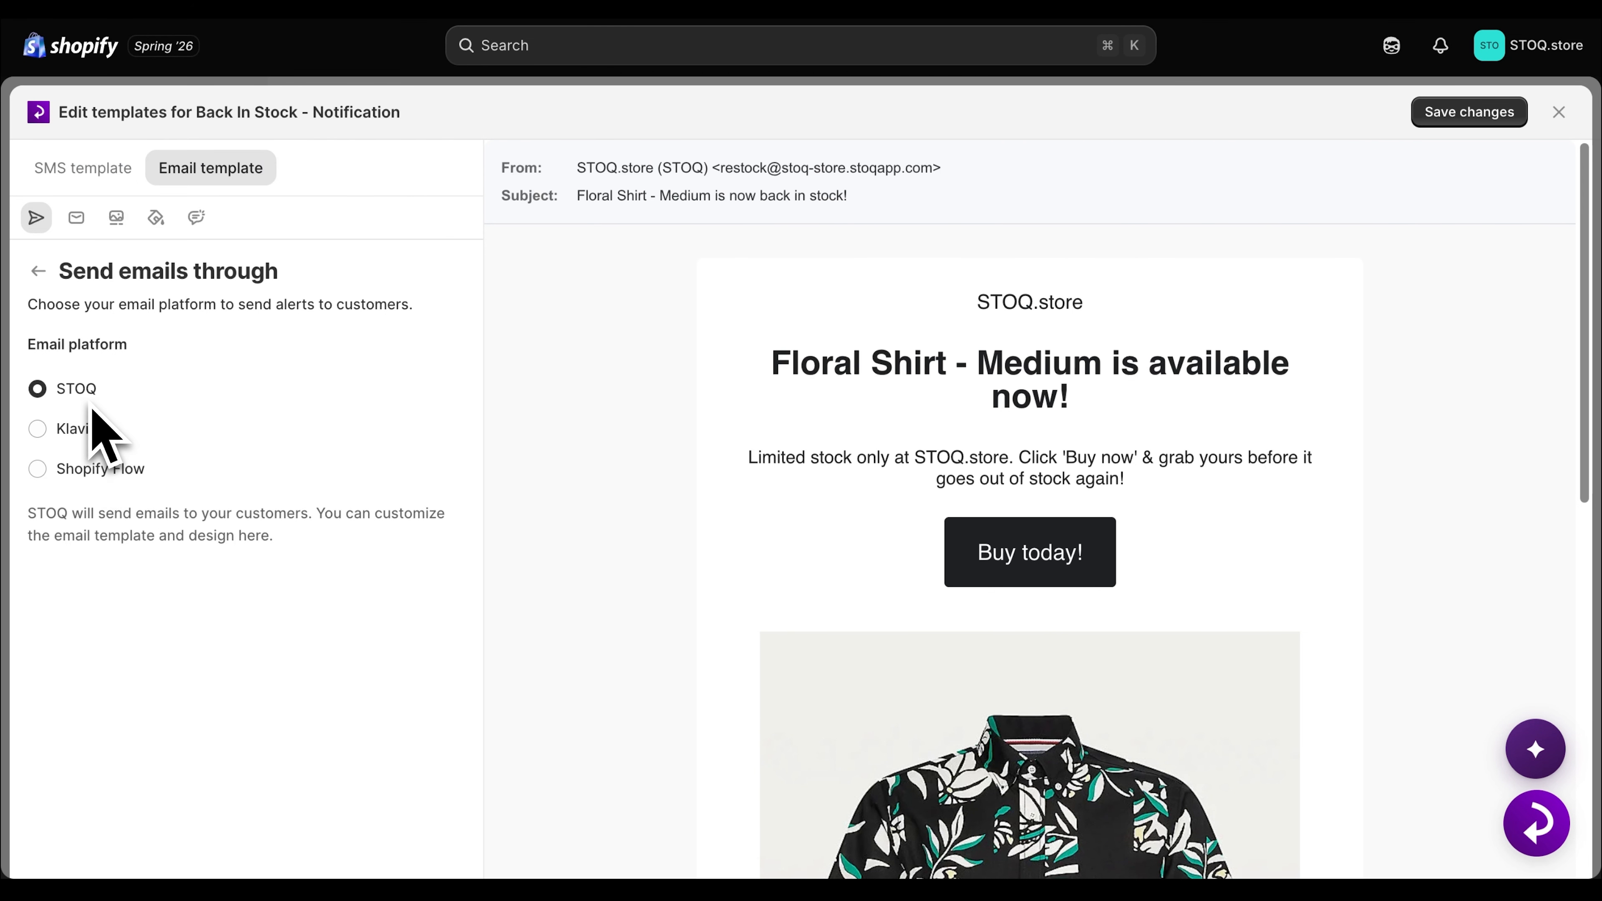
click(88, 435)
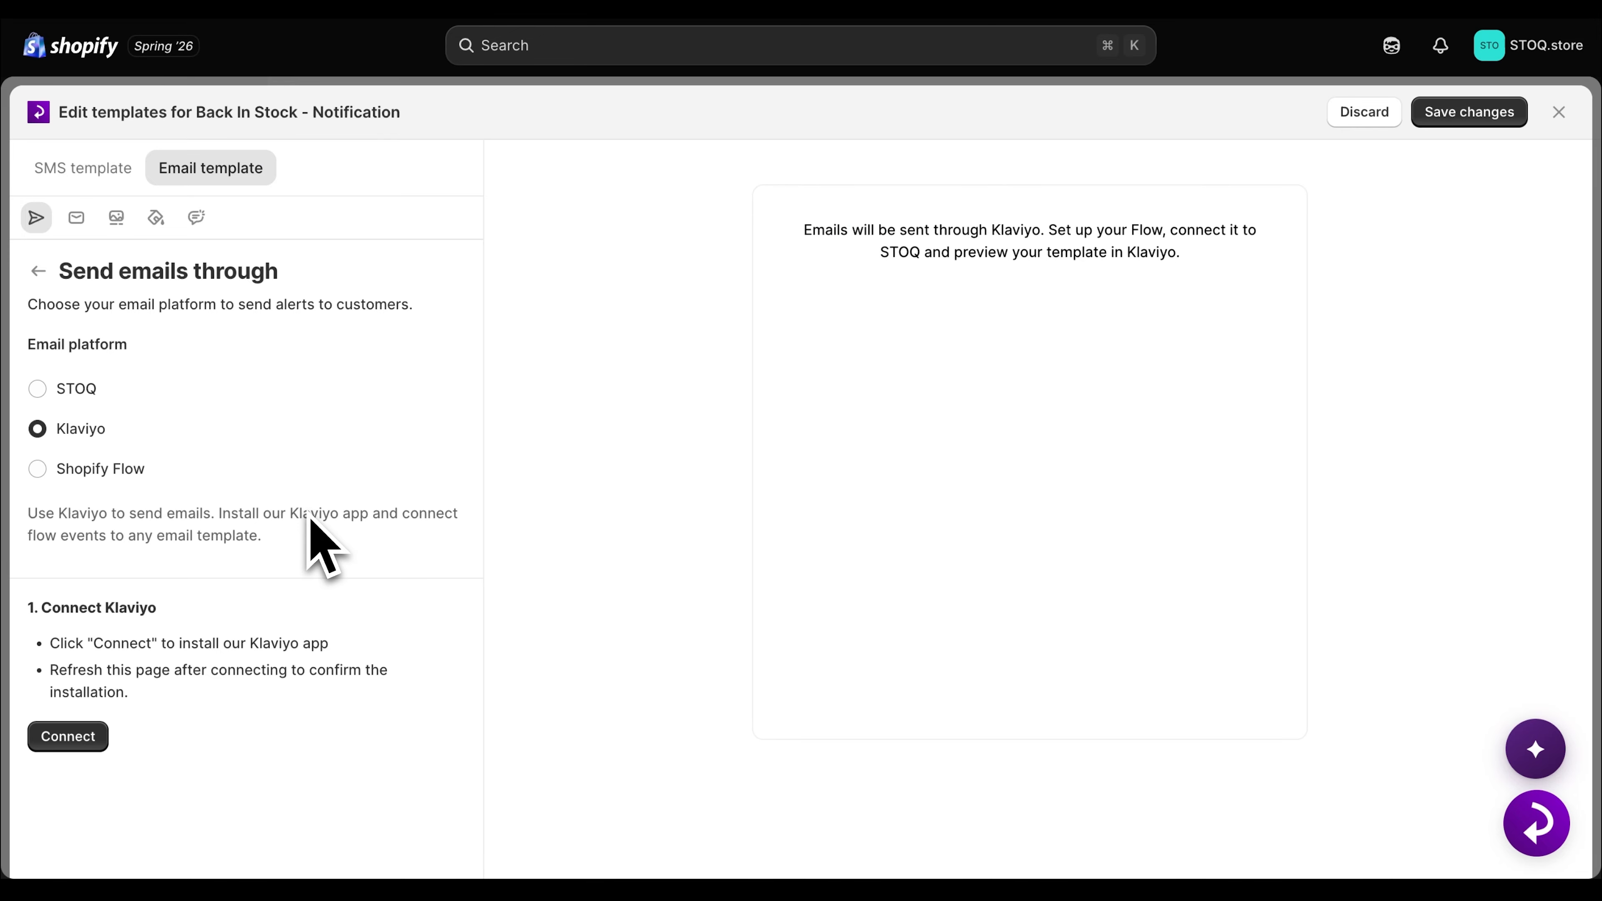
Connect Klaviyo to STOQ, reviewing and allowing the requested account permissions.
click(86, 746)
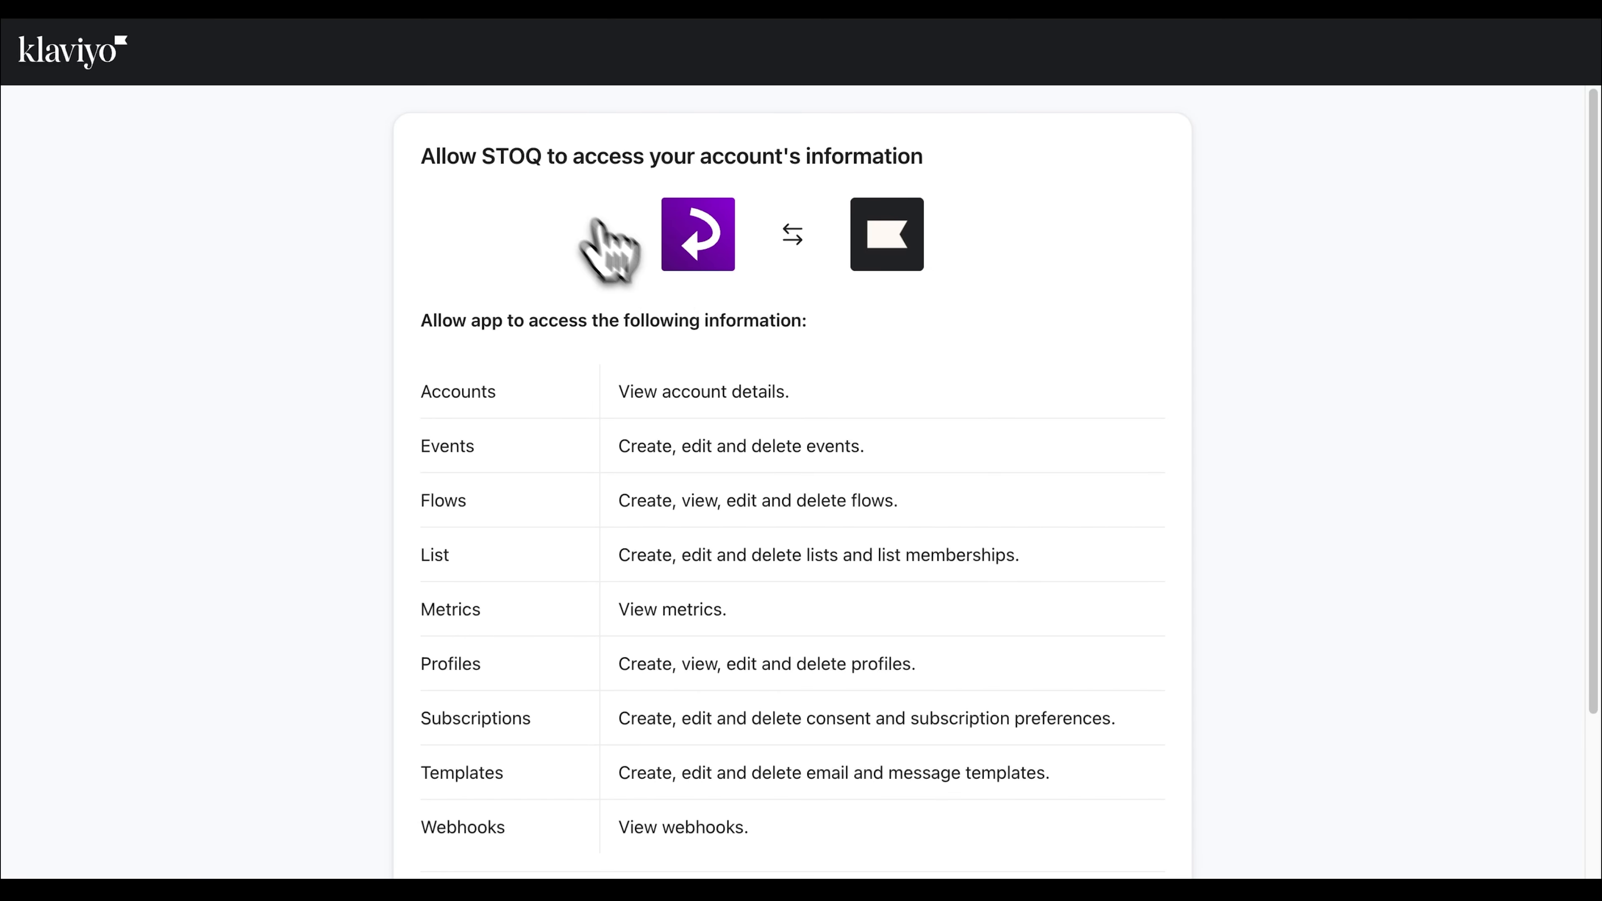
scroll(763, 486, down, 5)
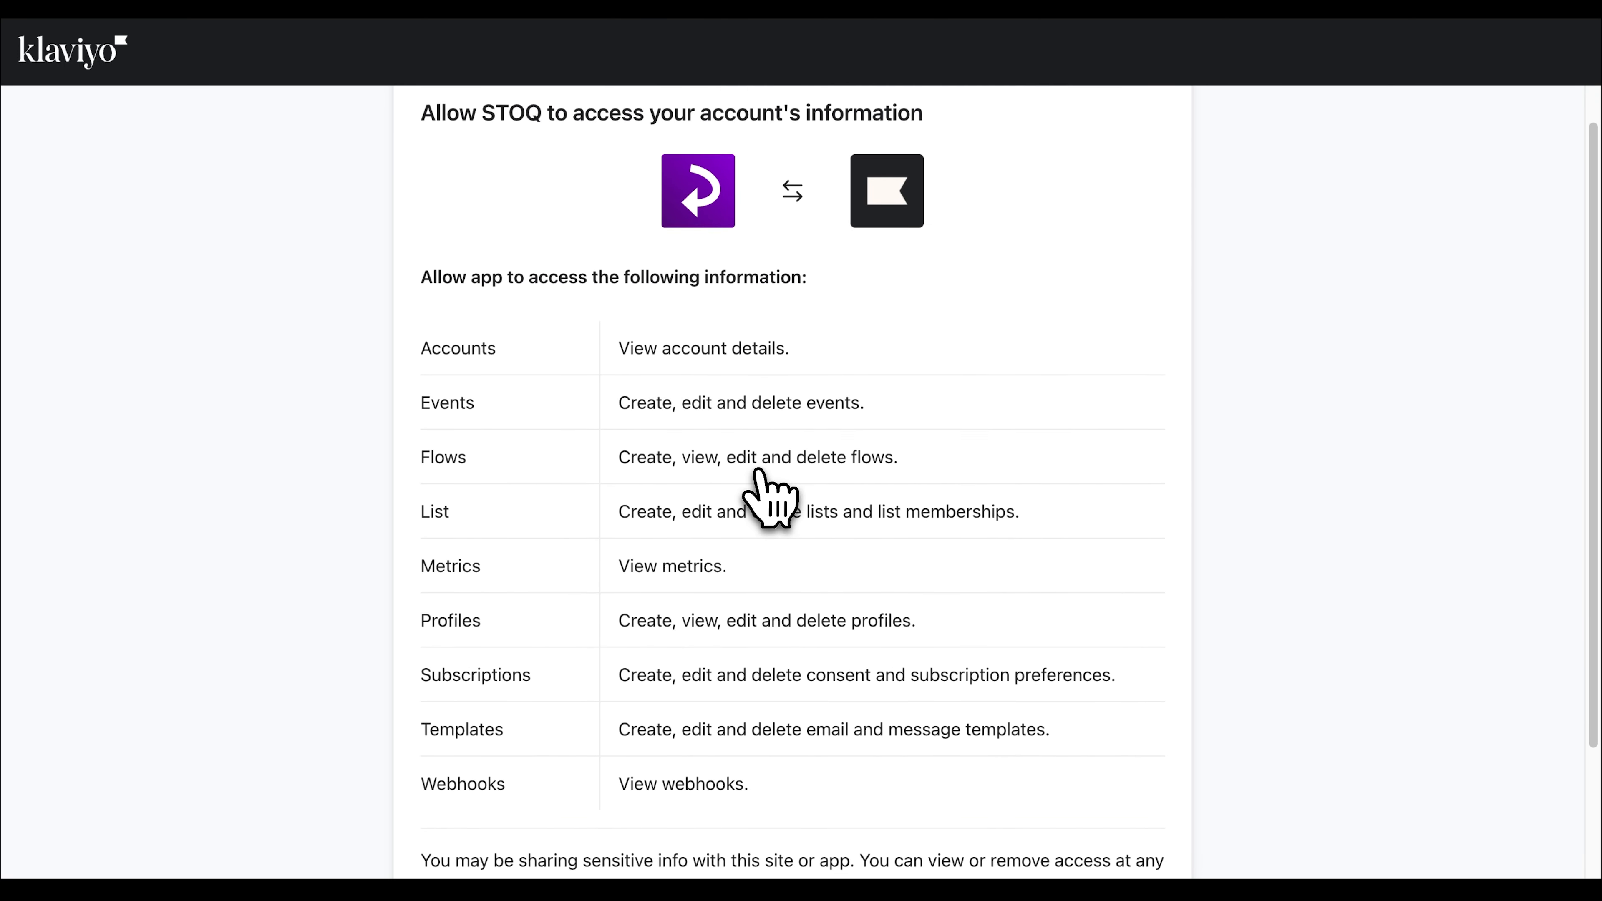
scroll(766, 490, up, 4)
scroll(946, 419, down, 4)
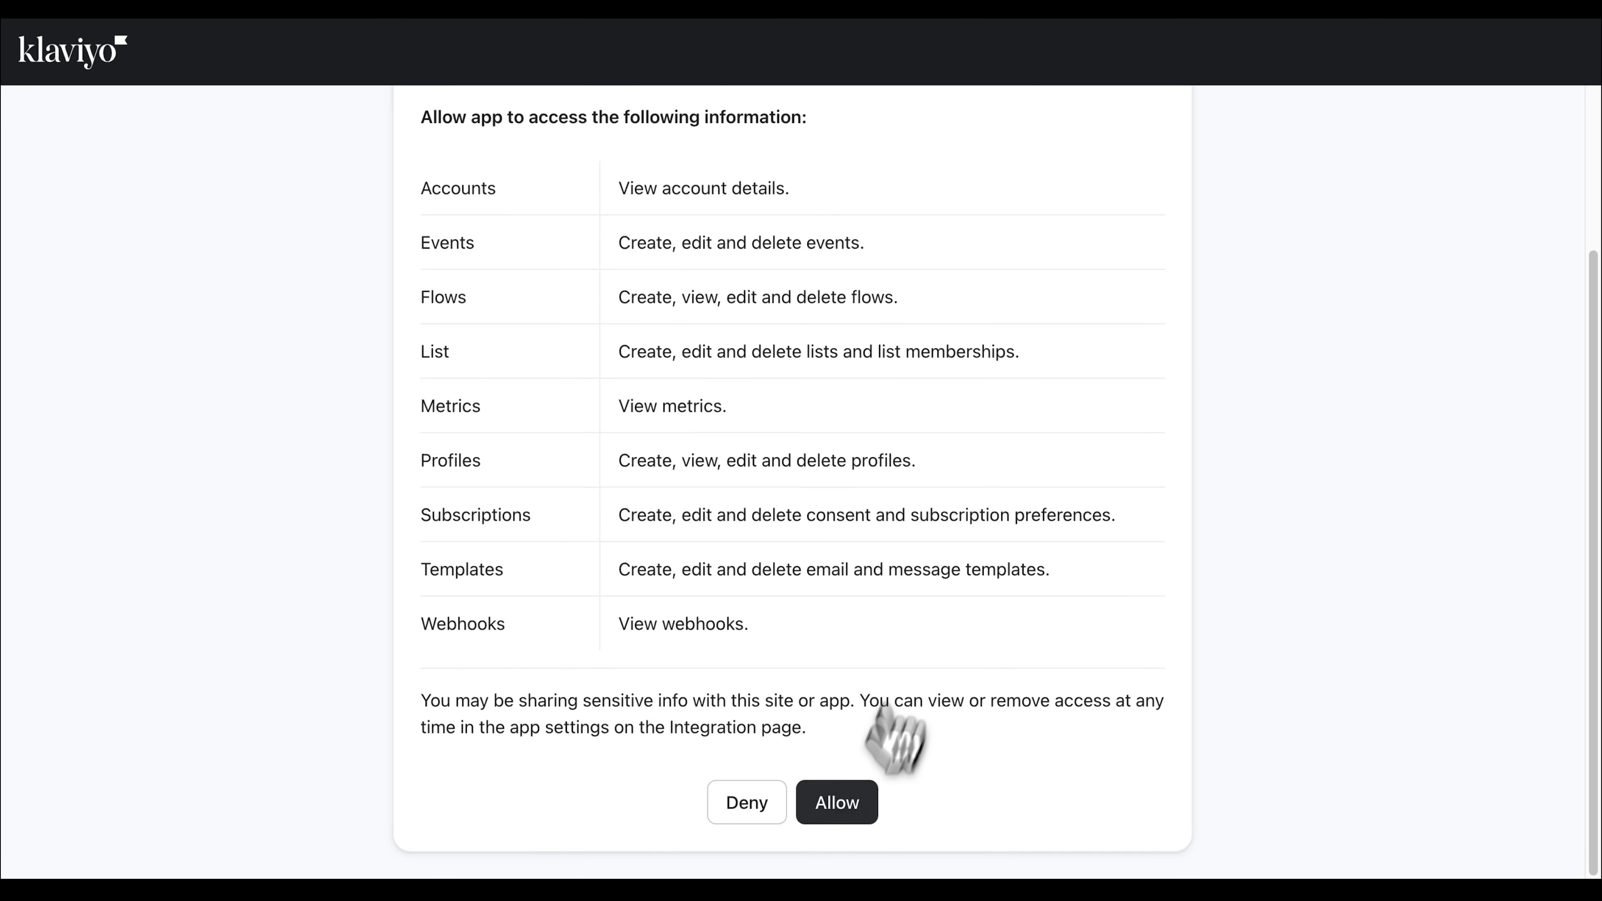
click(845, 814)
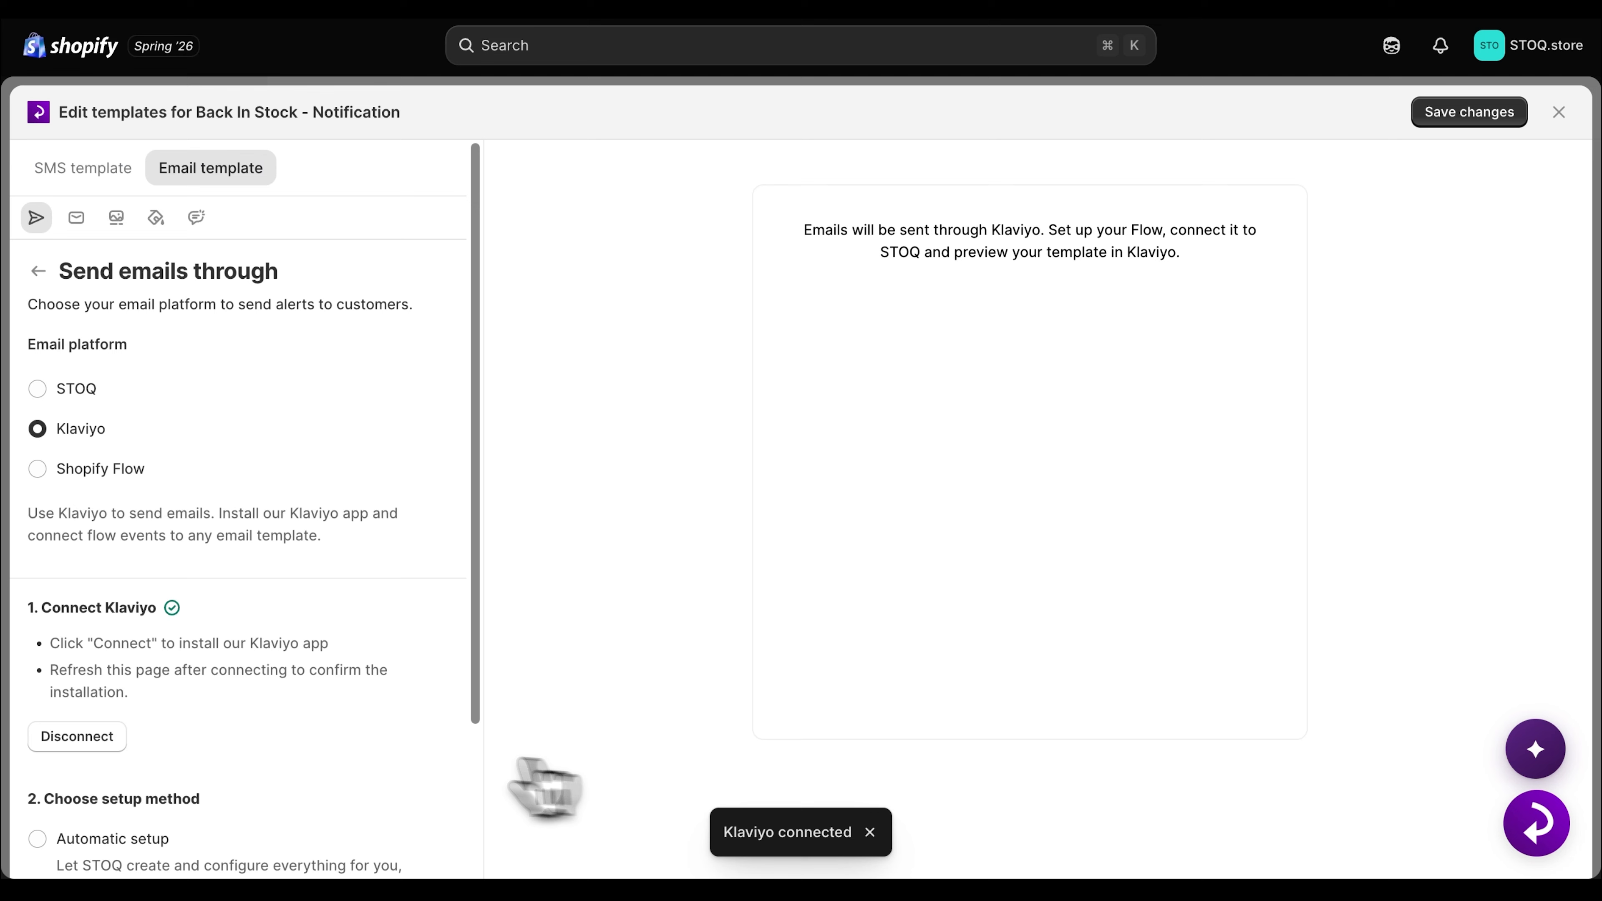
On the storefront, join the STOQ Hoodie waitlist for size L.
scroll(400, 775, down, 3)
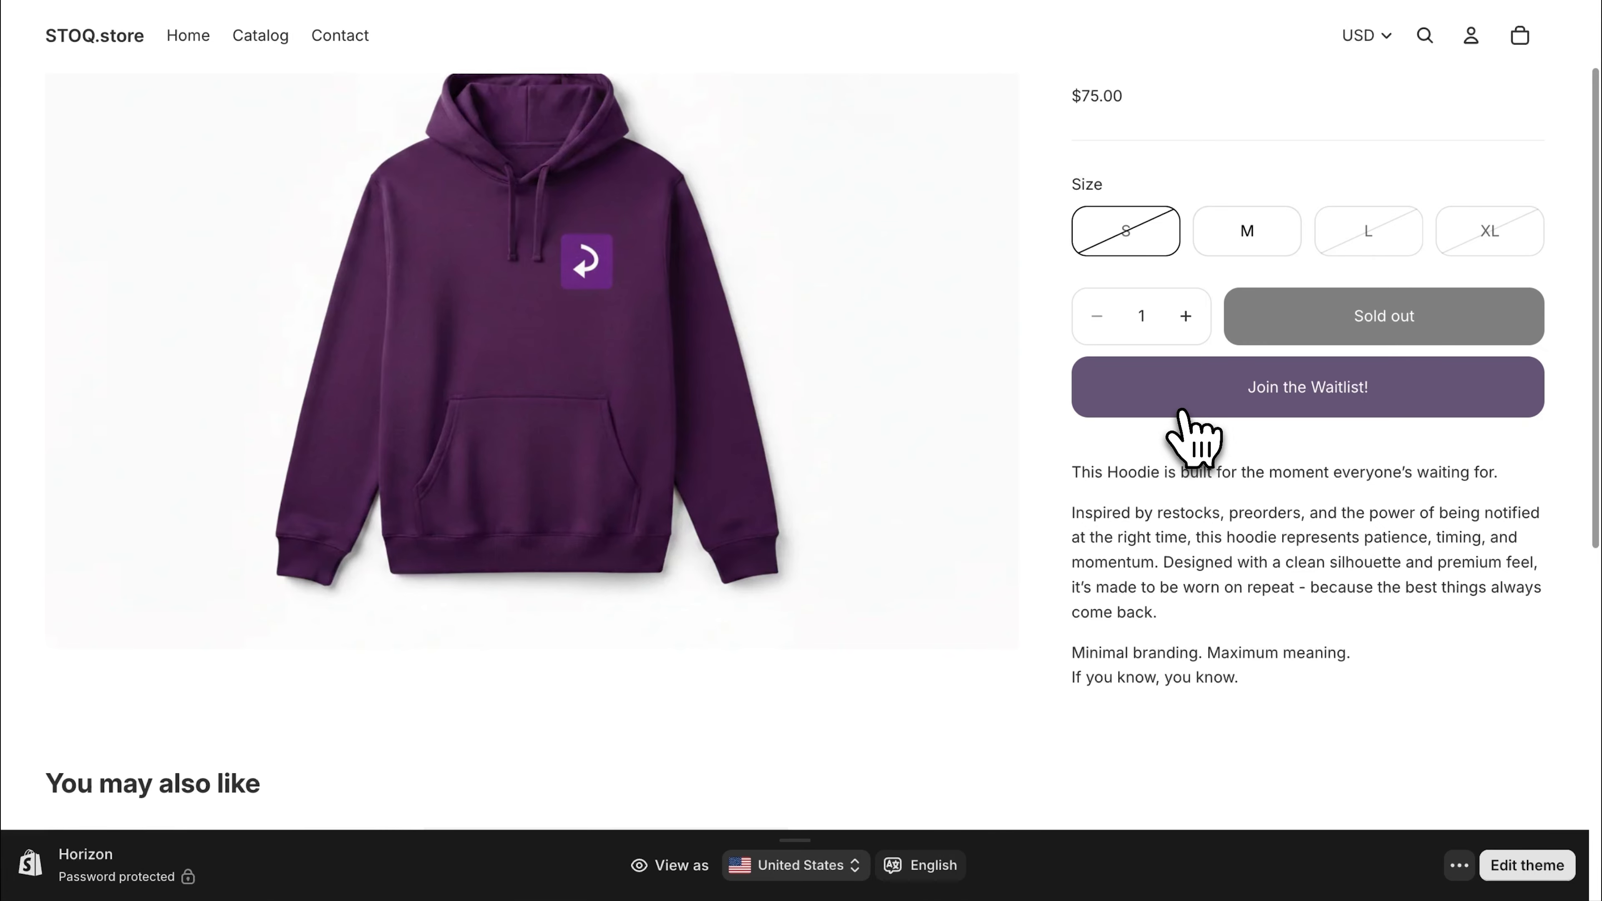
click(1183, 412)
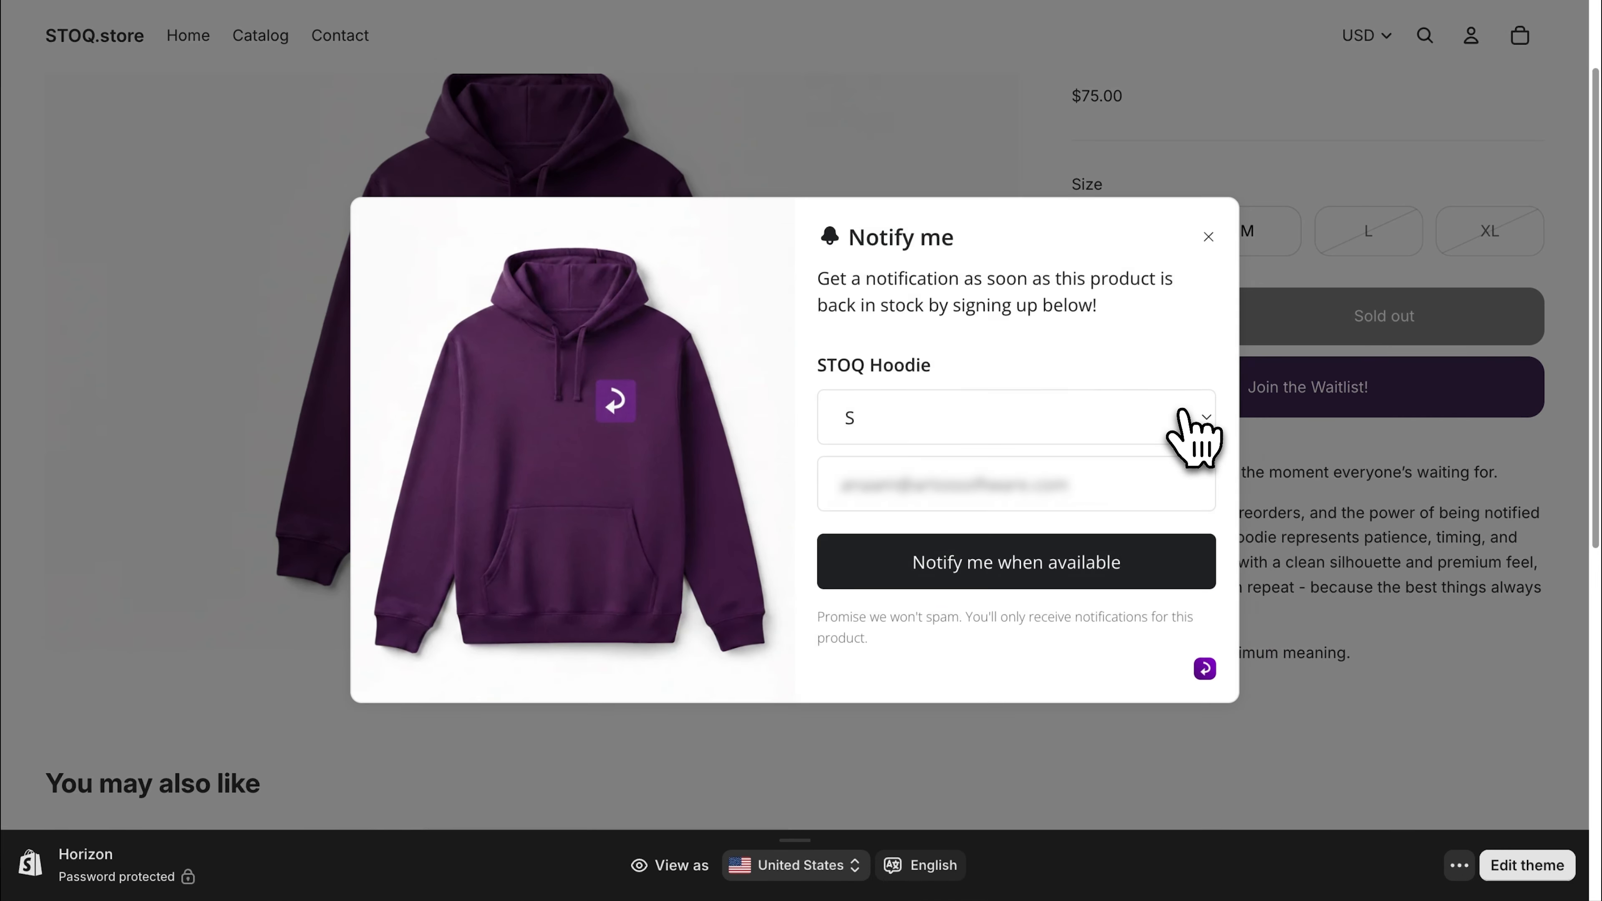
click(1184, 414)
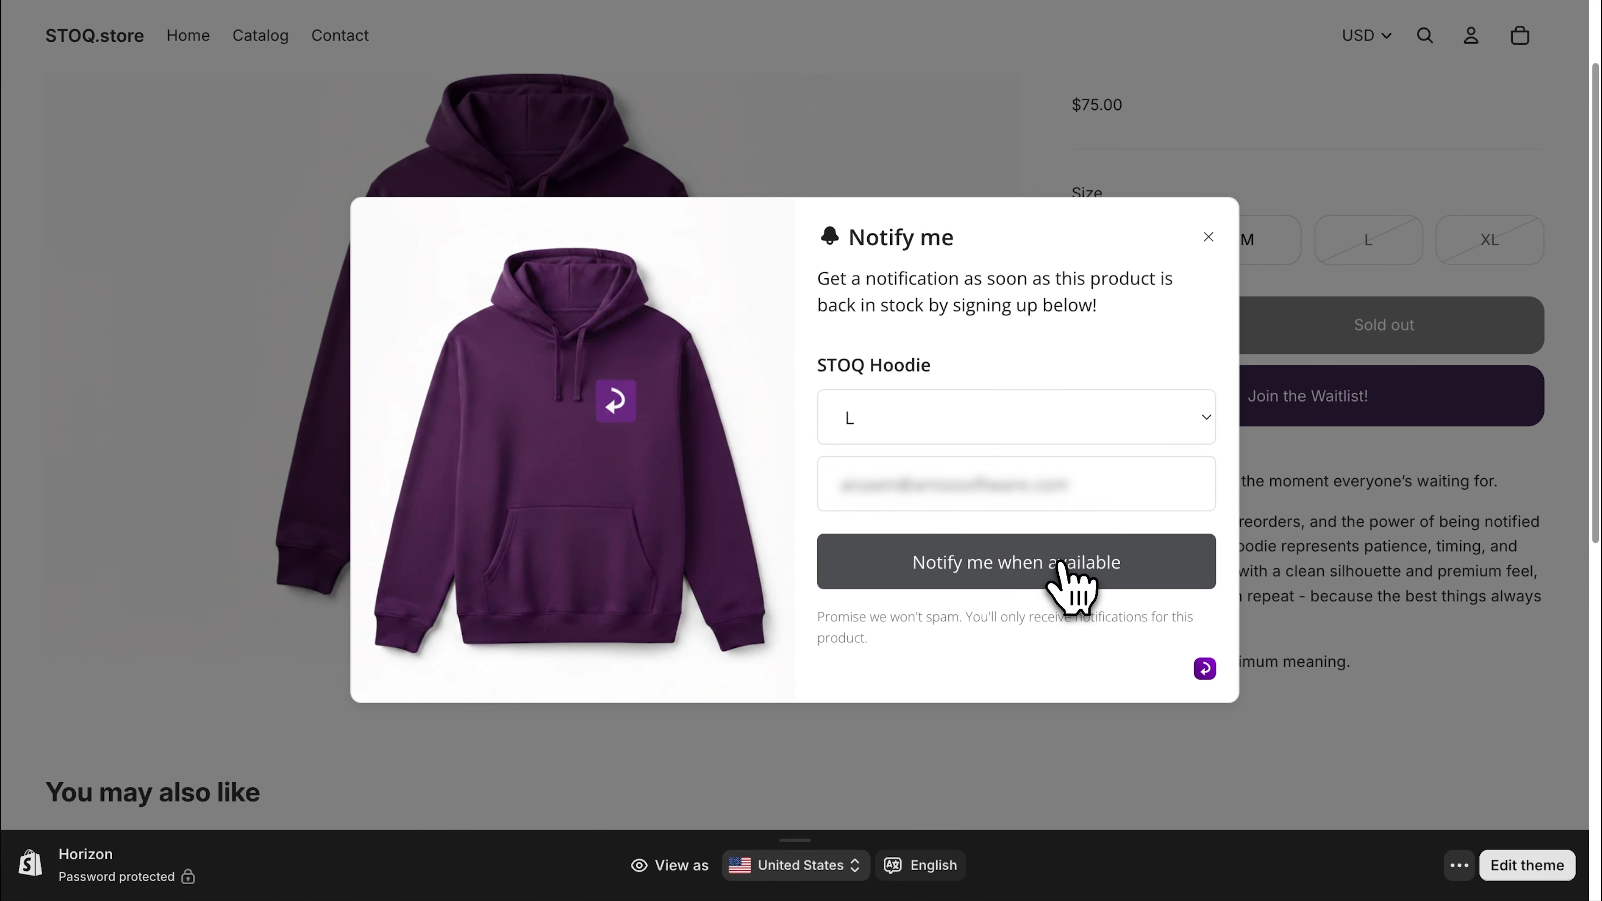
click(1062, 564)
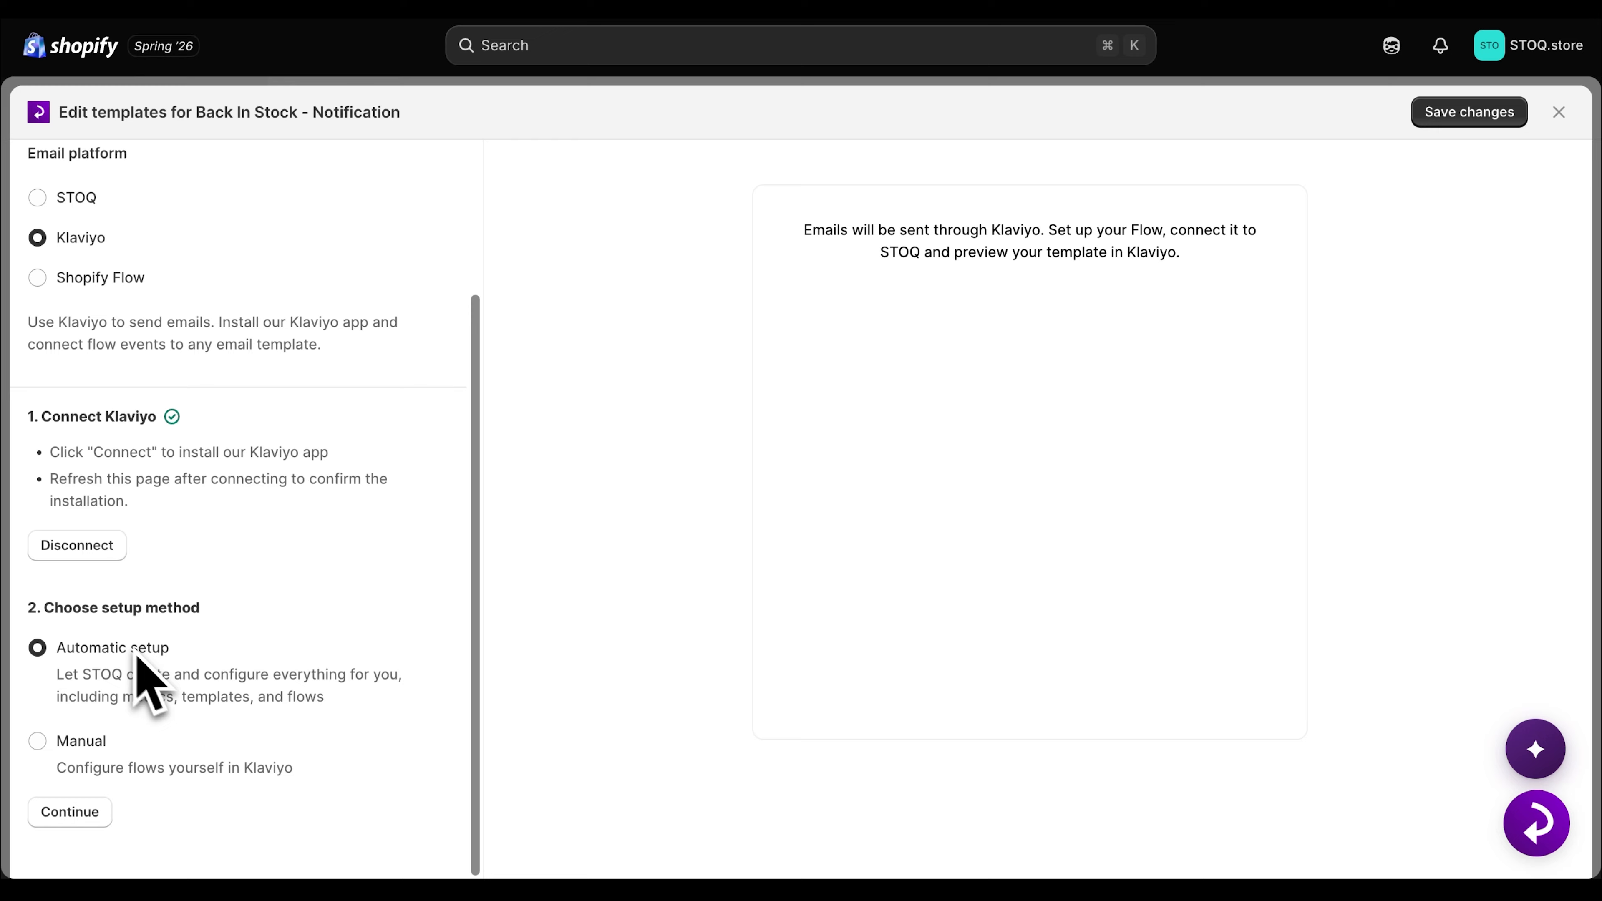
Run the automatic setup of the Klaviyo flows from the email template settings and review the created flows.
click(66, 814)
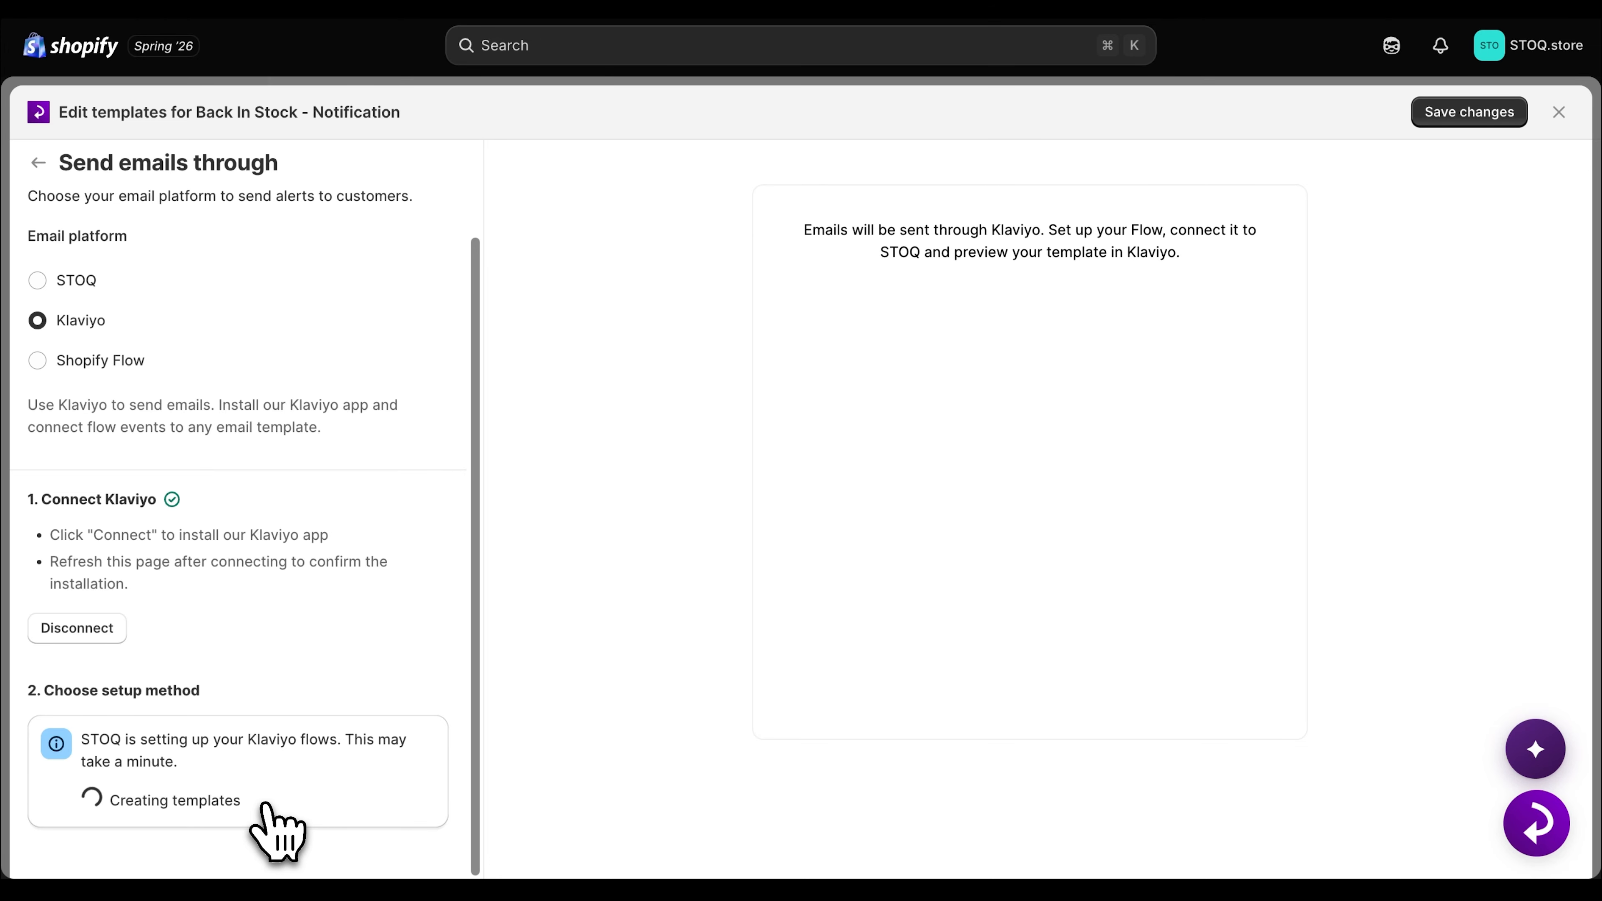
scroll(278, 833, down, 8)
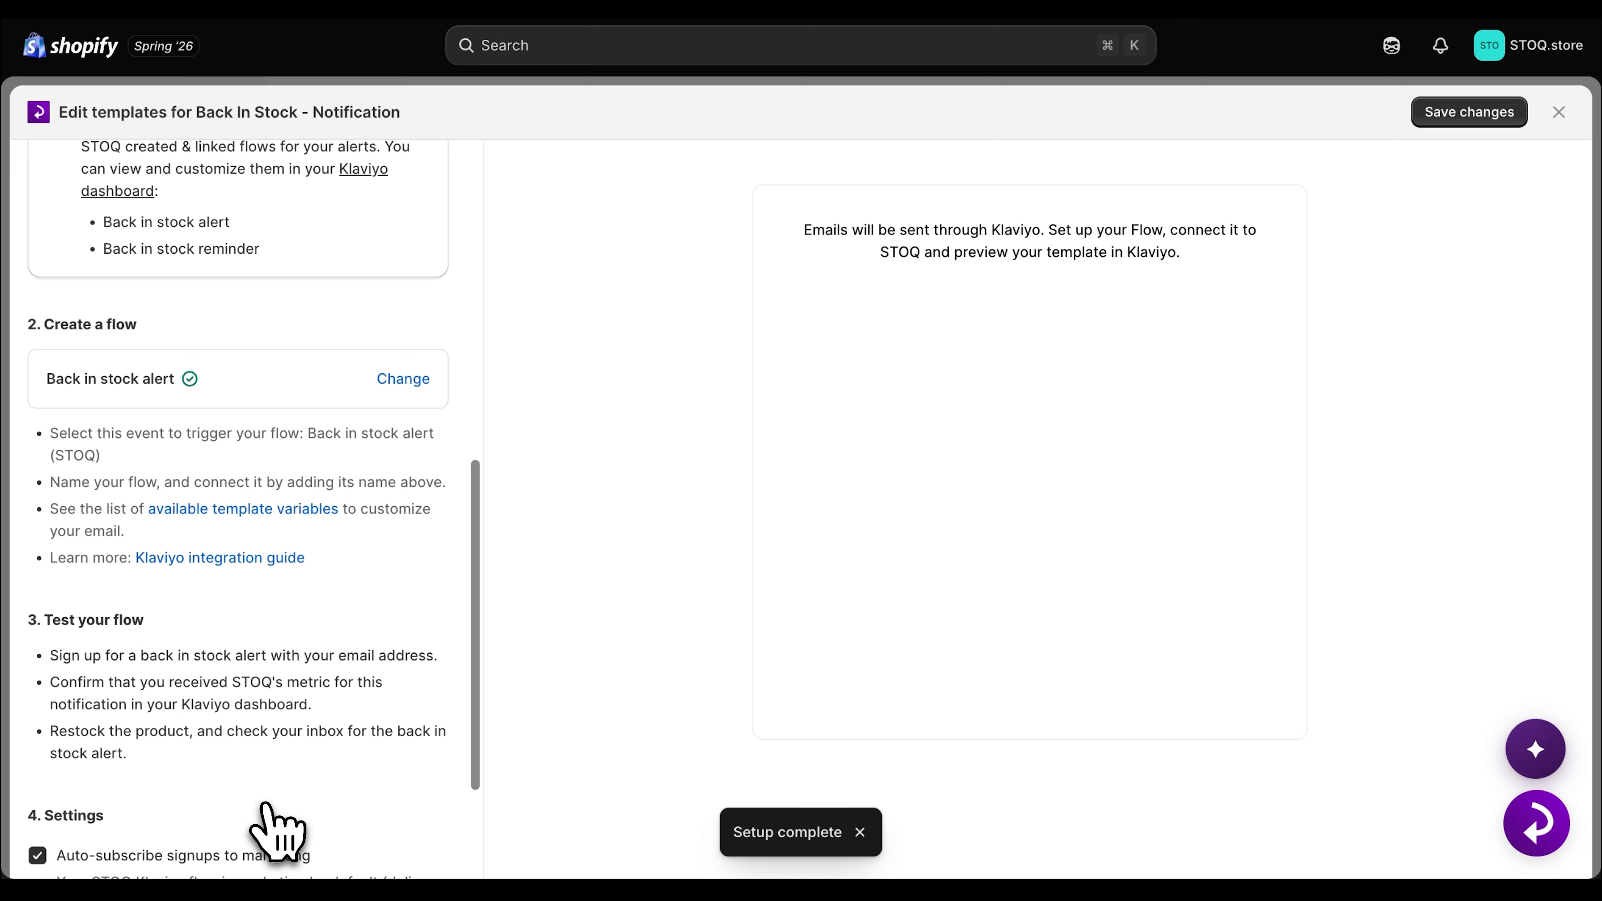
scroll(277, 827, up, 4)
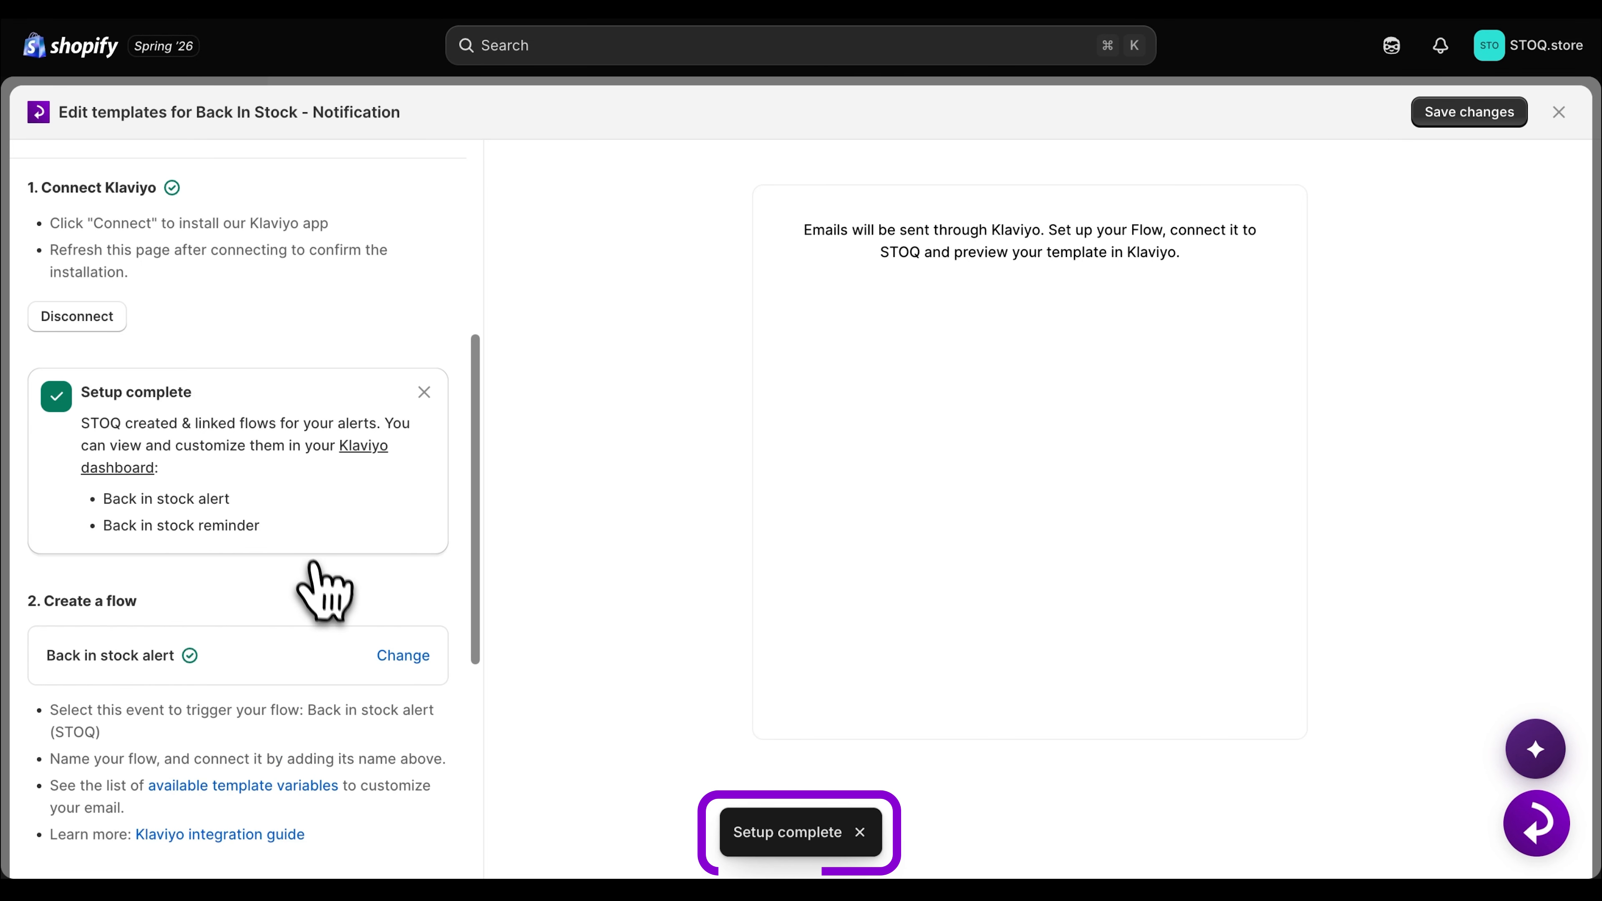
scroll(325, 590, down, 4)
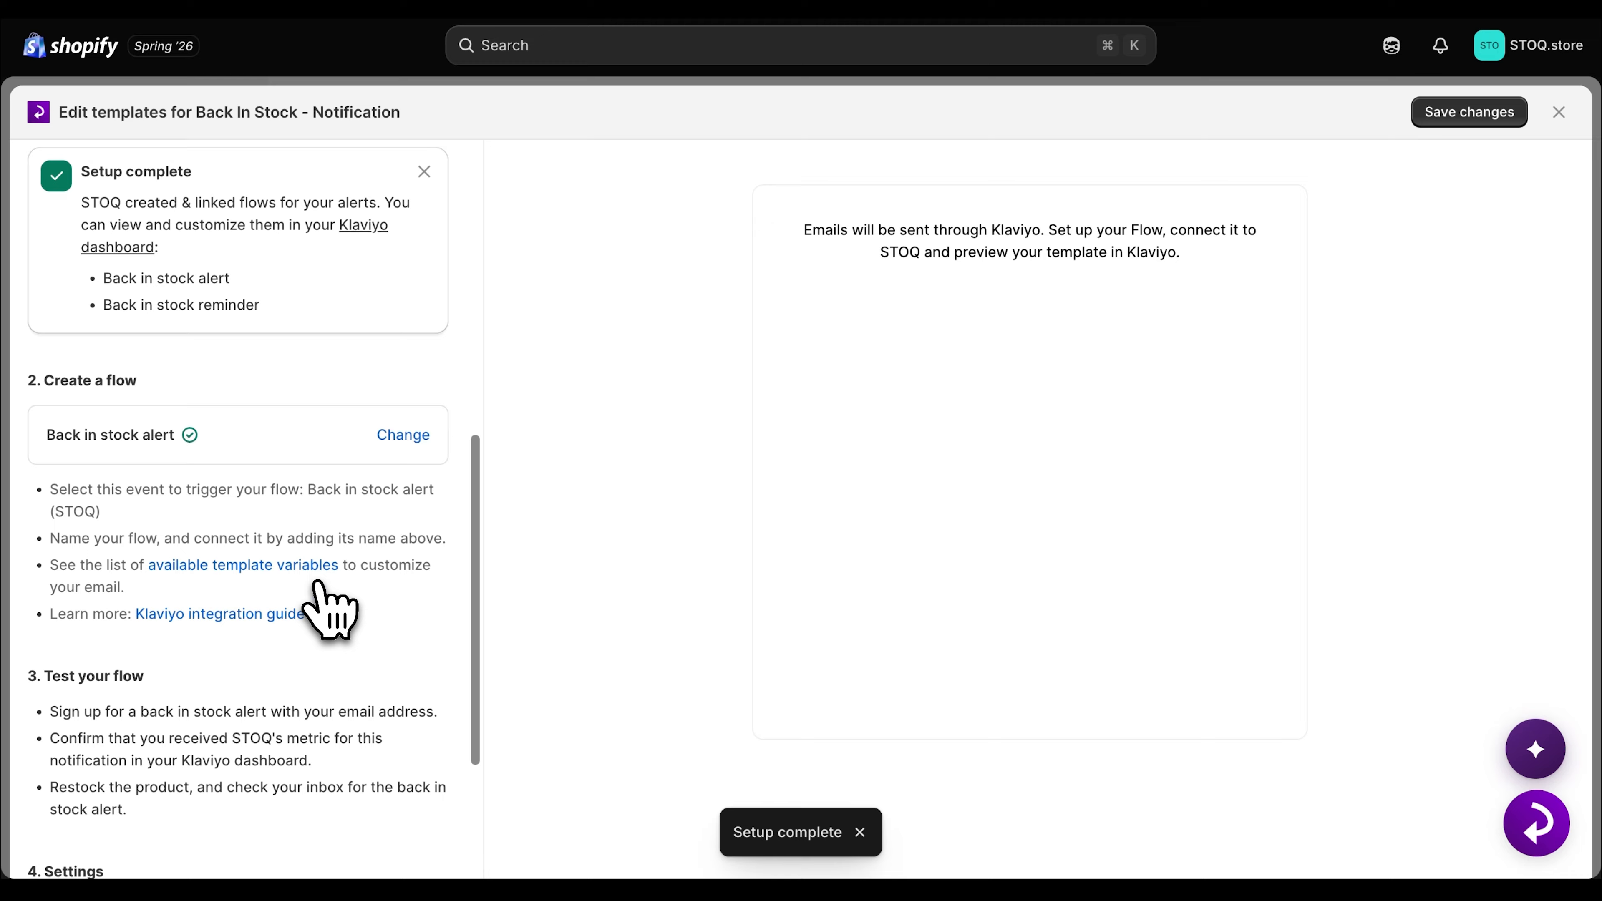
Choose the Manual setup method for the Klaviyo flows and continue.
click(404, 423)
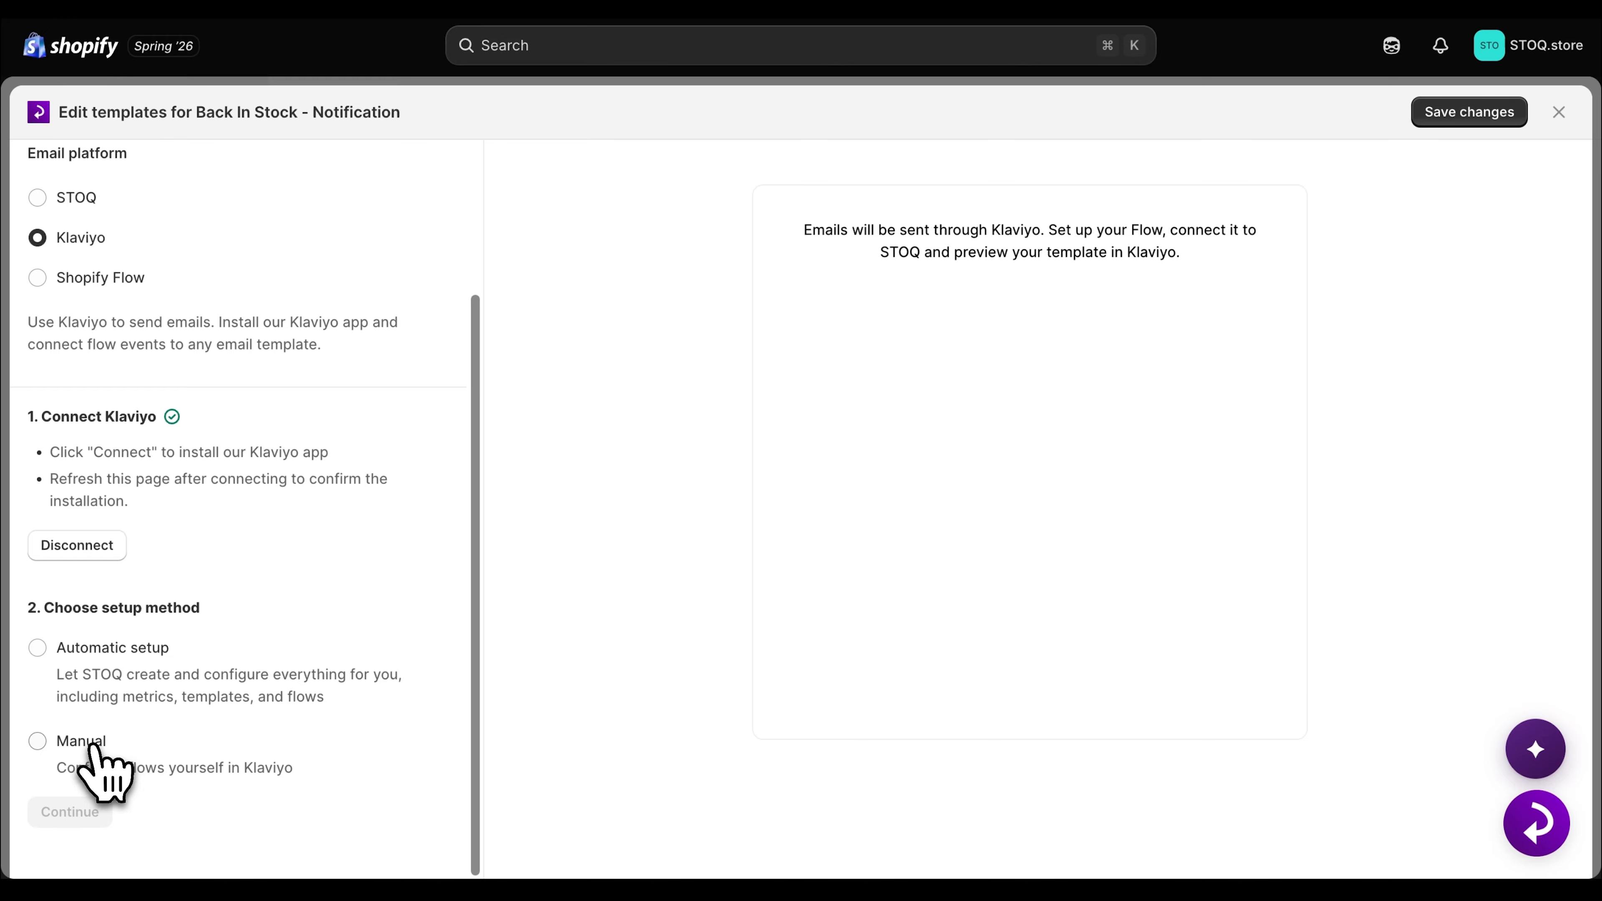
click(94, 745)
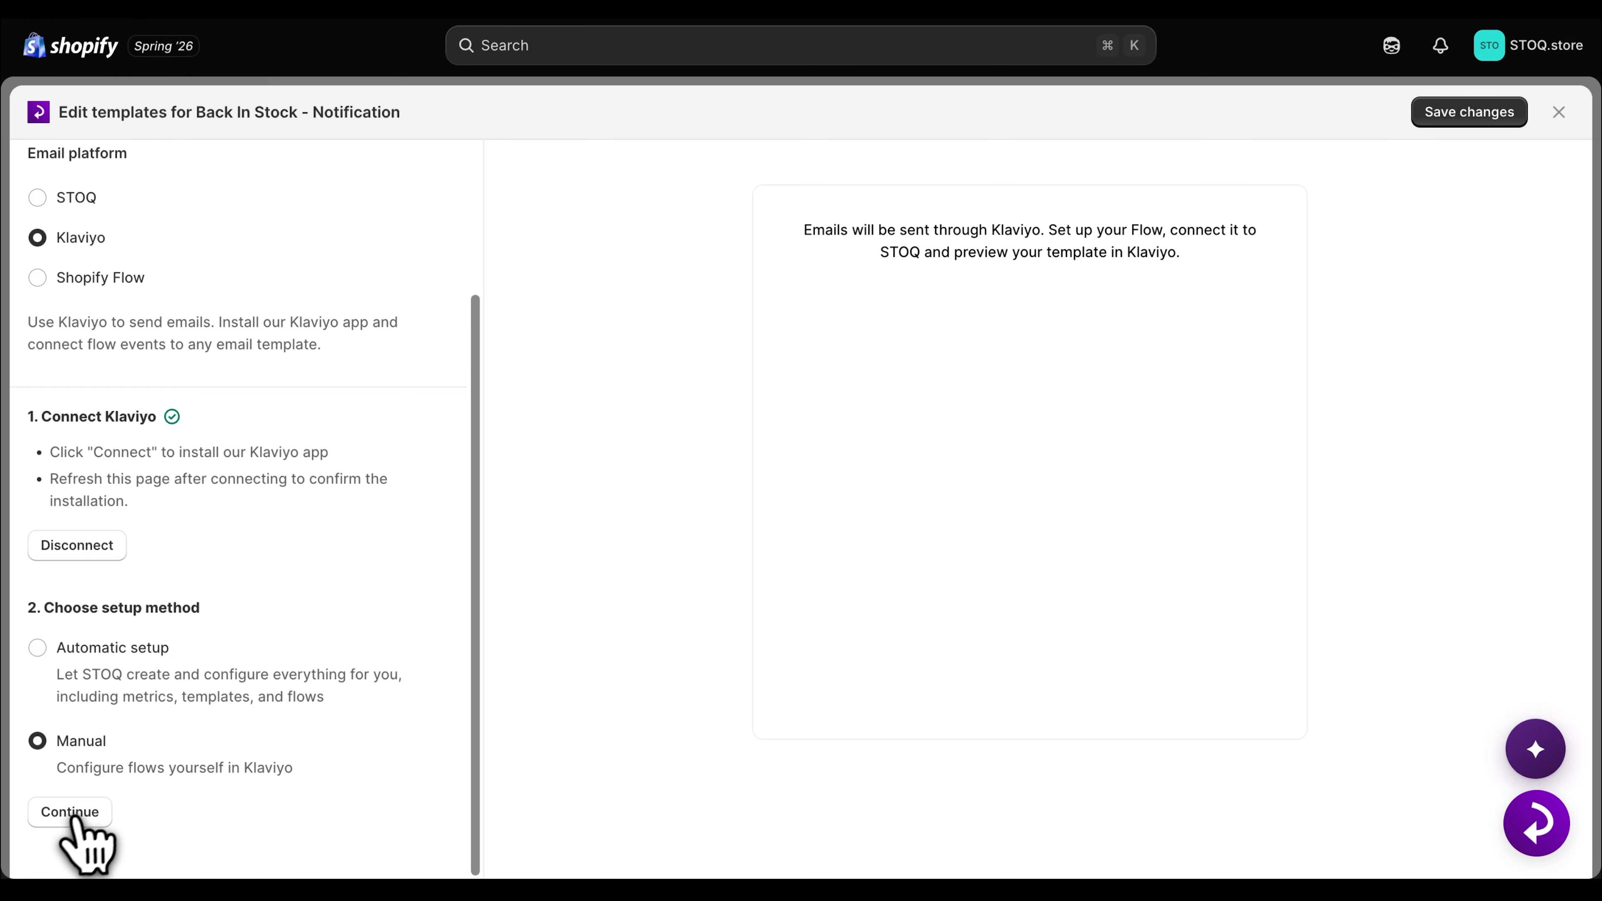
click(70, 813)
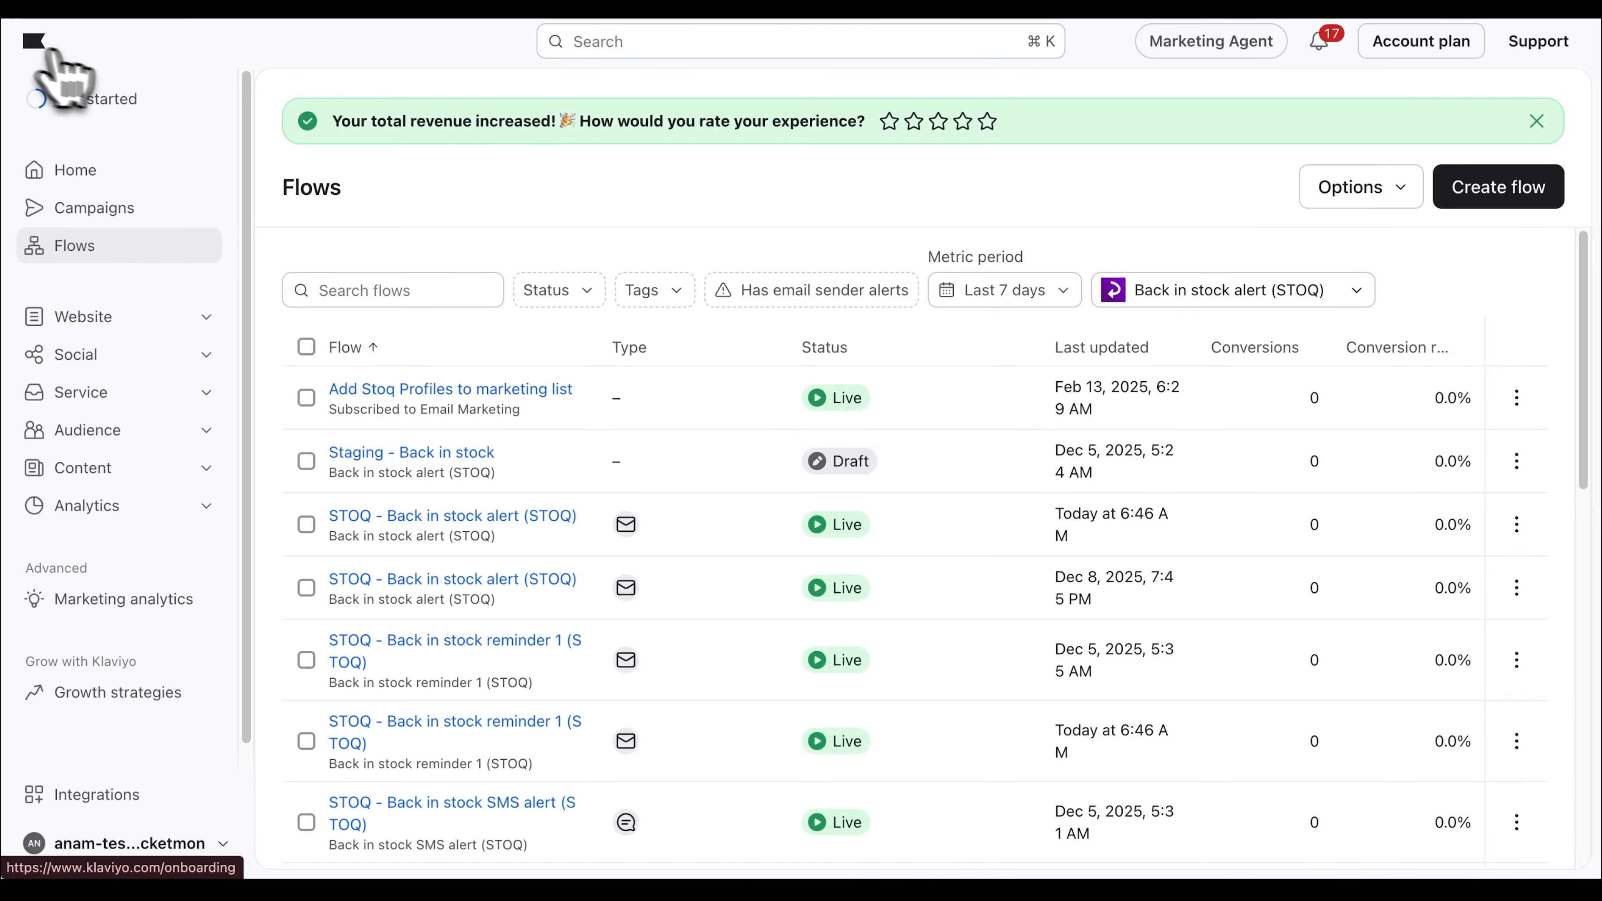
In Klaviyo, build a new flow from scratch named "Back in Stock - Manual Flow".
click(1470, 186)
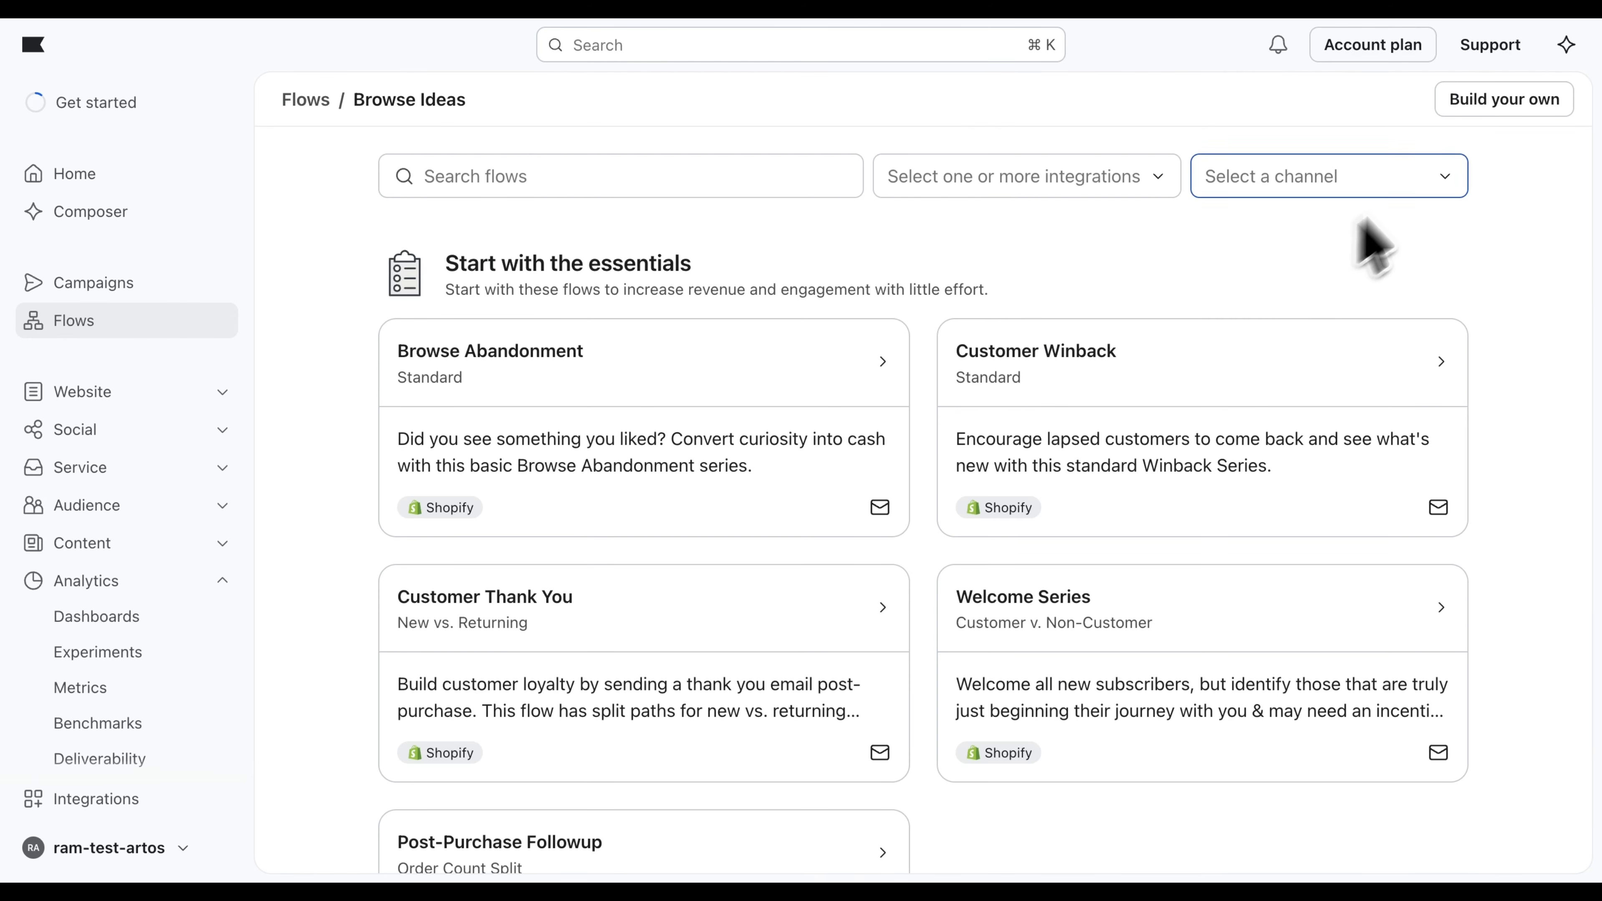
click(1487, 112)
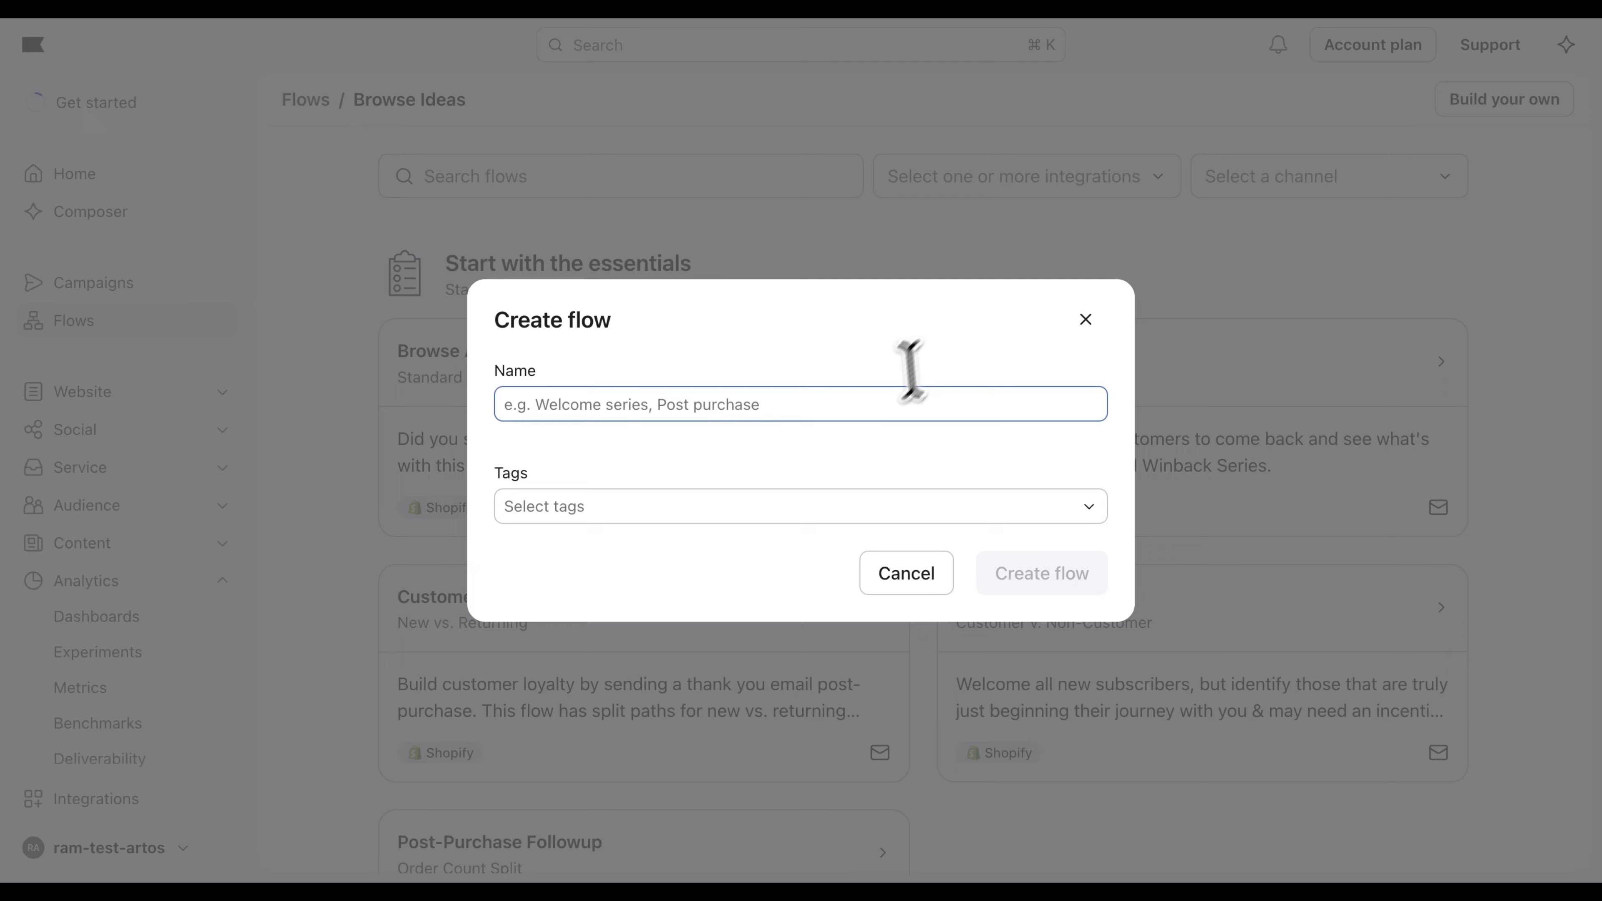
click(870, 413)
text(Back in Stock - Manual Flow)
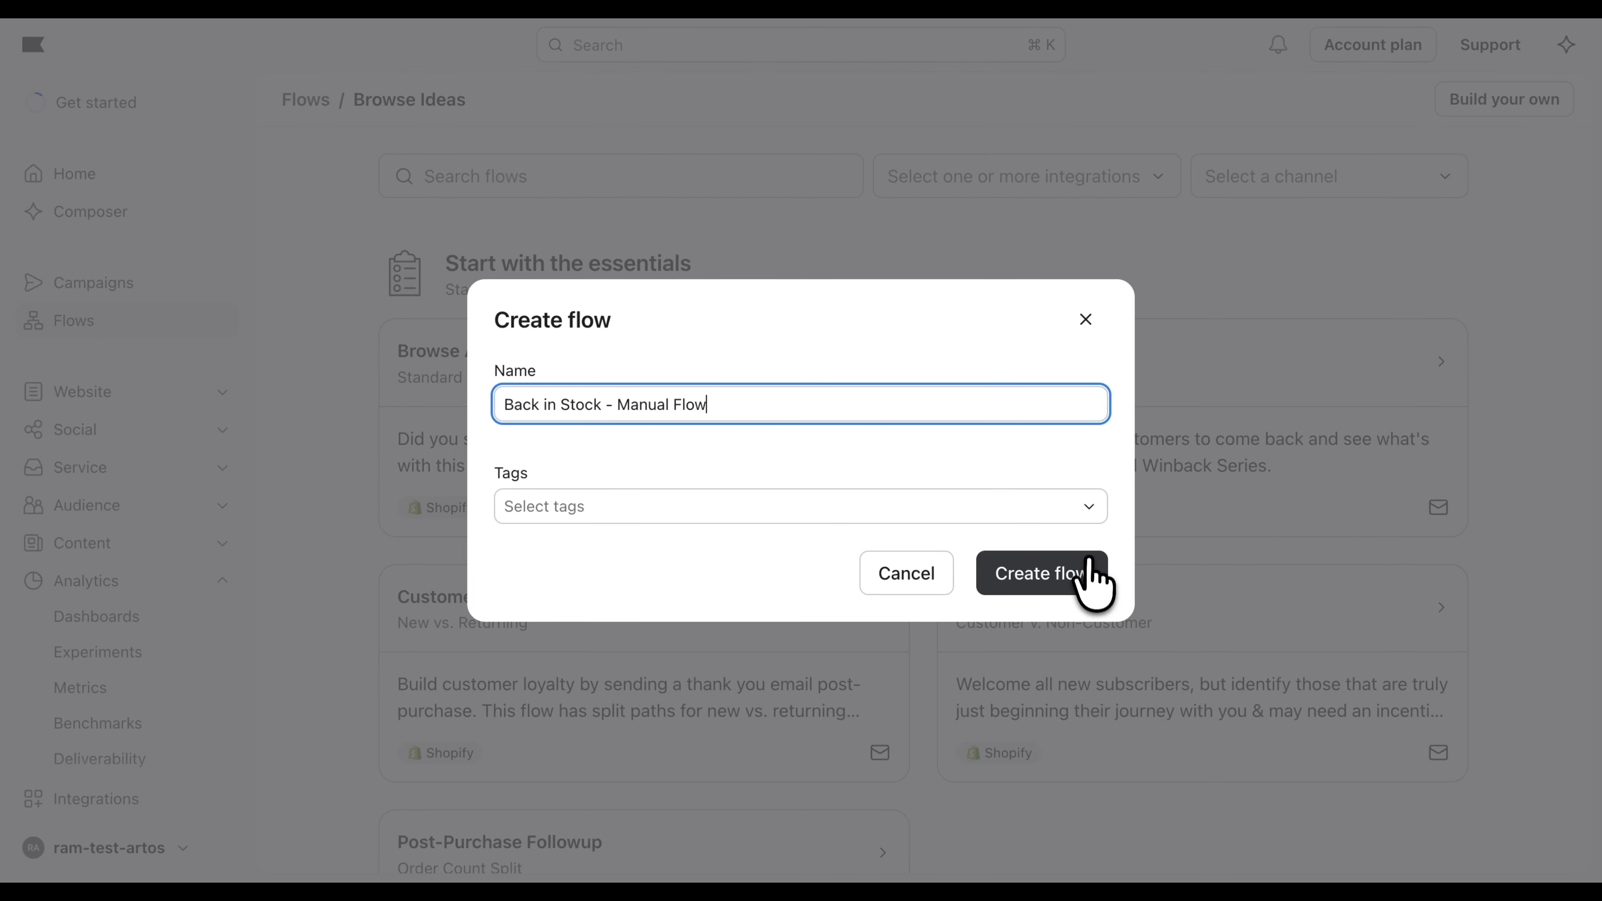
click(1084, 596)
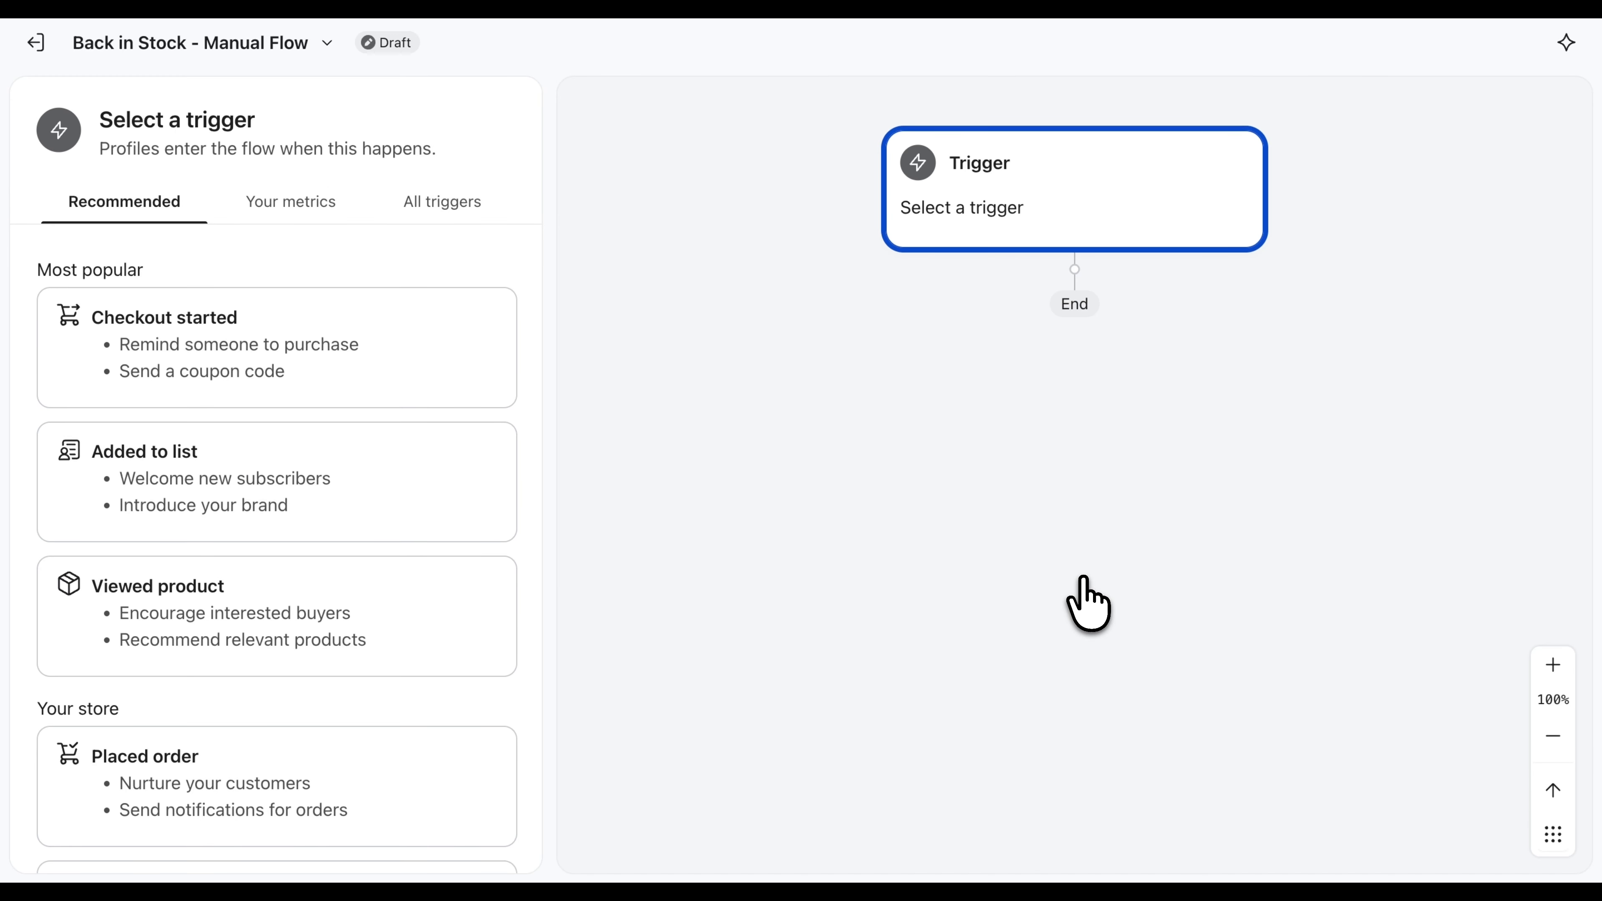
Set the manual flow's trigger to STOQ's "Back in stock alert (STOQ)" metric and save the trigger.
click(290, 204)
click(271, 287)
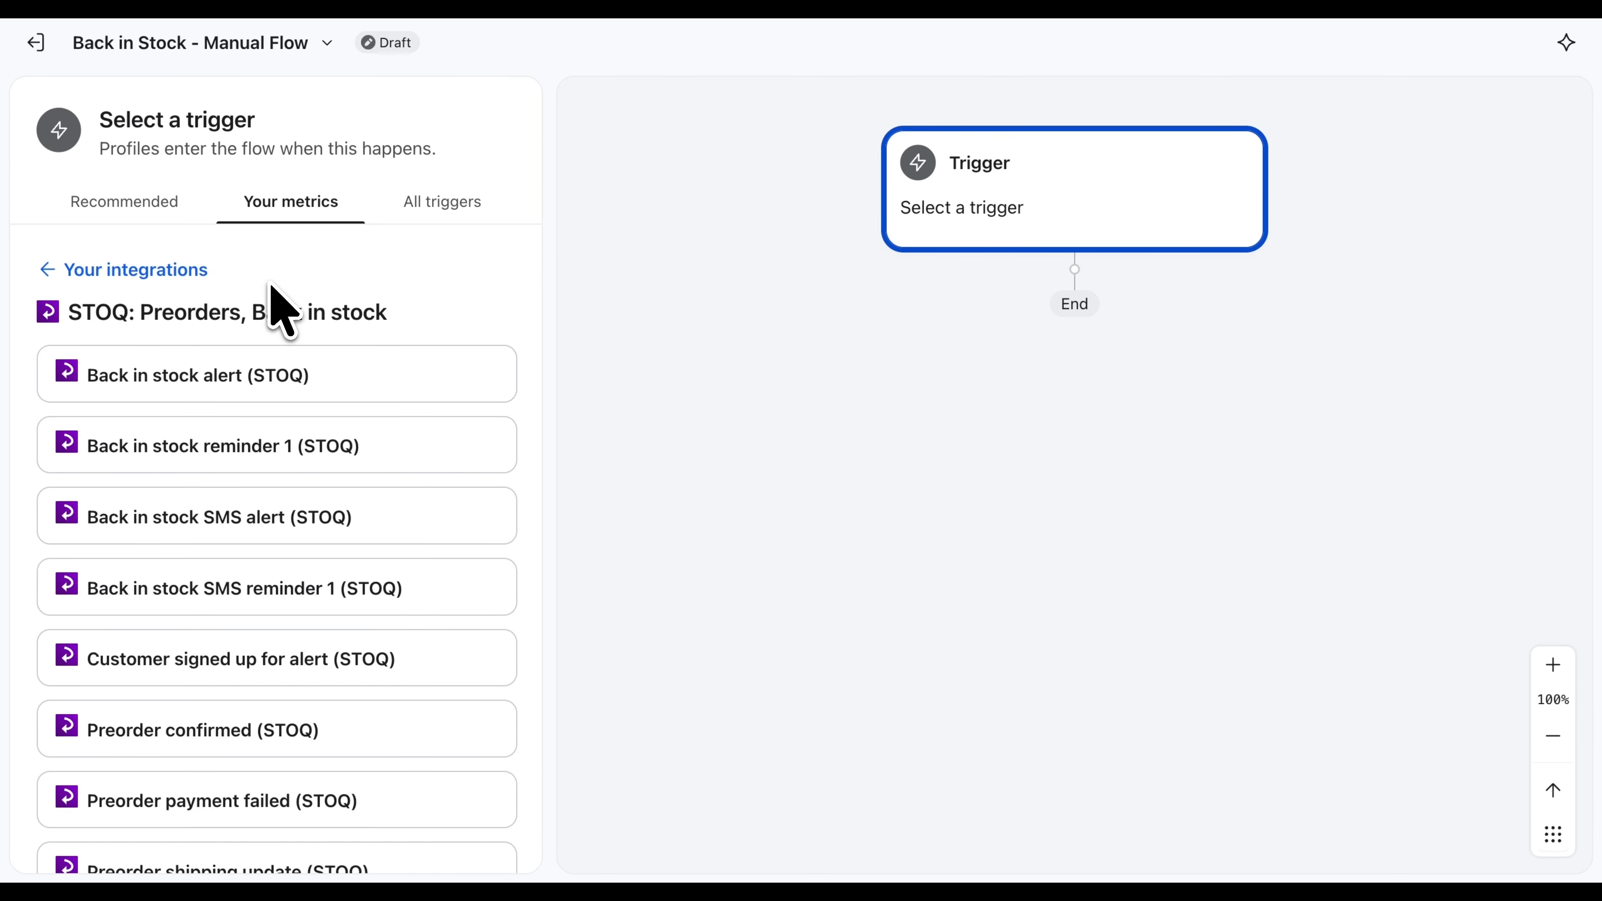
click(259, 372)
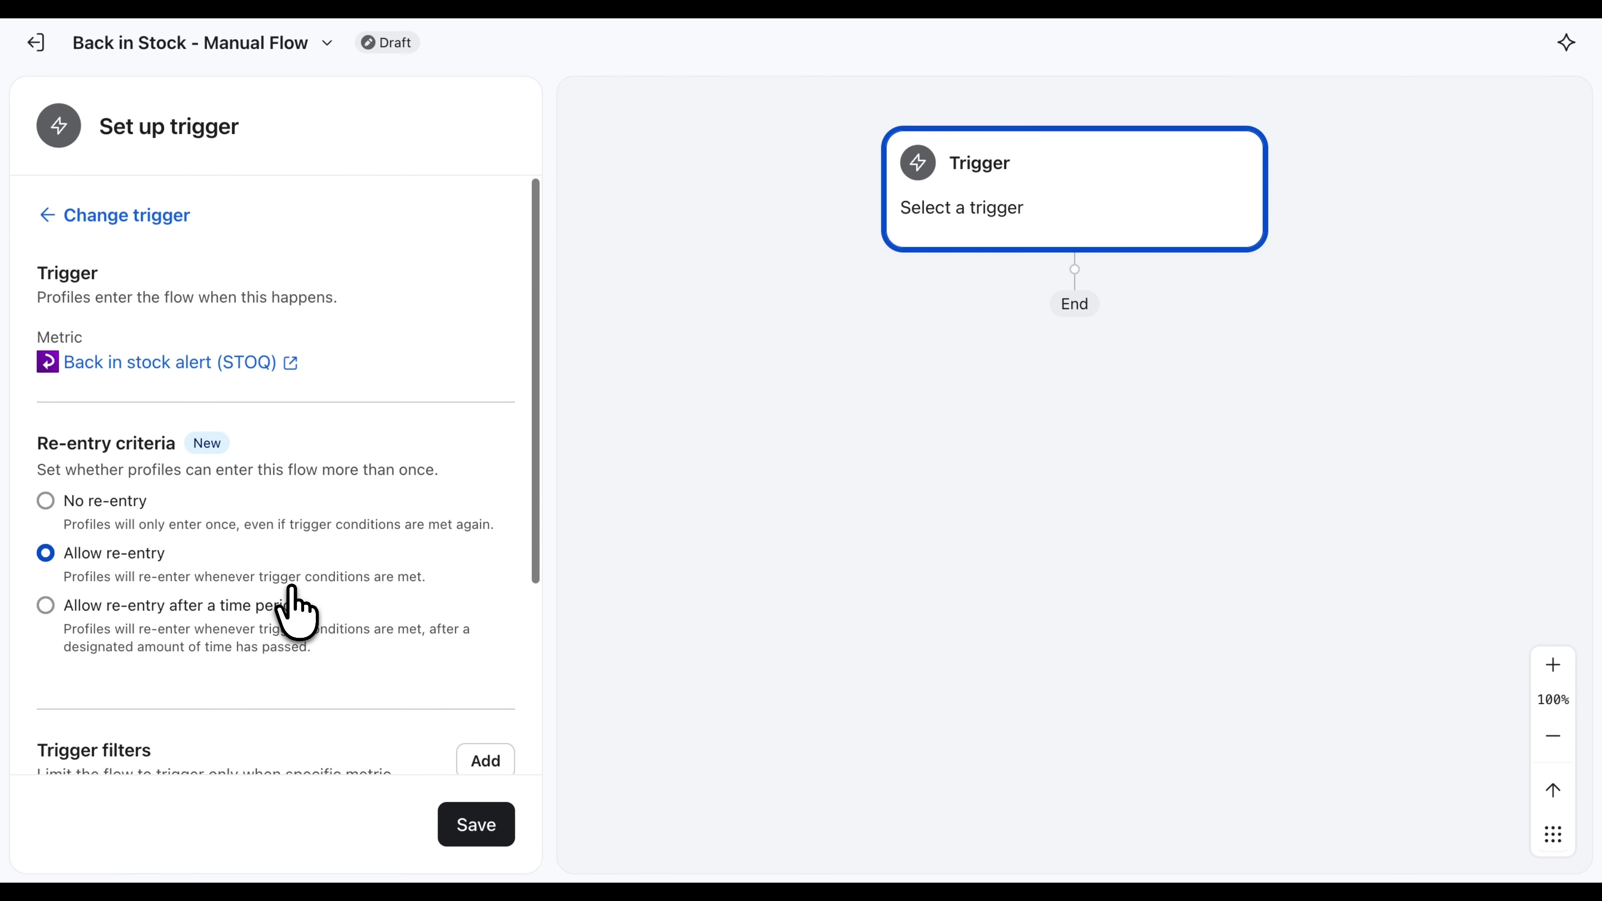
scroll(296, 612, down, 5)
click(457, 827)
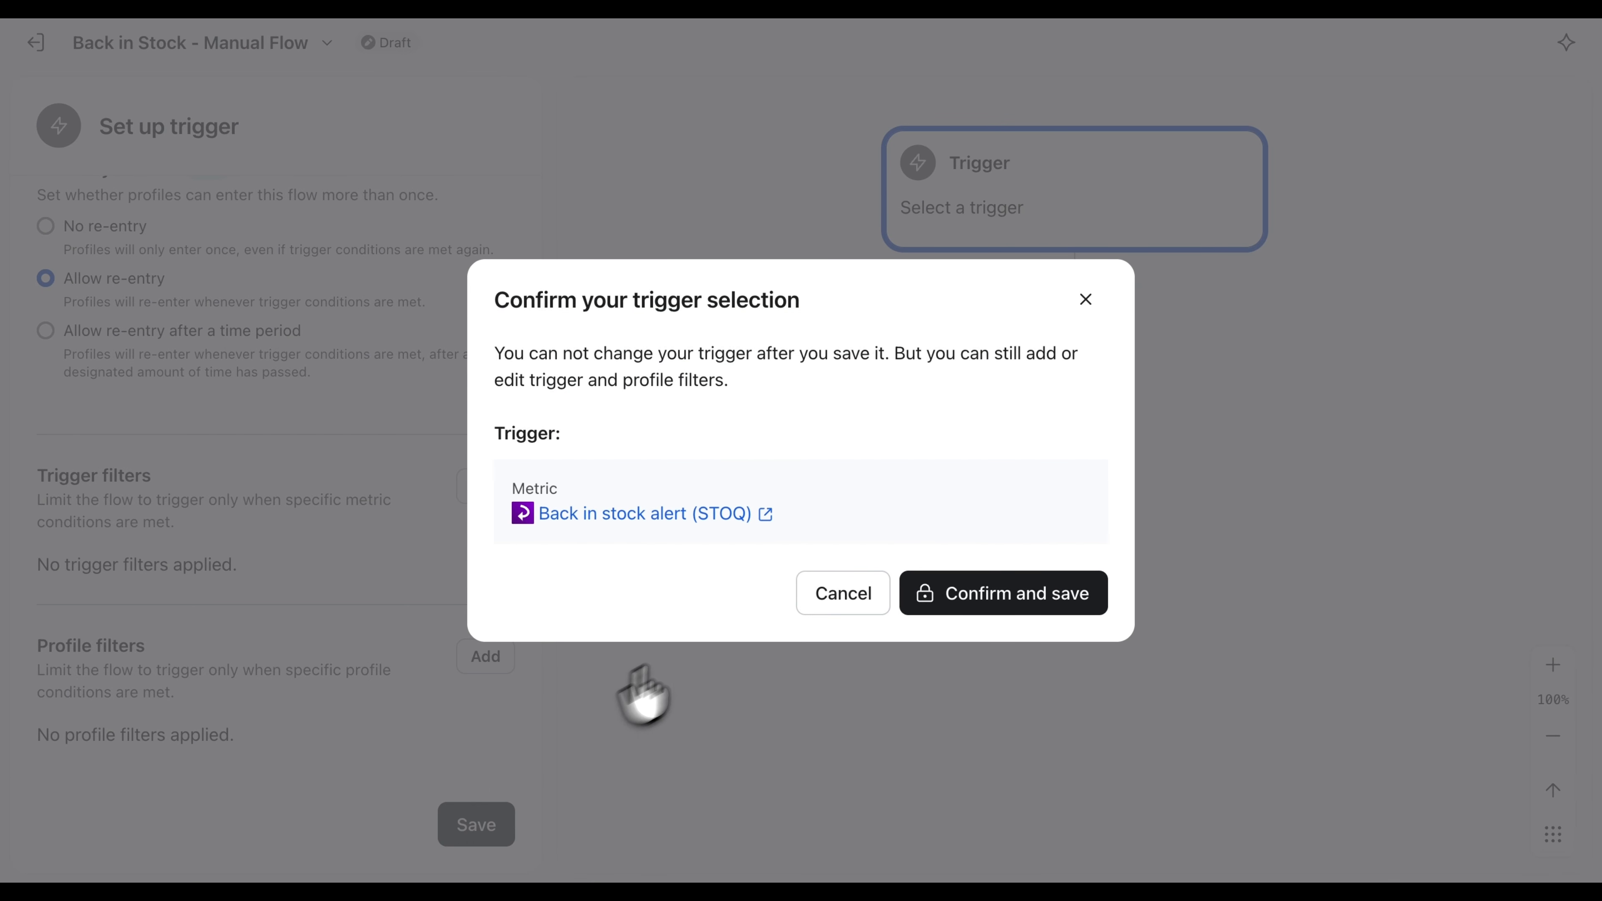
click(933, 603)
Add an email after the trigger with the subject line "Product is back in stock" and save it.
drag(90, 192, 732, 316)
click(186, 423)
text(Product is back in stock)
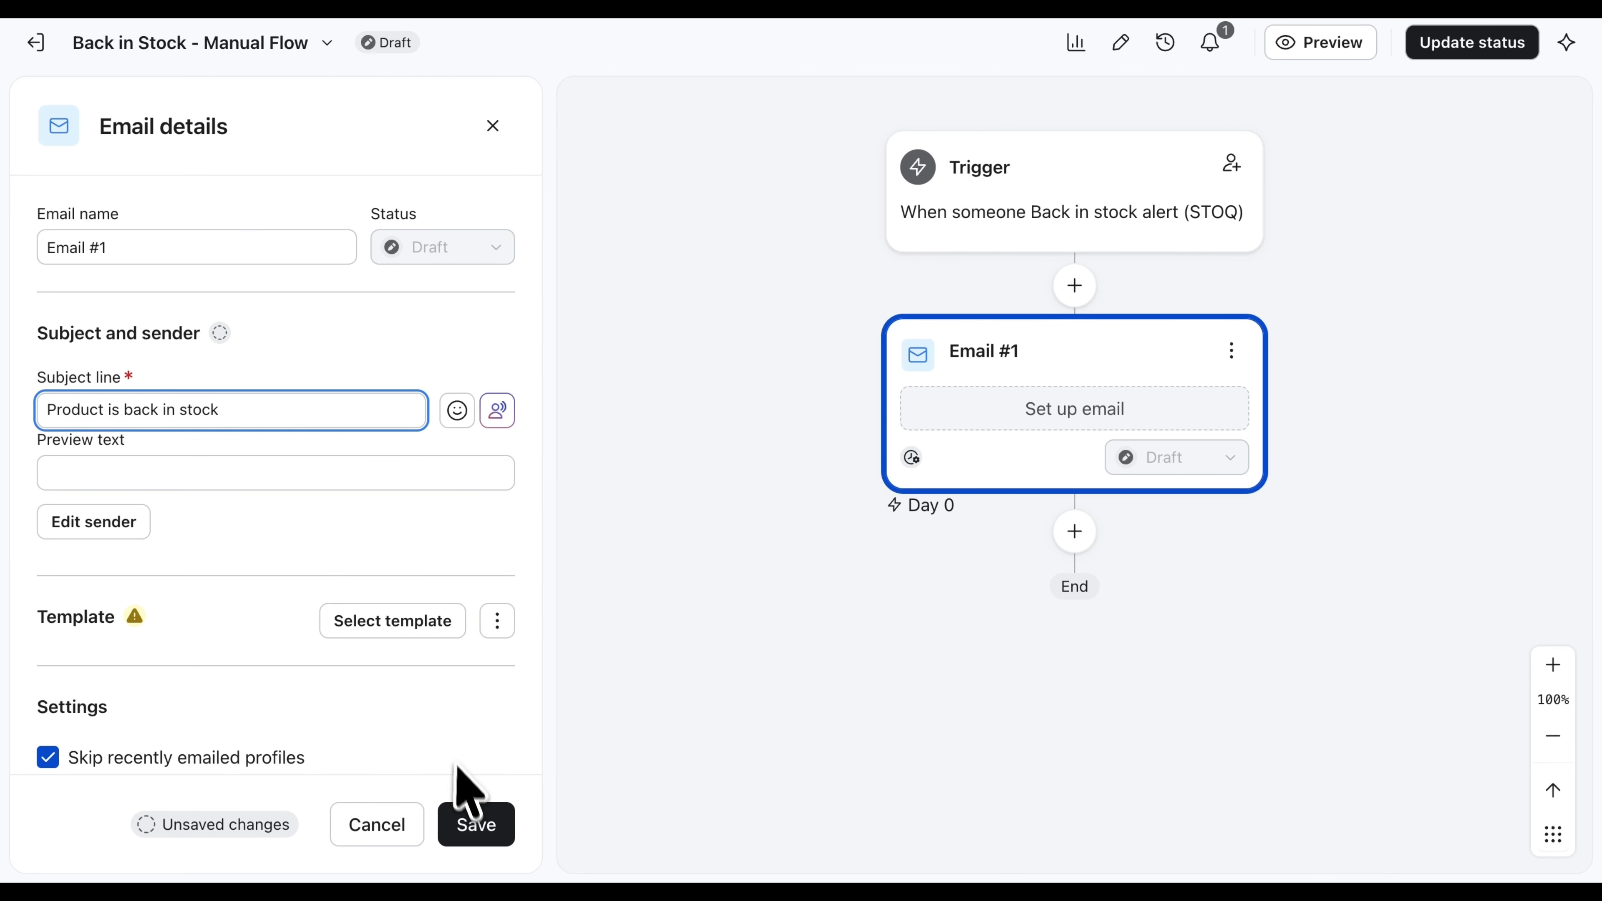
click(459, 828)
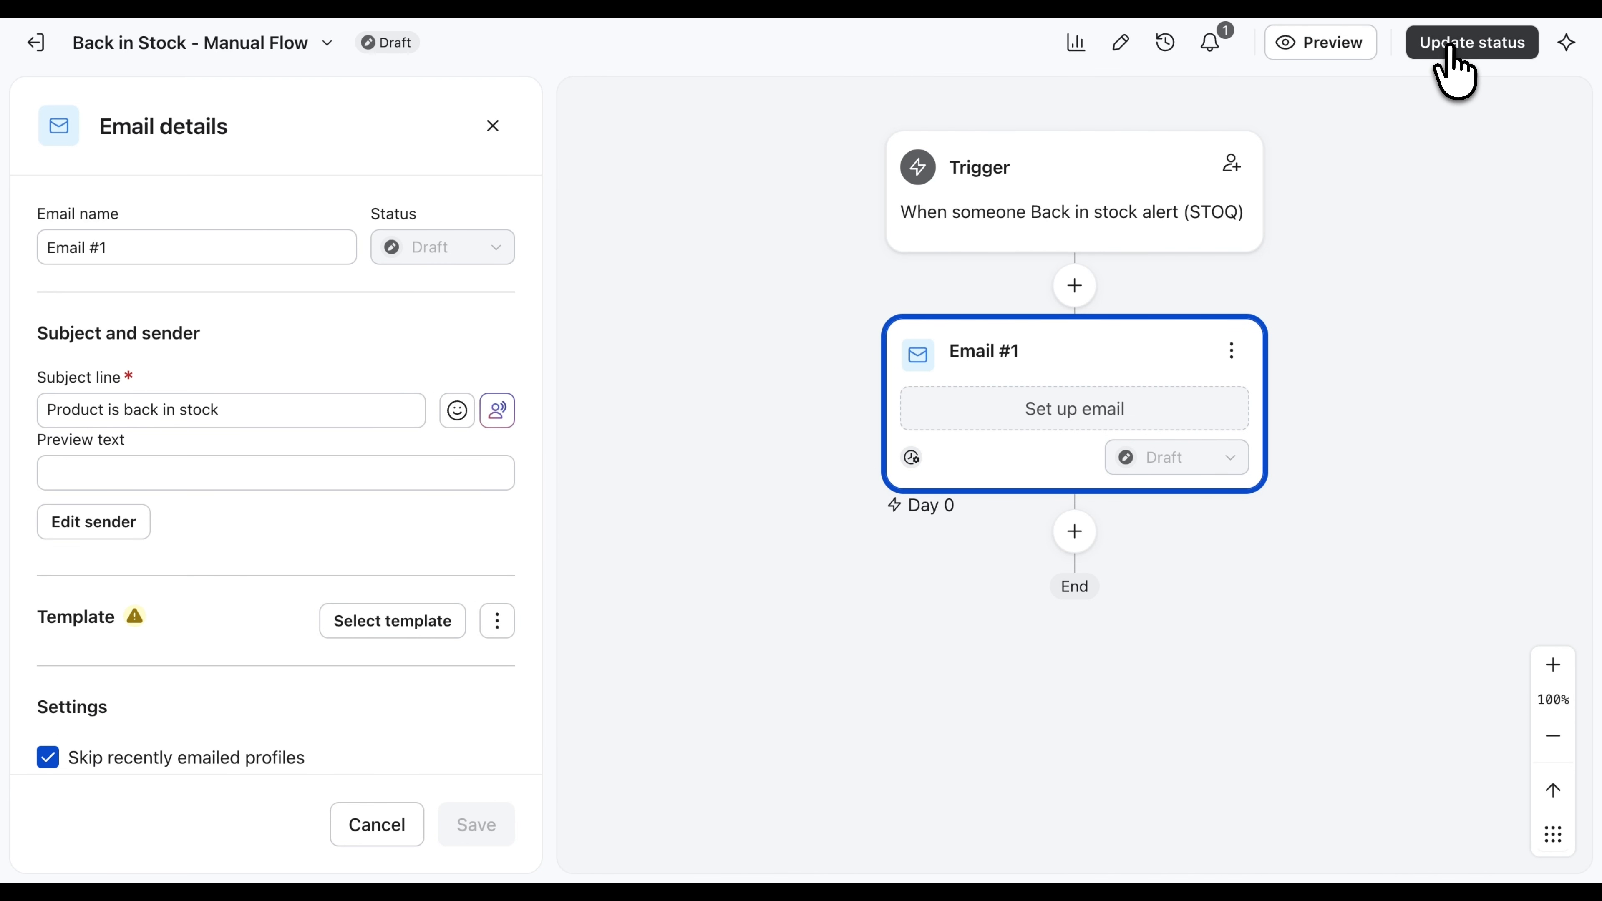
Update the whole flow's status to Live immediately and save it.
click(1451, 44)
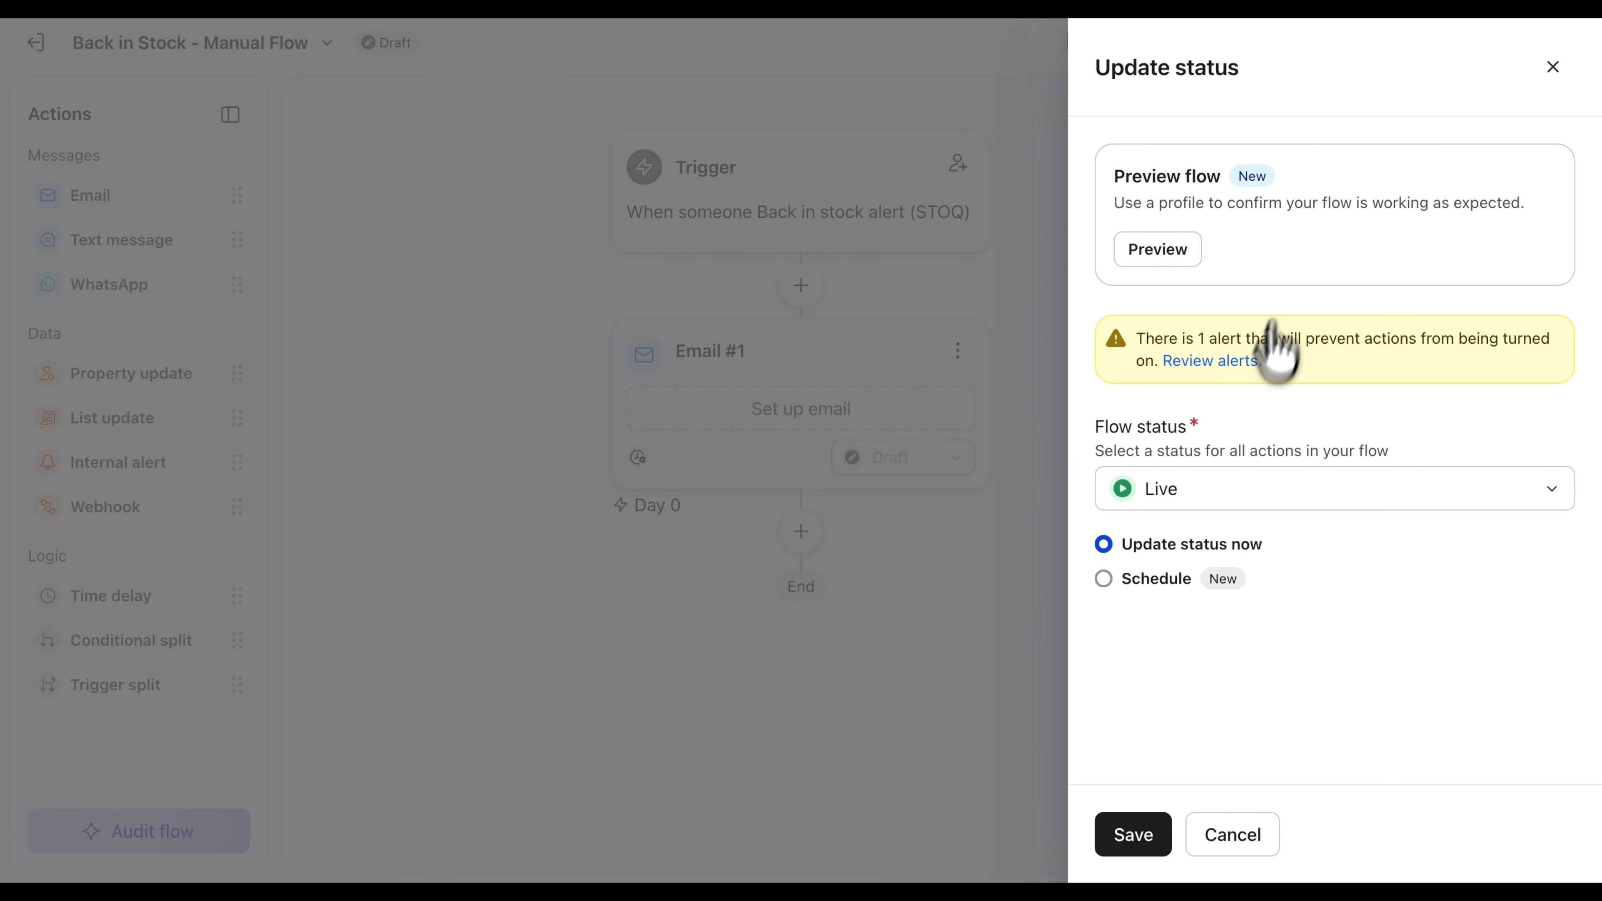
click(1216, 505)
click(1199, 638)
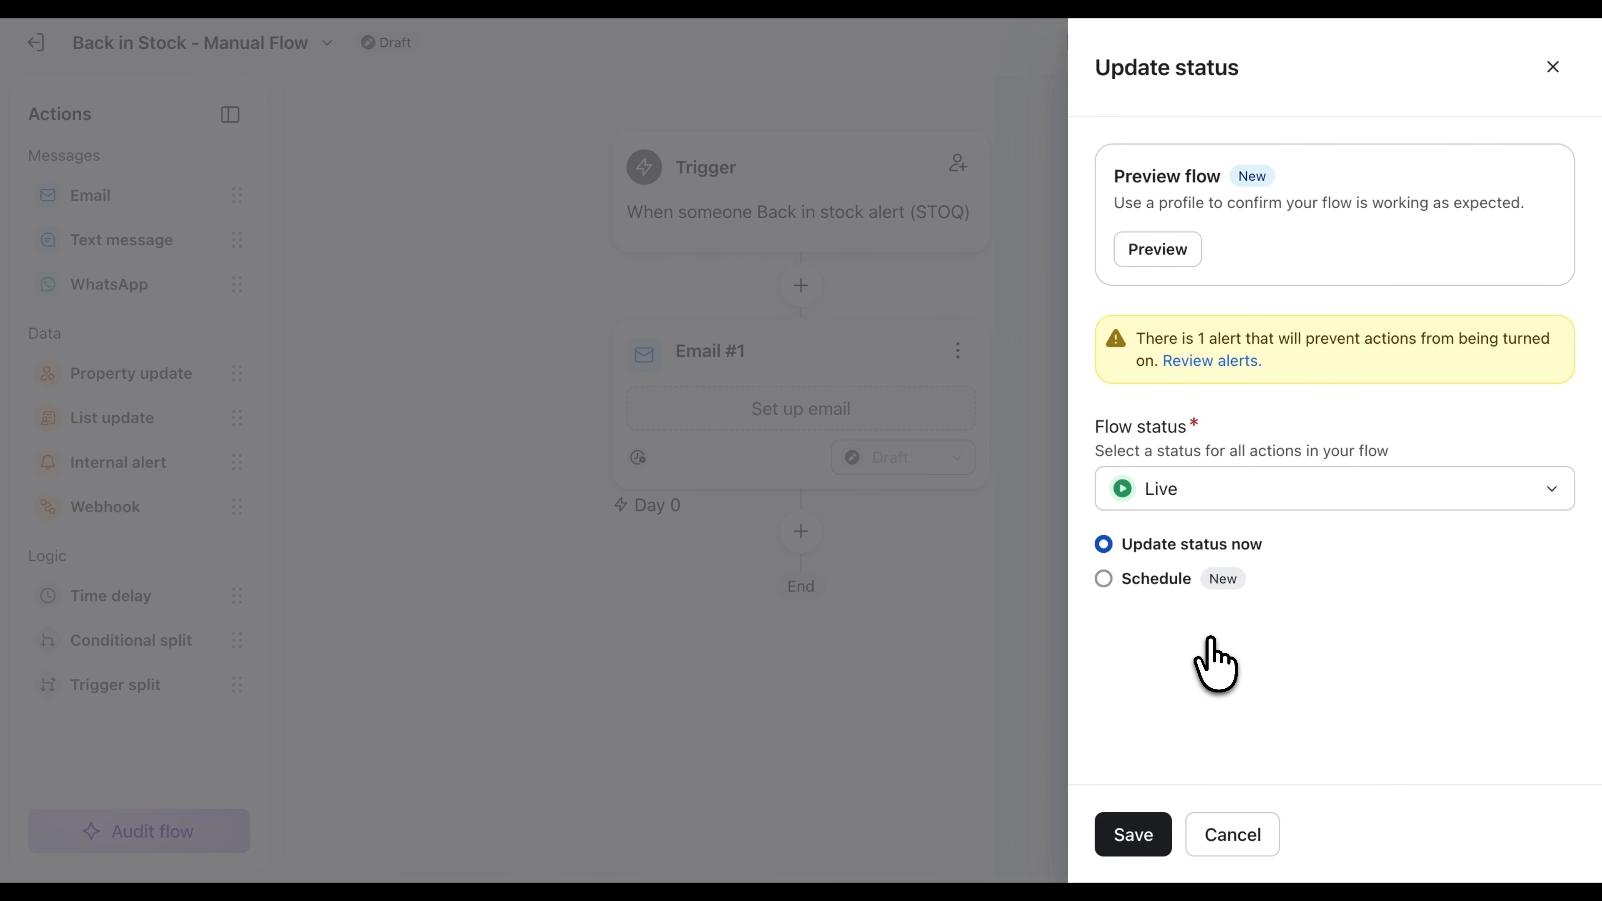
click(1134, 835)
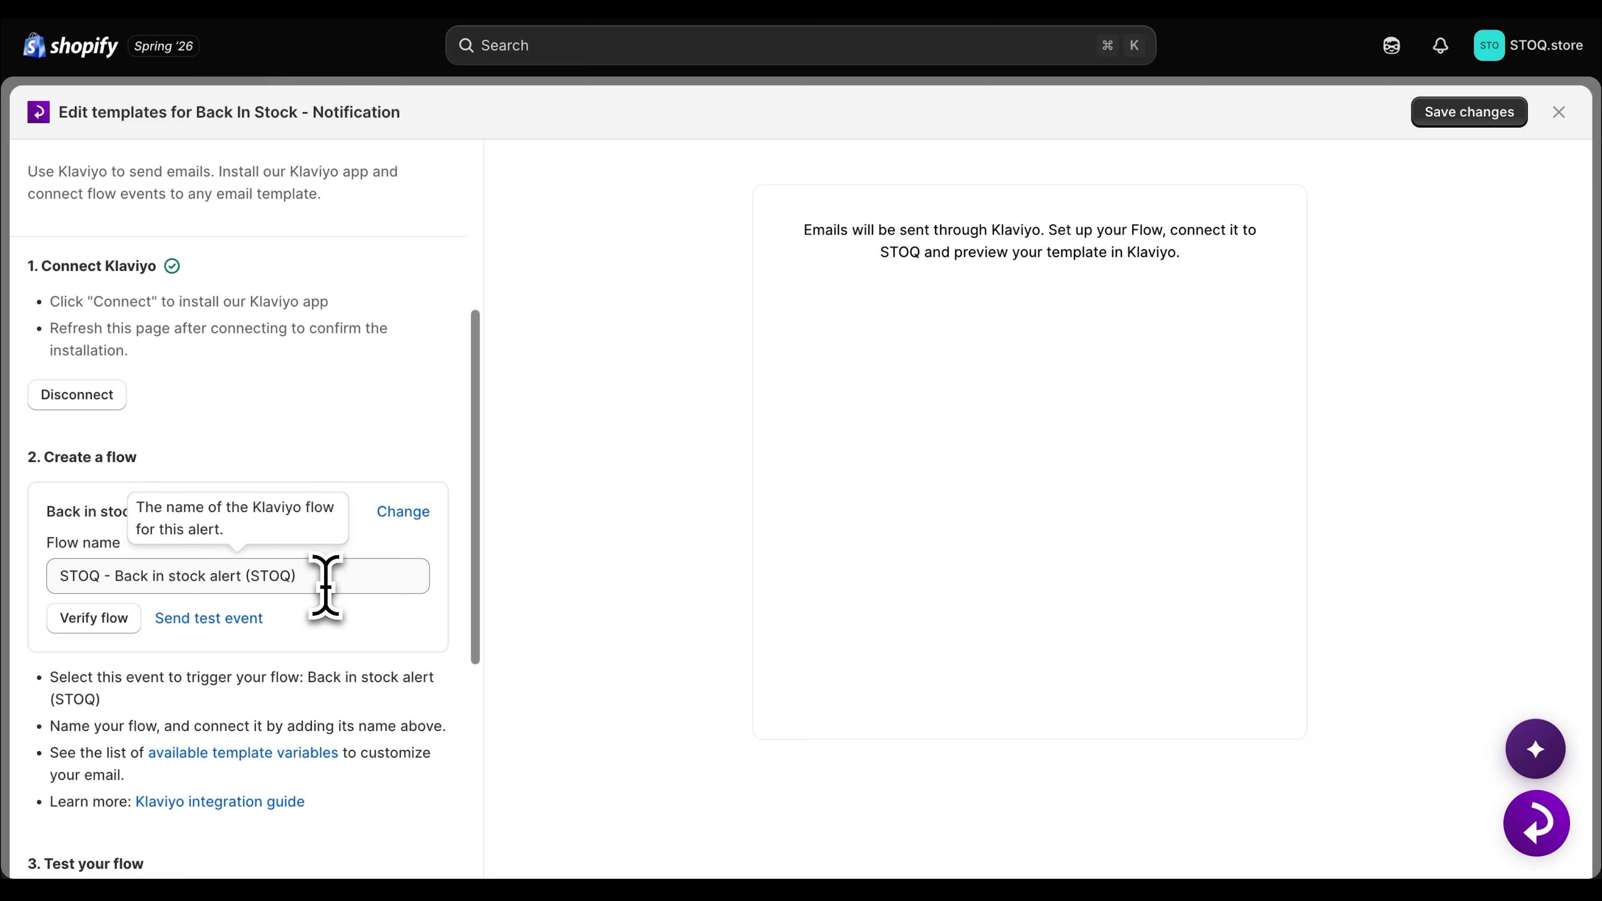
In STOQ's back in stock email settings in Shopify, set the flow name to "Back in Stock - Manual Flow" and verify it.
drag(322, 573, 28, 564)
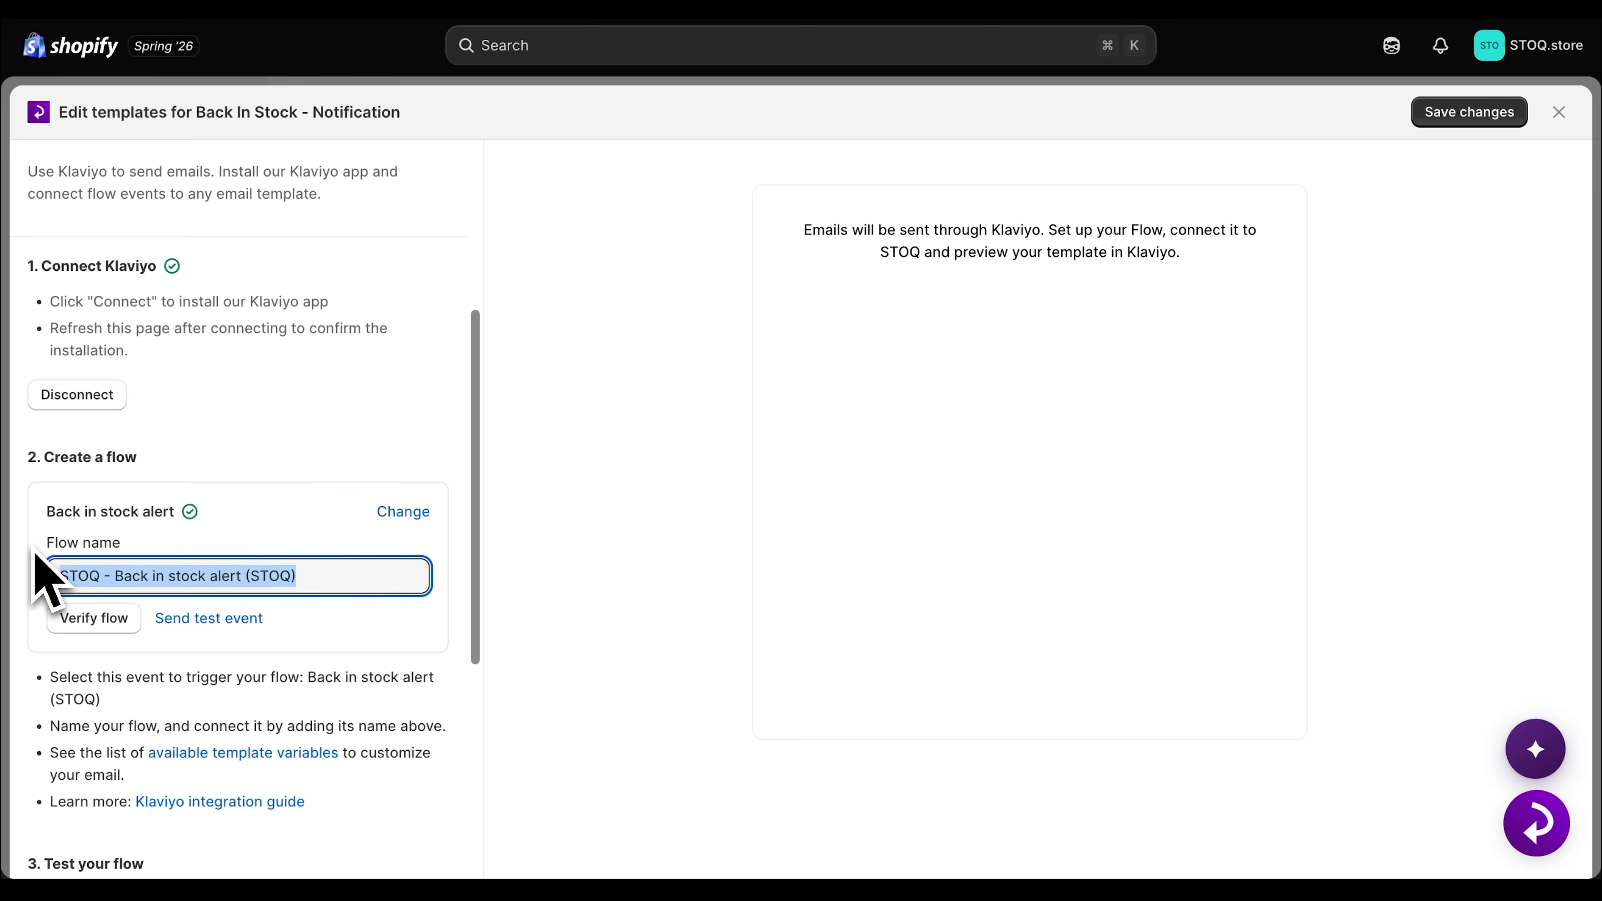
text(Back in stock - Manual Flow)
click(95, 619)
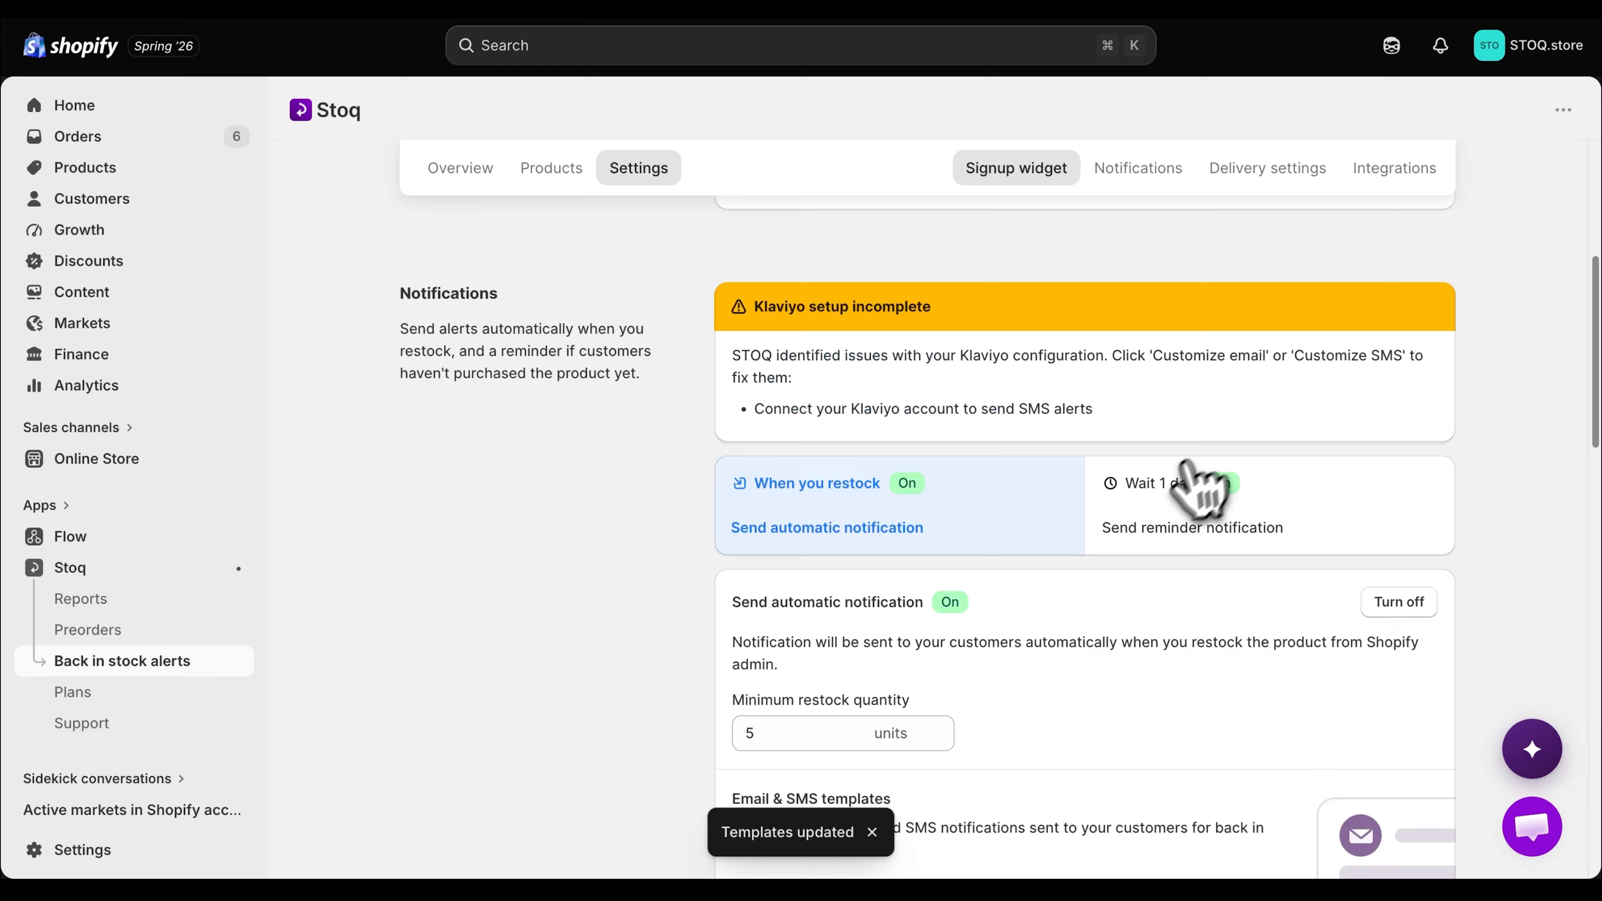
Open the email customization of the reminder notification sent after 1 day.
scroll(1163, 501, up, 1)
scroll(1173, 458, down, 3)
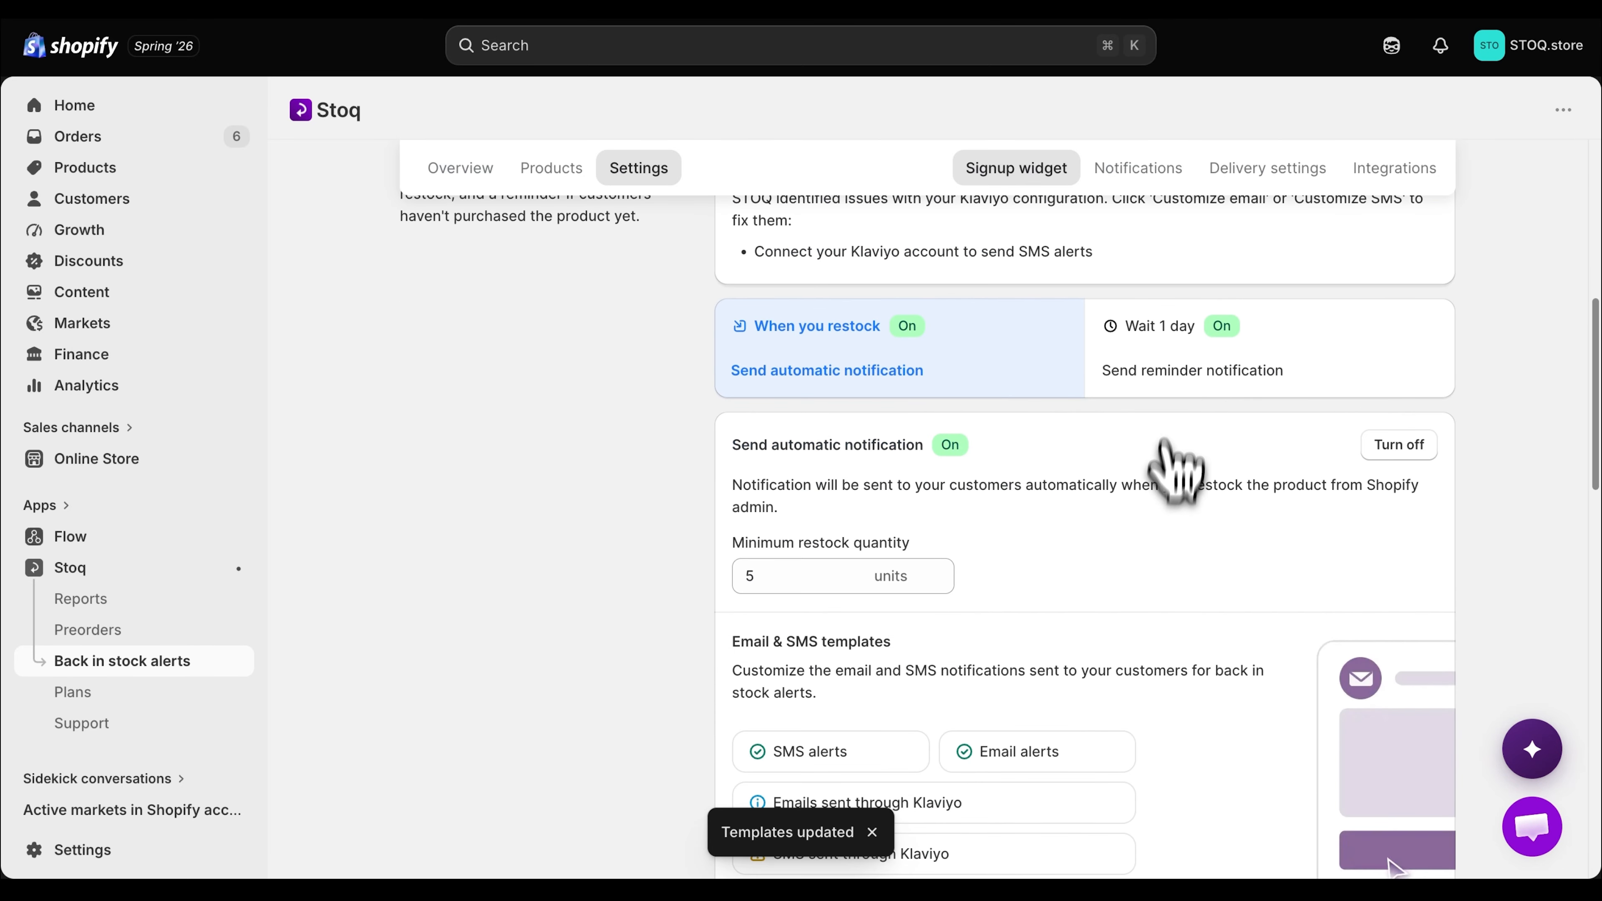
click(1174, 366)
scroll(1324, 543, down, 5)
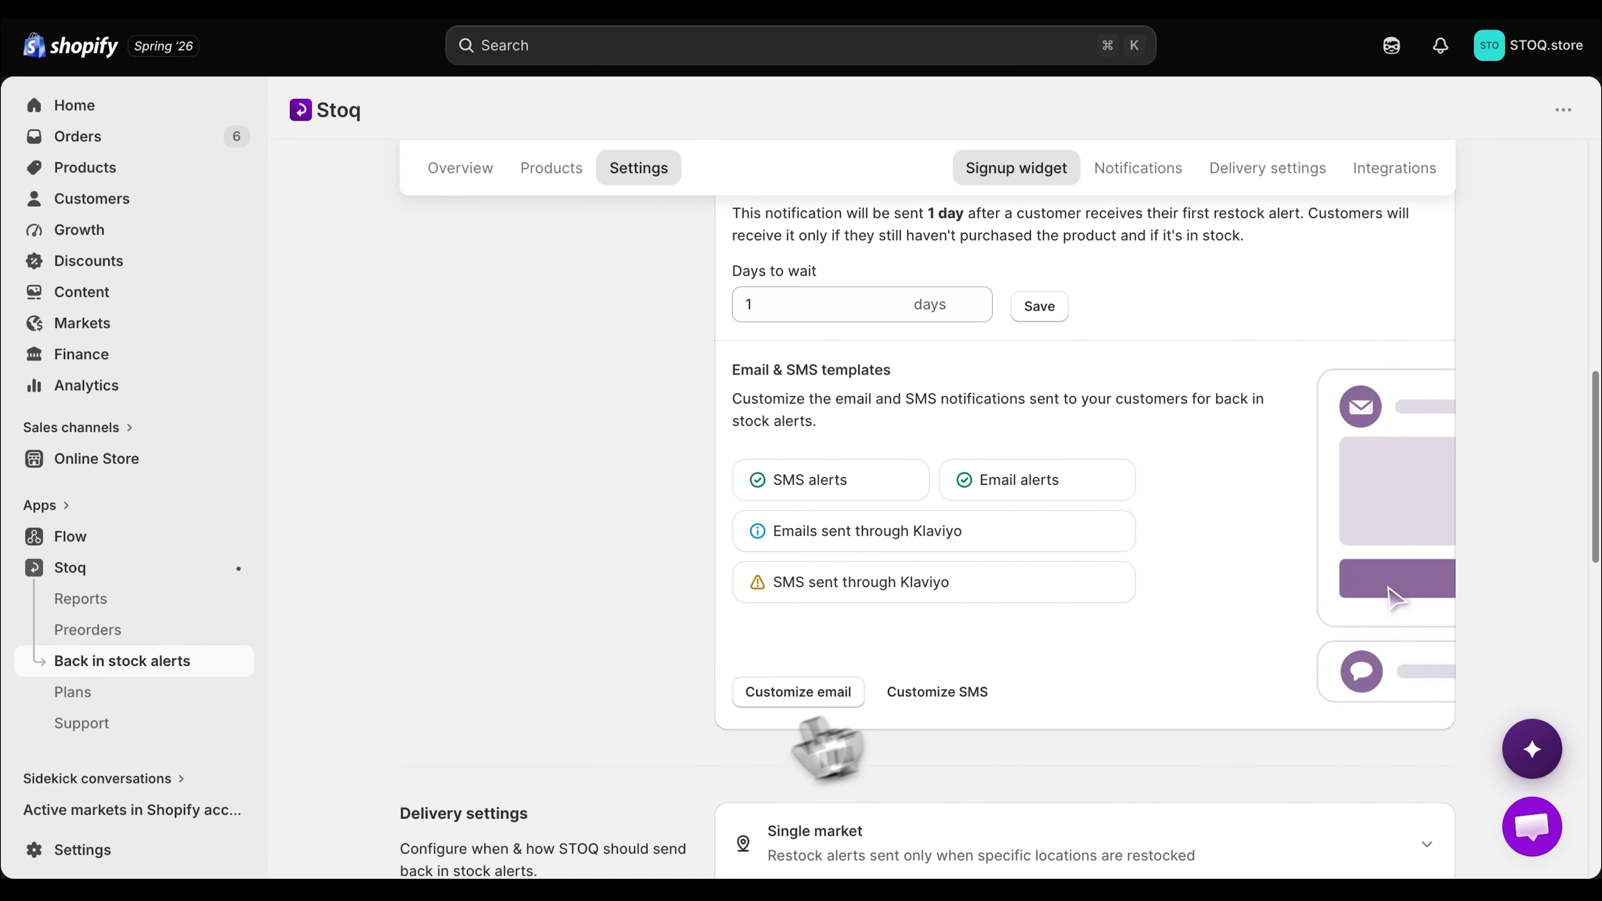
click(812, 704)
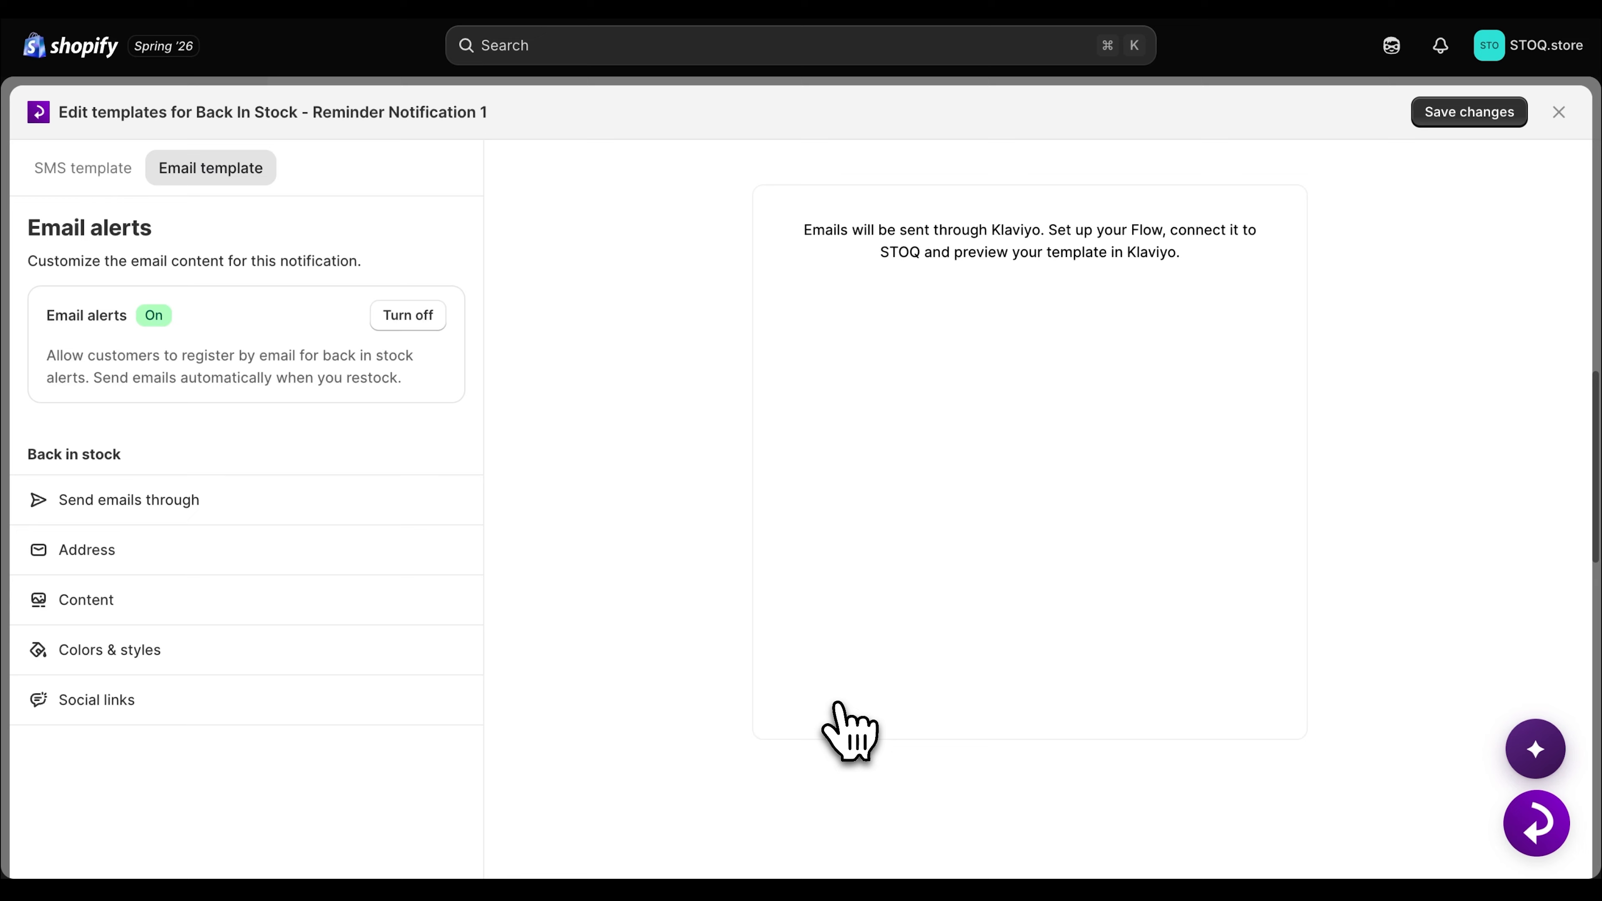
In the reminder's email sending settings, open the connected Klaviyo flow for "Back in stock reminder 1" for changing.
click(297, 503)
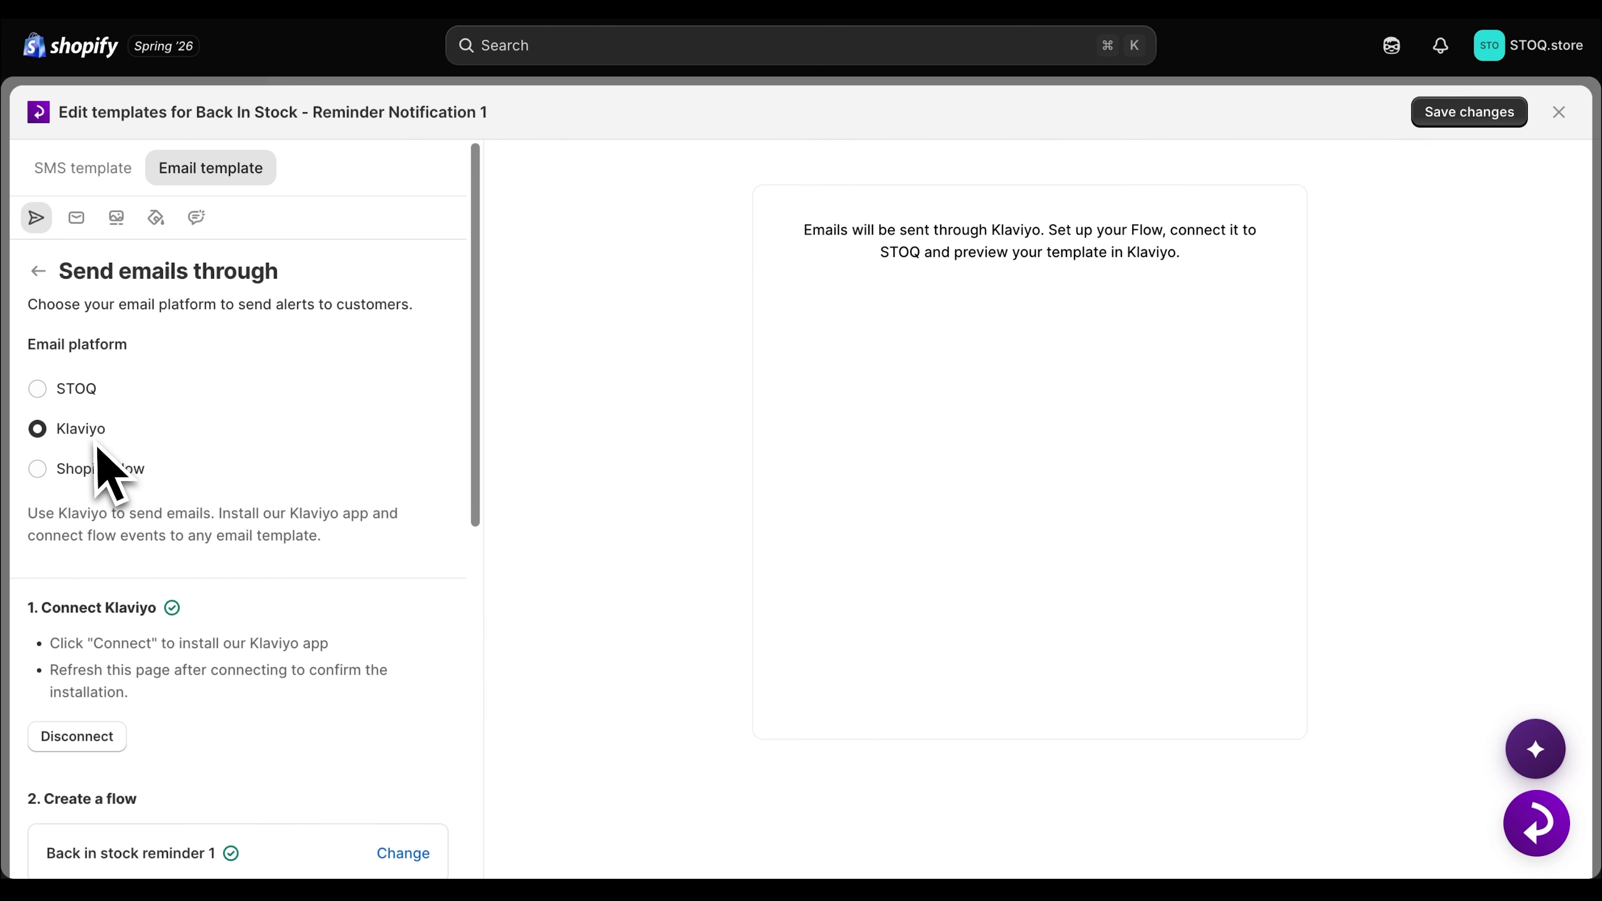
scroll(263, 588, down, 1)
scroll(262, 585, down, 5)
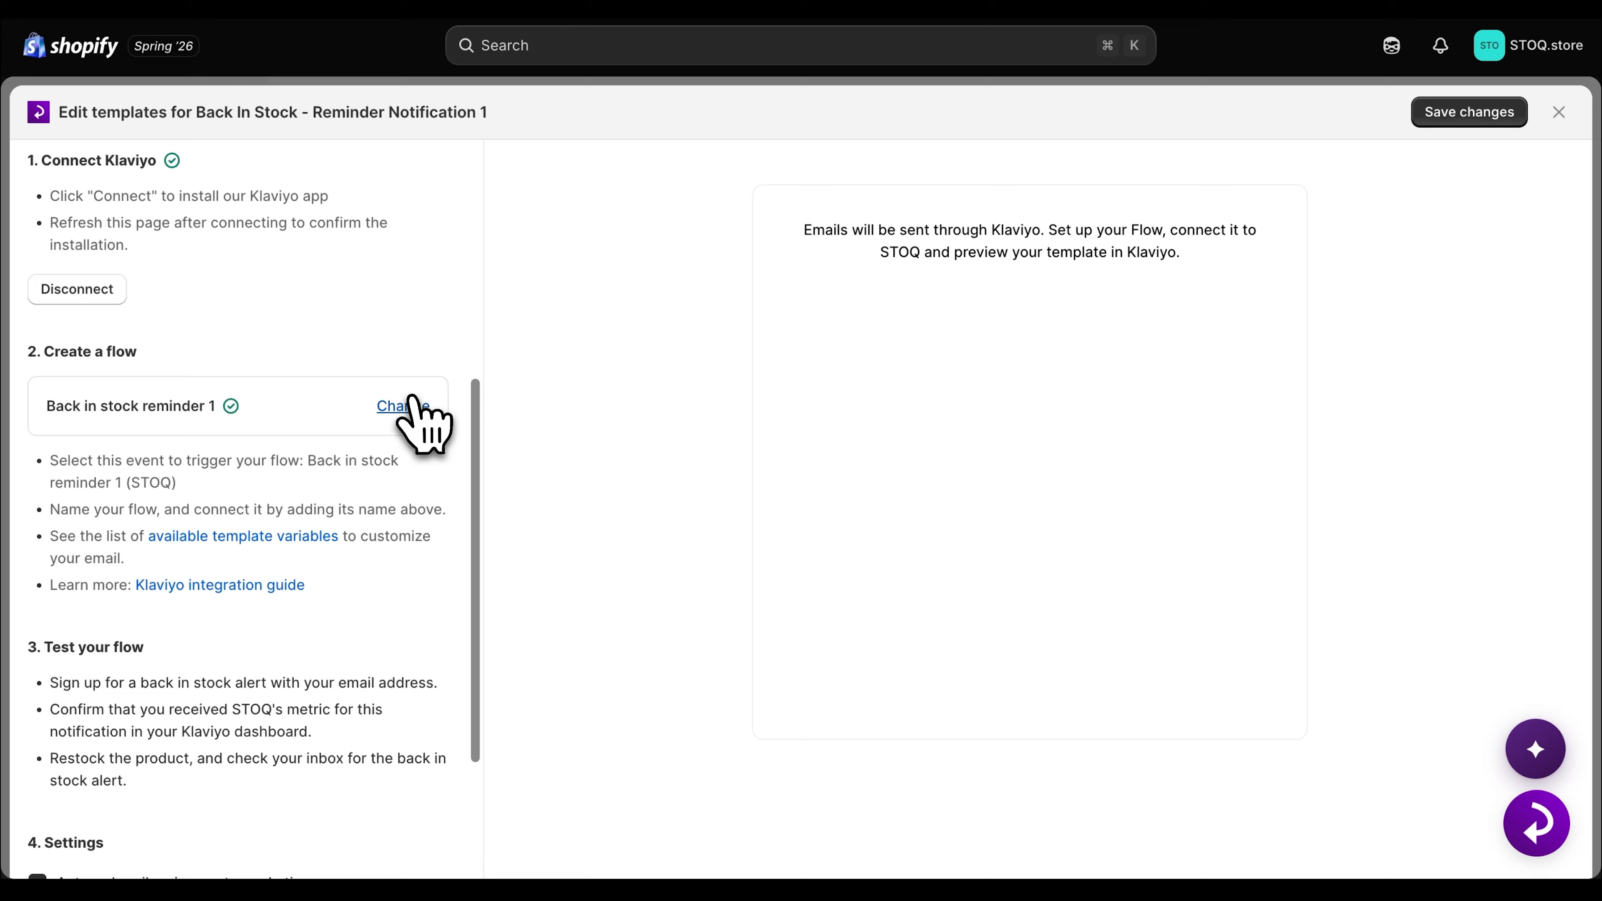
click(413, 407)
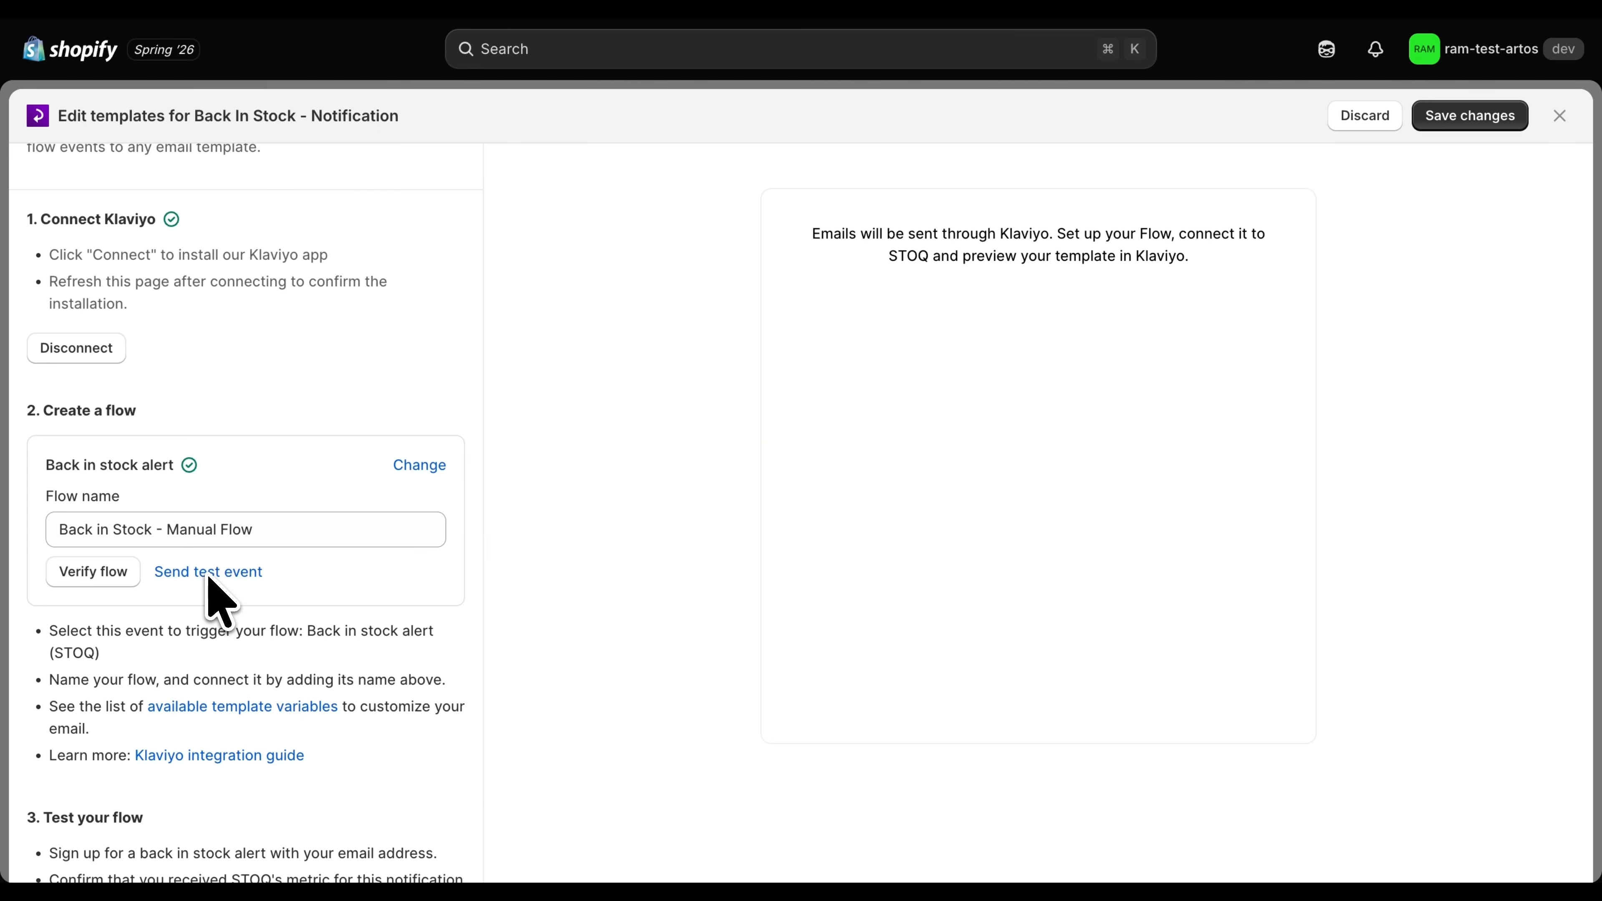
Send a test event for the back in stock alert and preview the manual flow in Klaviyo with the first sample profile.
click(179, 571)
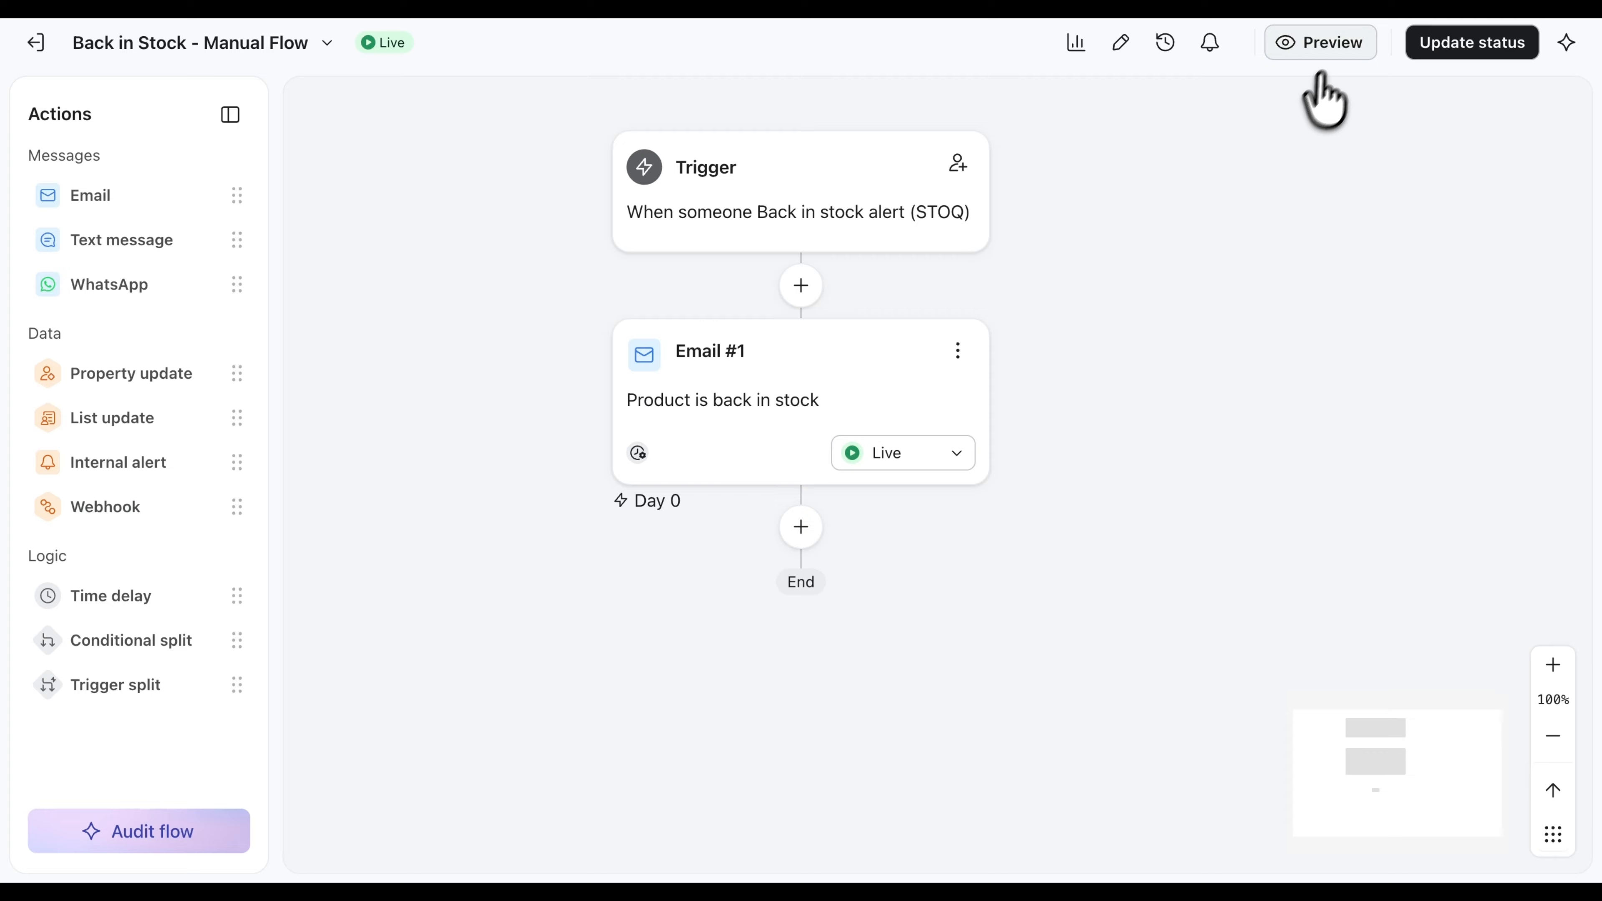
click(1332, 44)
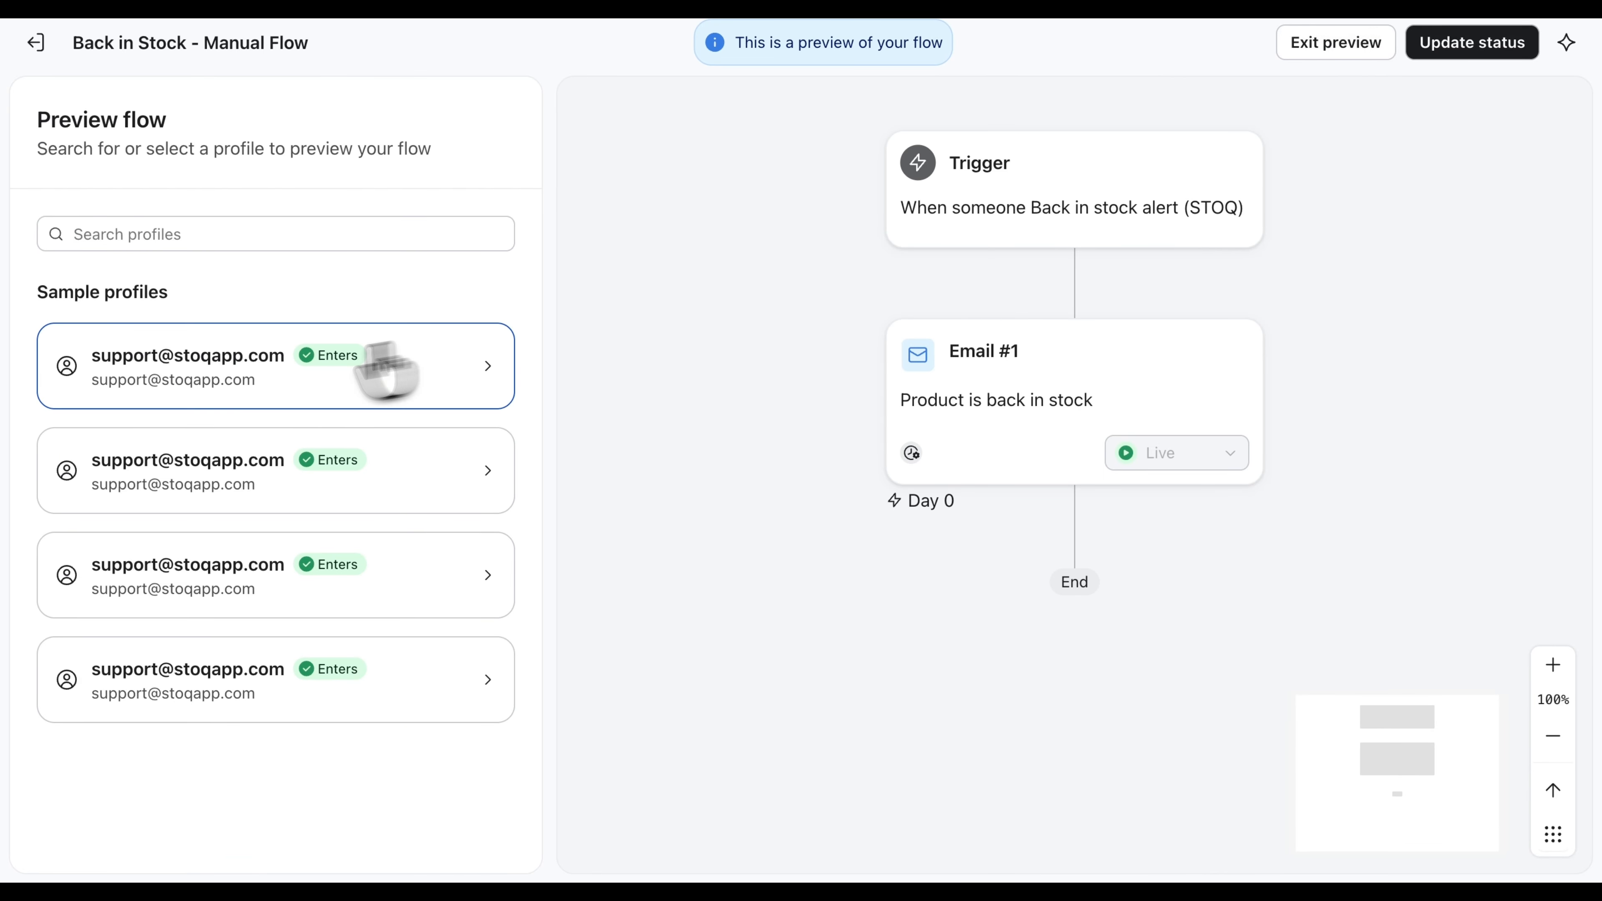
click(272, 379)
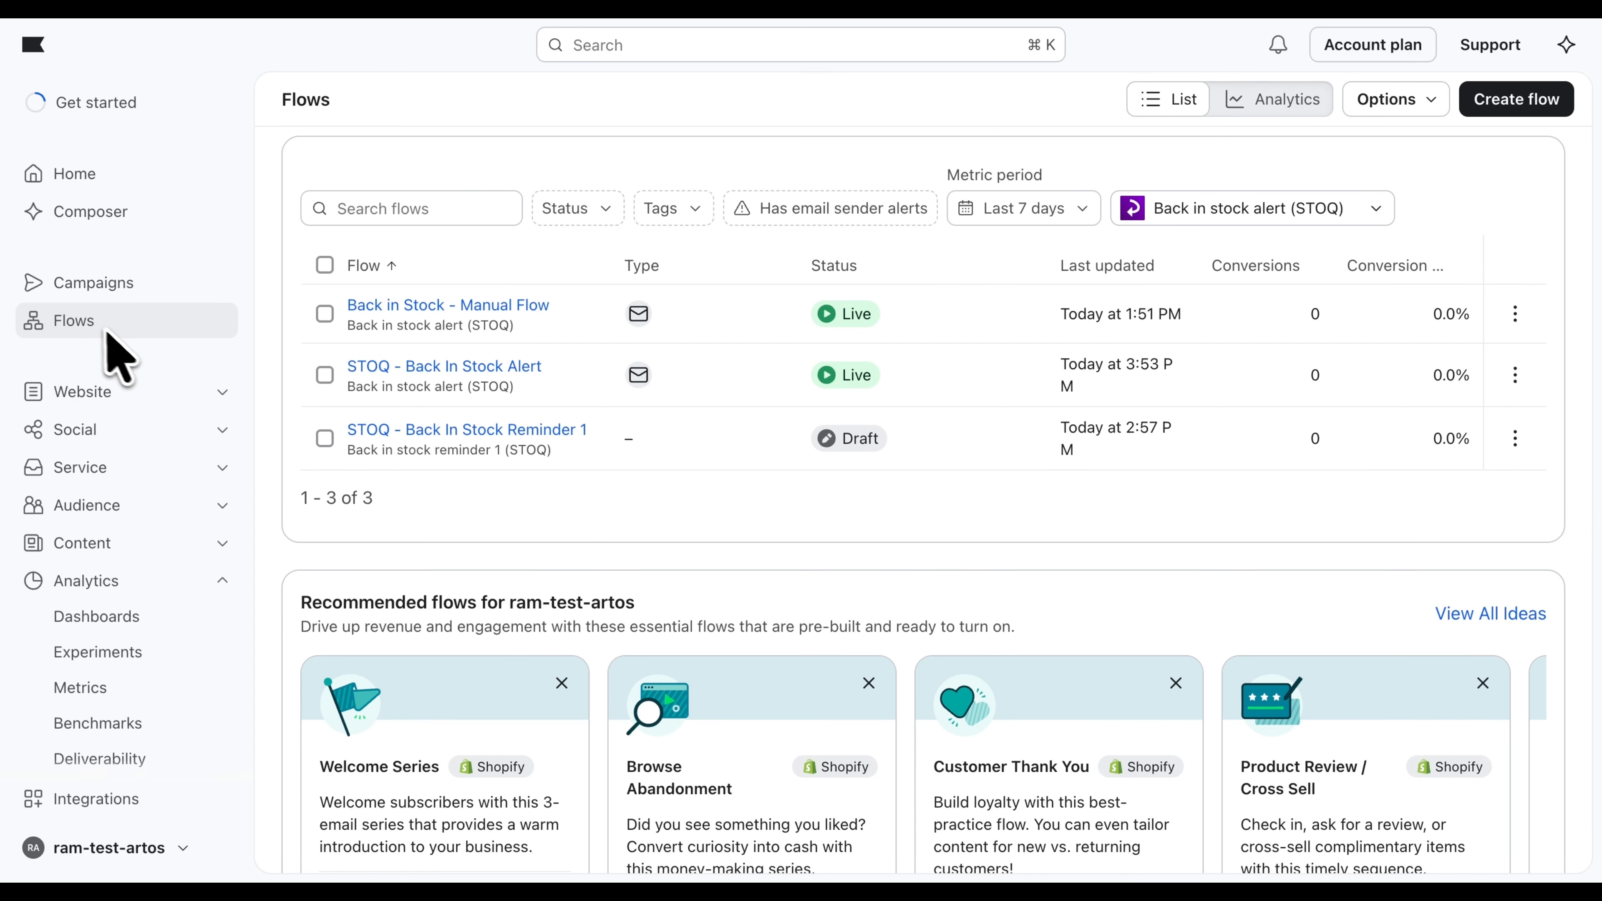
Open the "STOQ - Back In Stock Alert" flow and examine its email's subject line and sender details.
click(419, 372)
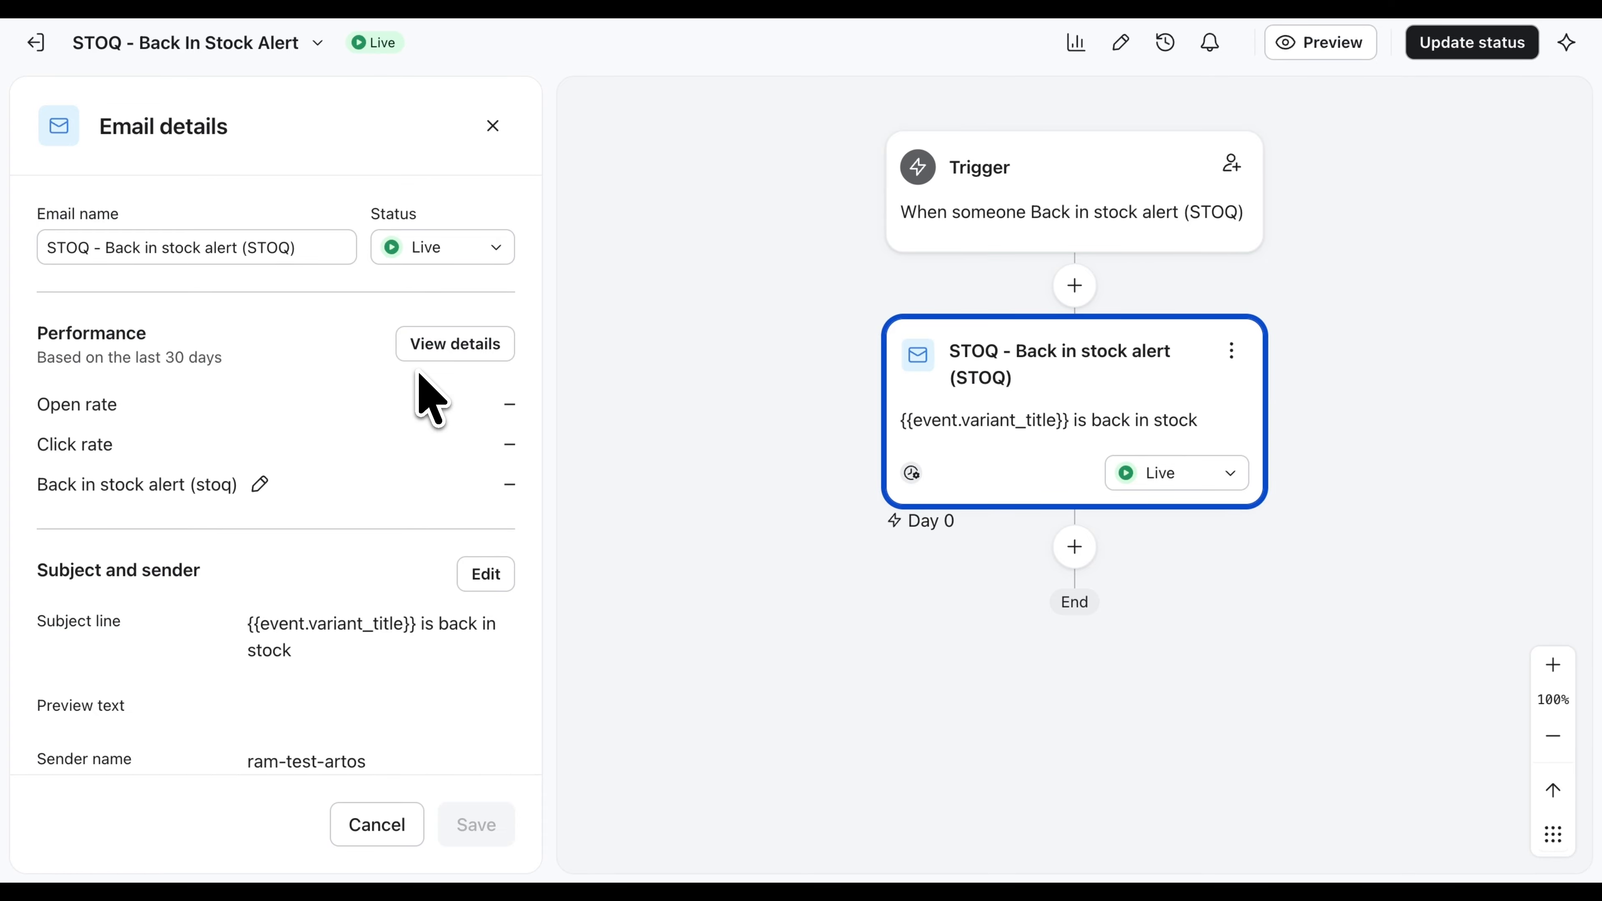
scroll(435, 442, down, 4)
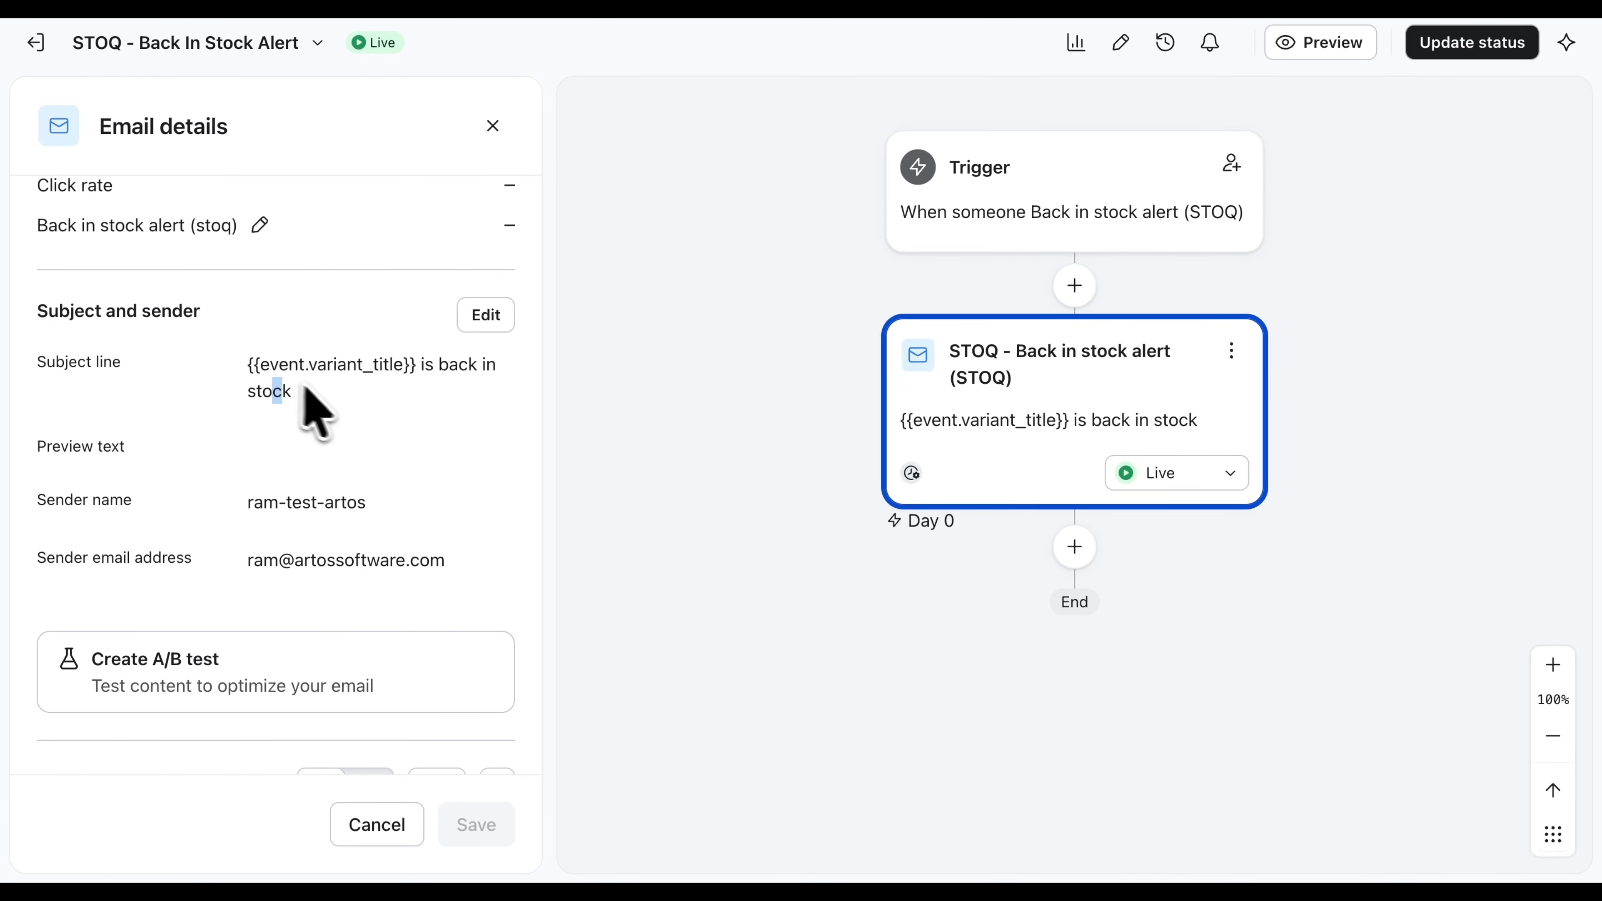
click(475, 323)
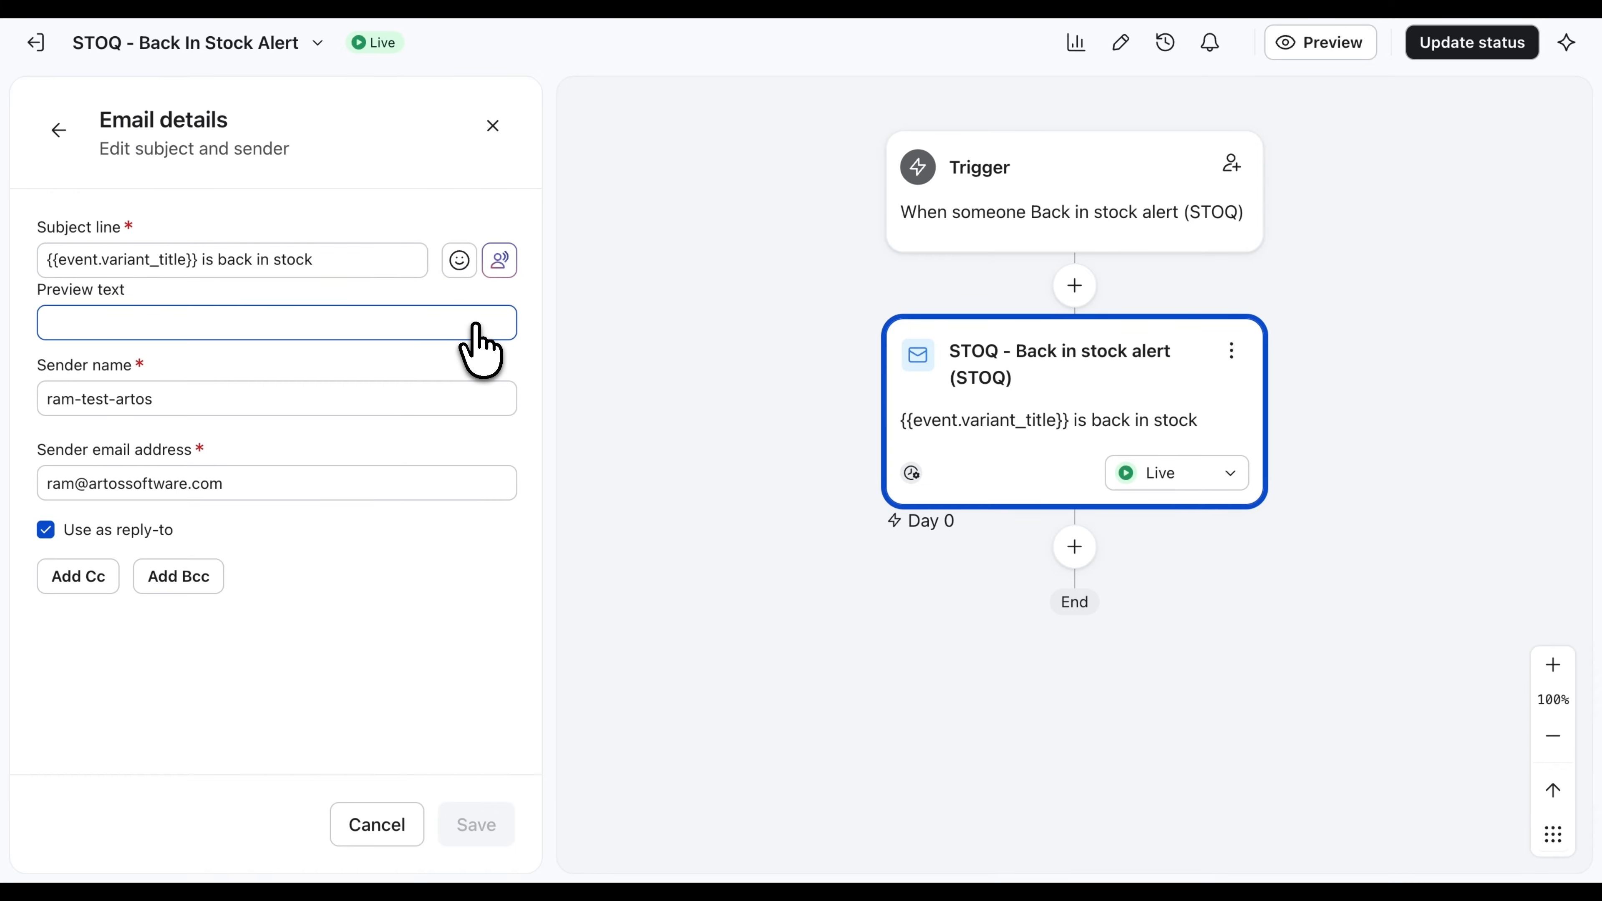
click(321, 260)
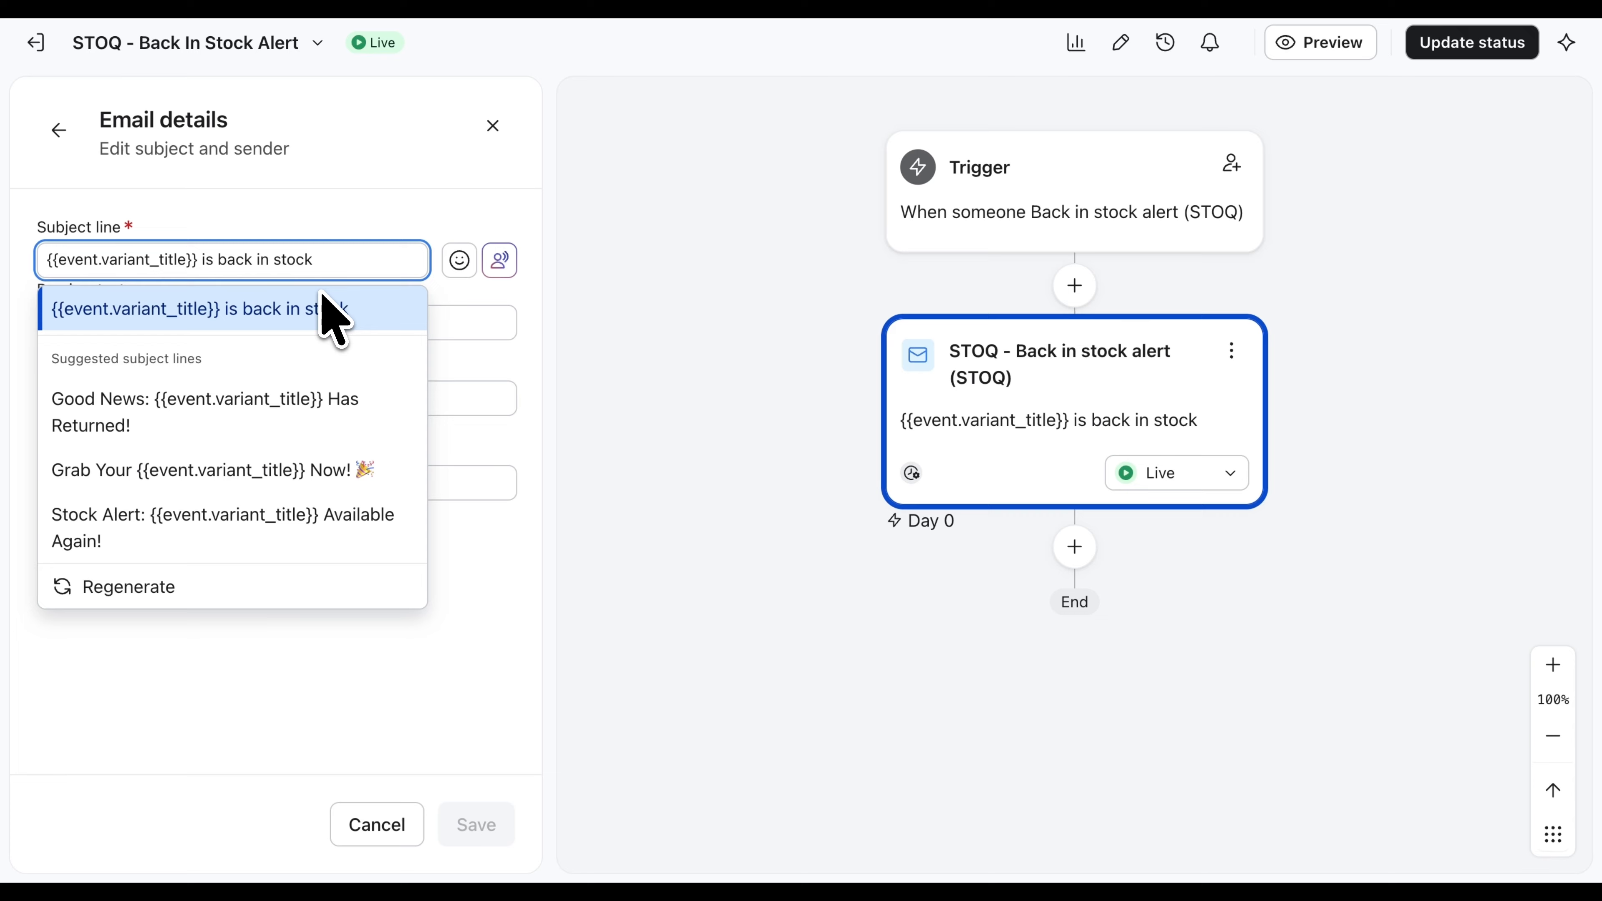
click(58, 130)
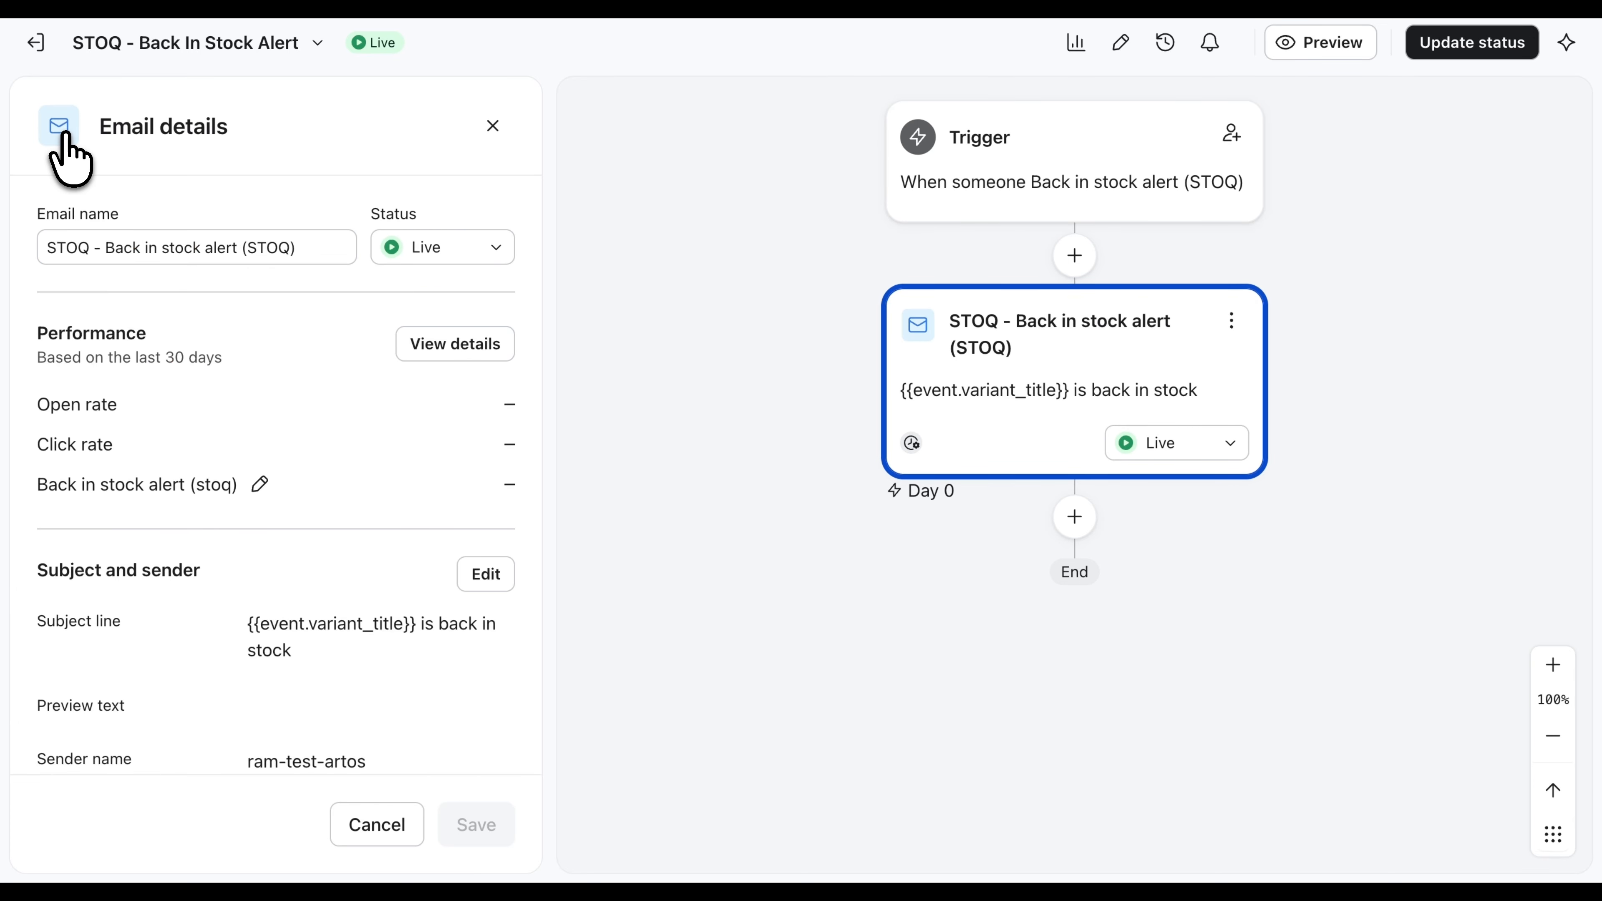
Open the alert email's template for editing and examine its content from the header to the footer.
scroll(330, 715, down, 8)
click(439, 529)
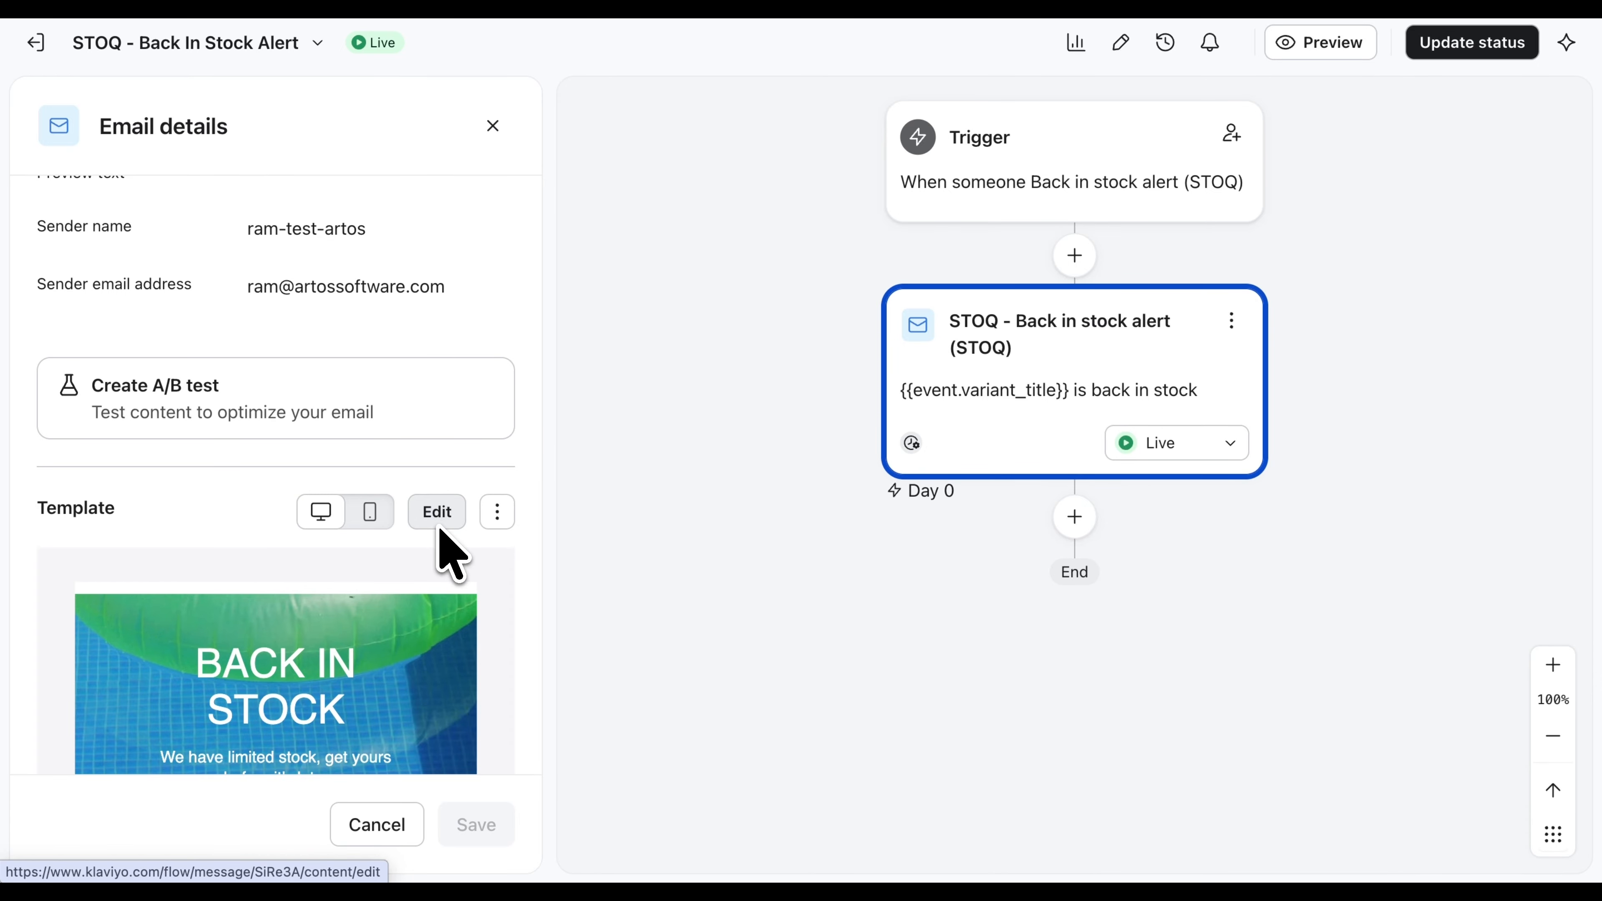
scroll(440, 530, down, 1)
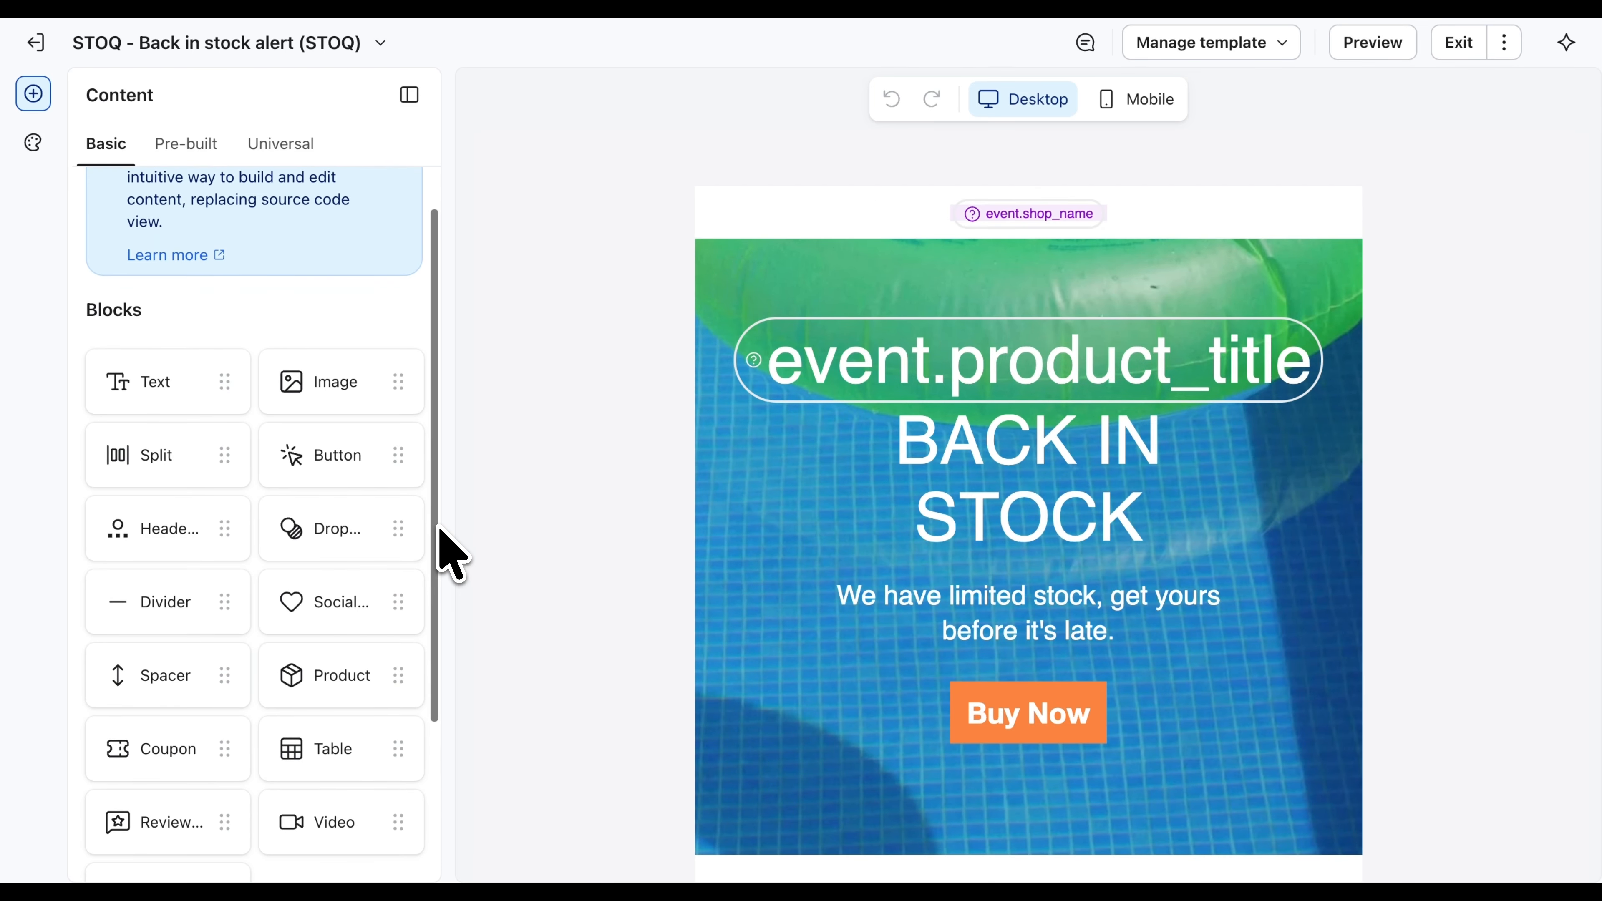
scroll(688, 549, down, 1)
scroll(699, 574, down, 5)
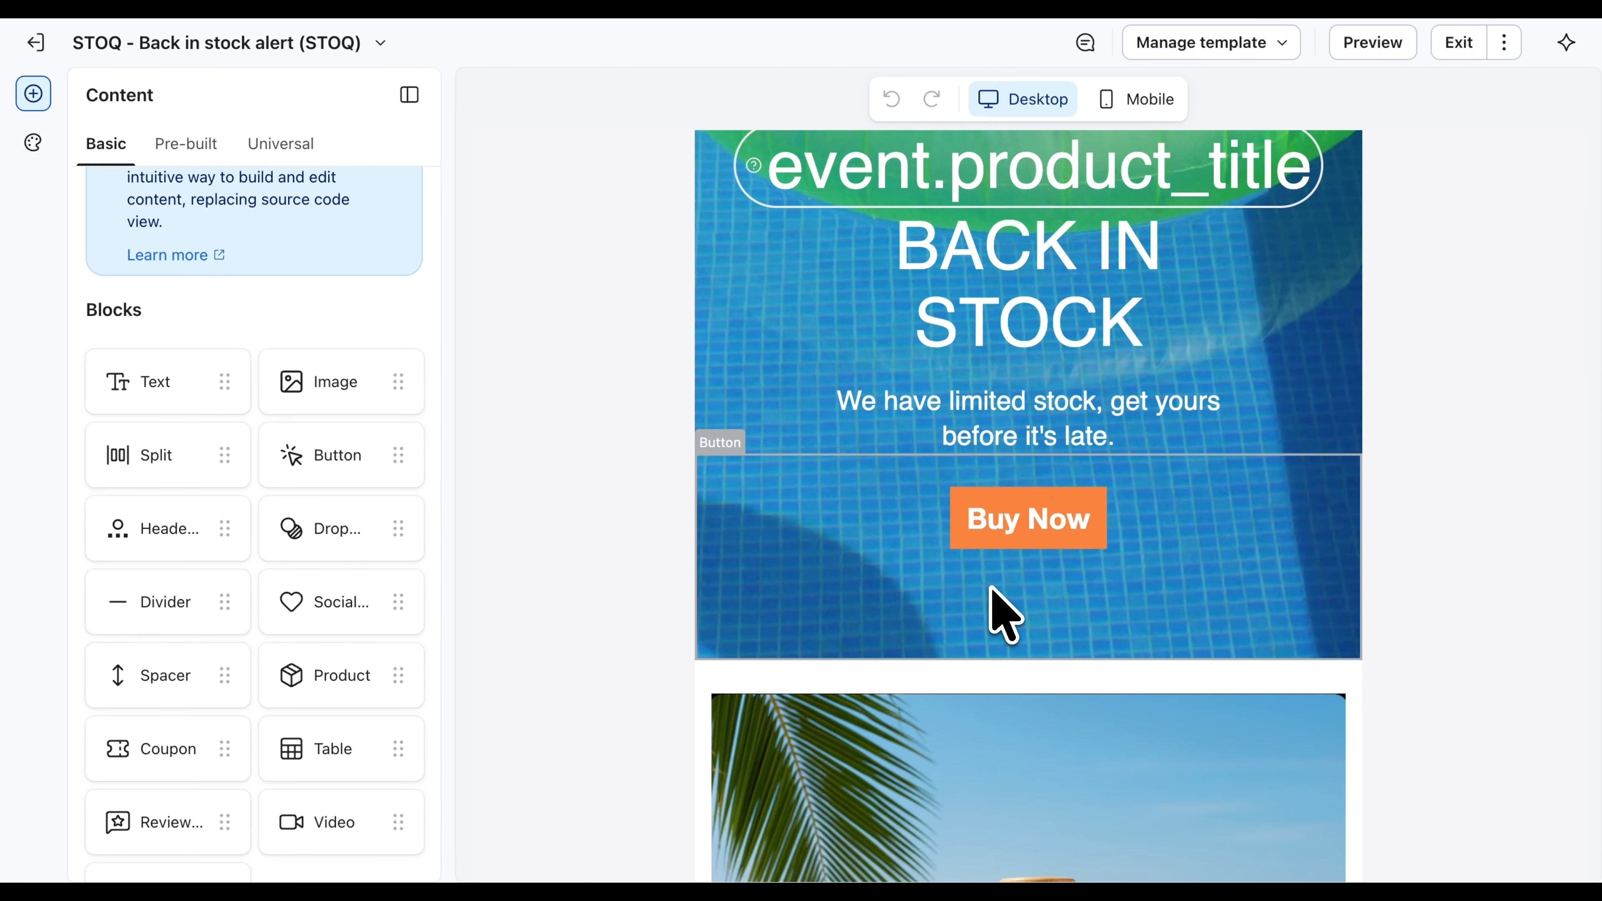
scroll(991, 588, down, 1)
scroll(992, 589, down, 20)
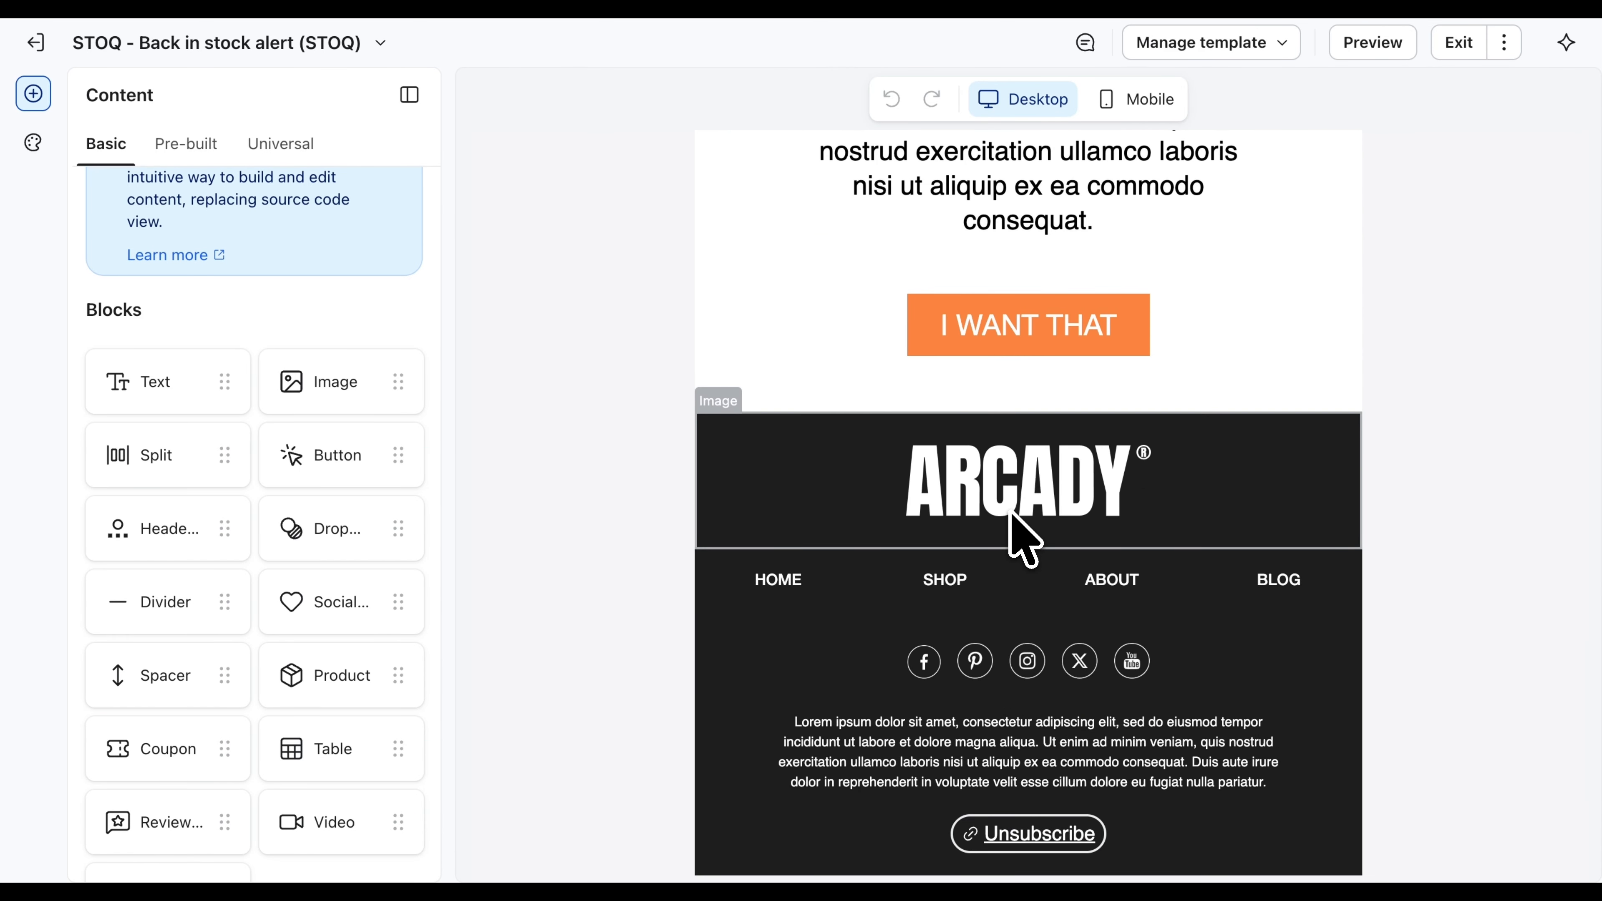
Change the Buy Now button's text to "Back in Stock - Grab Yours".
scroll(1012, 516, up, 20)
click(1059, 482)
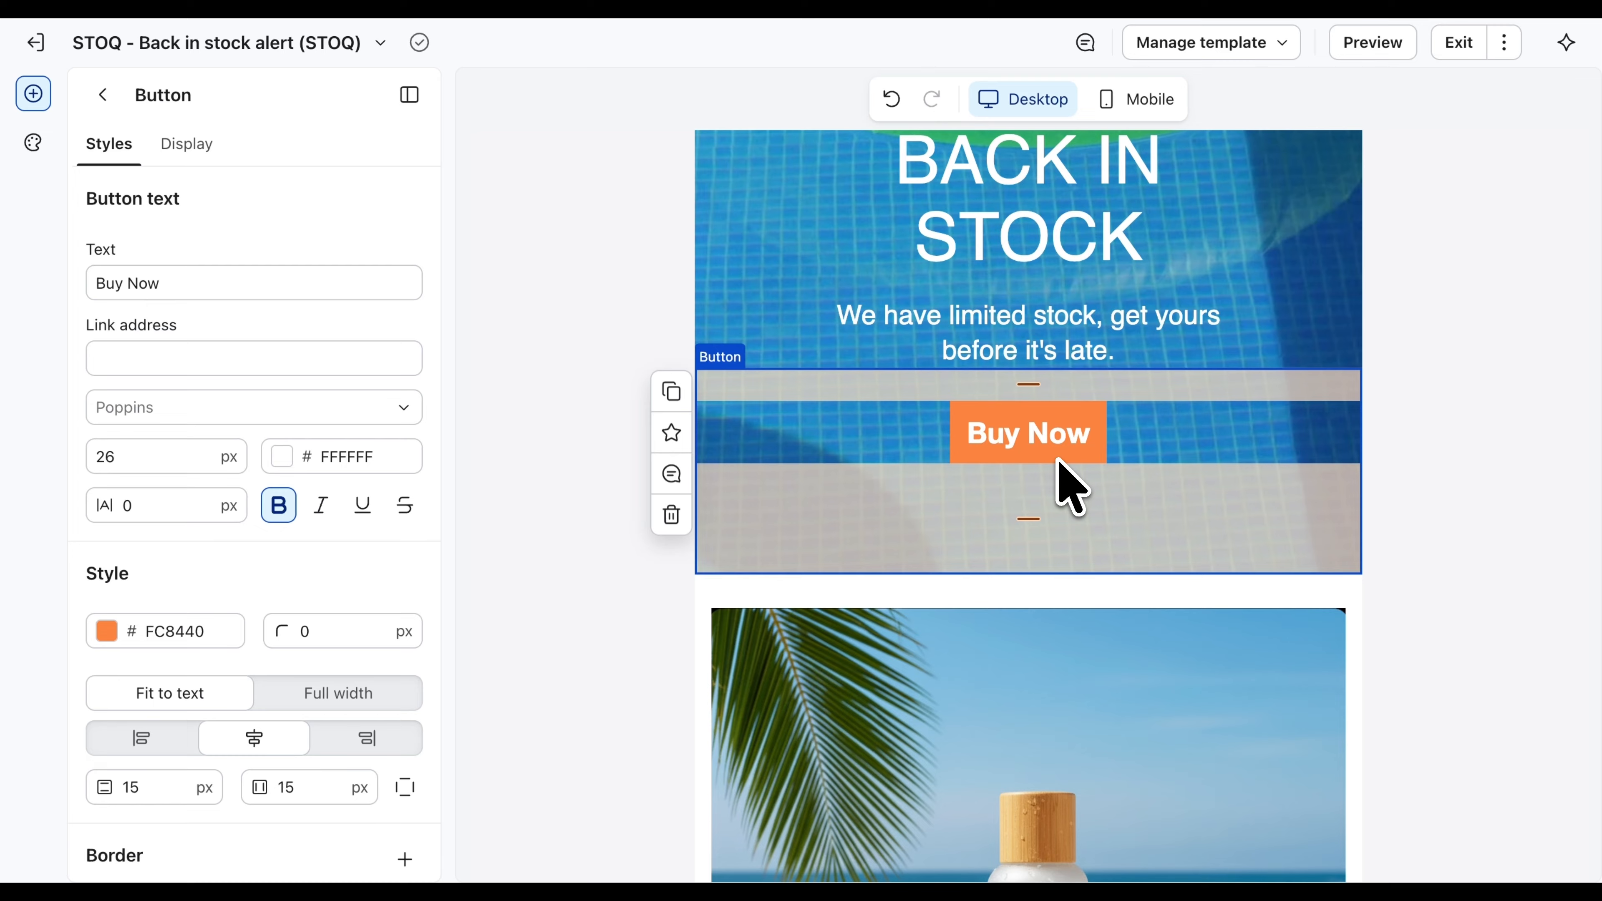
click(178, 279)
triple_click(181, 284)
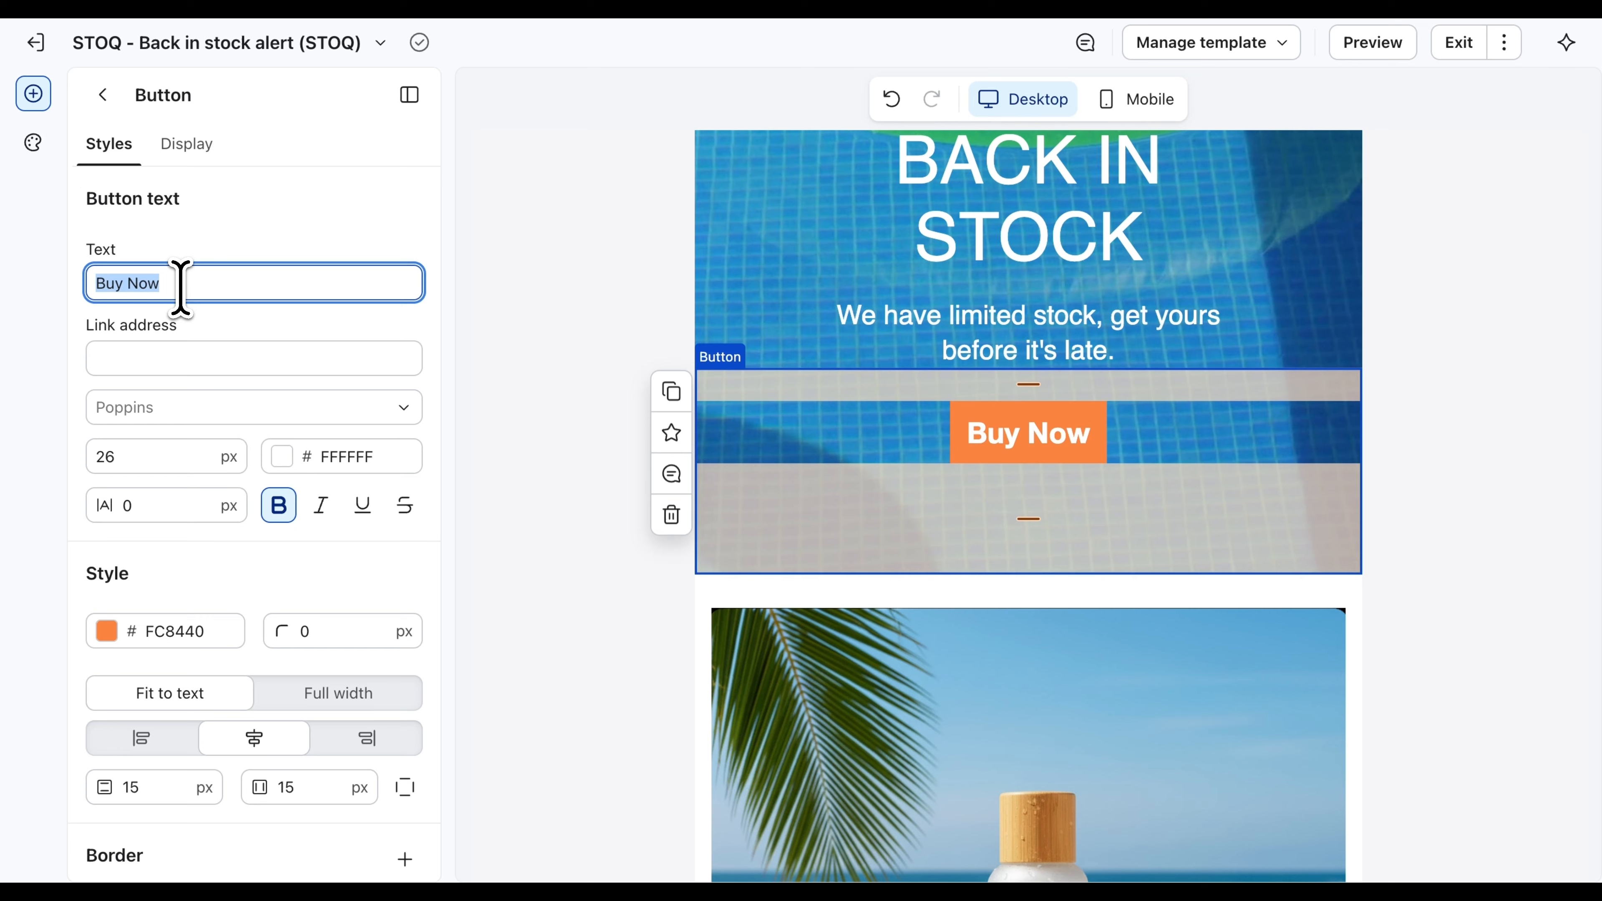
text(Back in Stock - Gra)
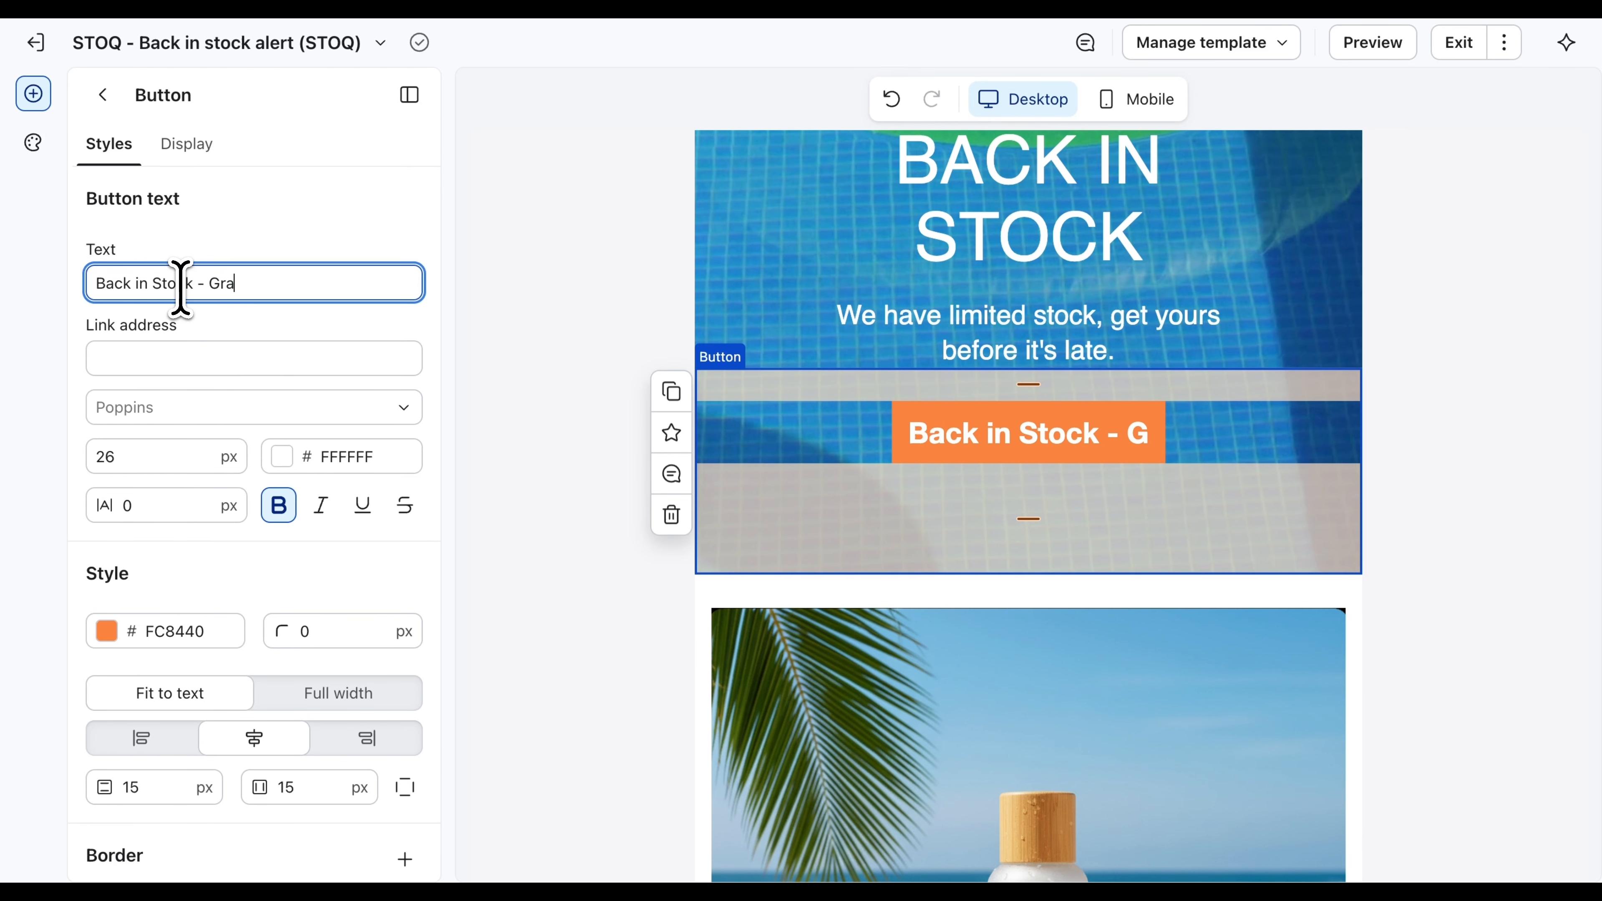
text(b Yours)
click(189, 320)
click(979, 503)
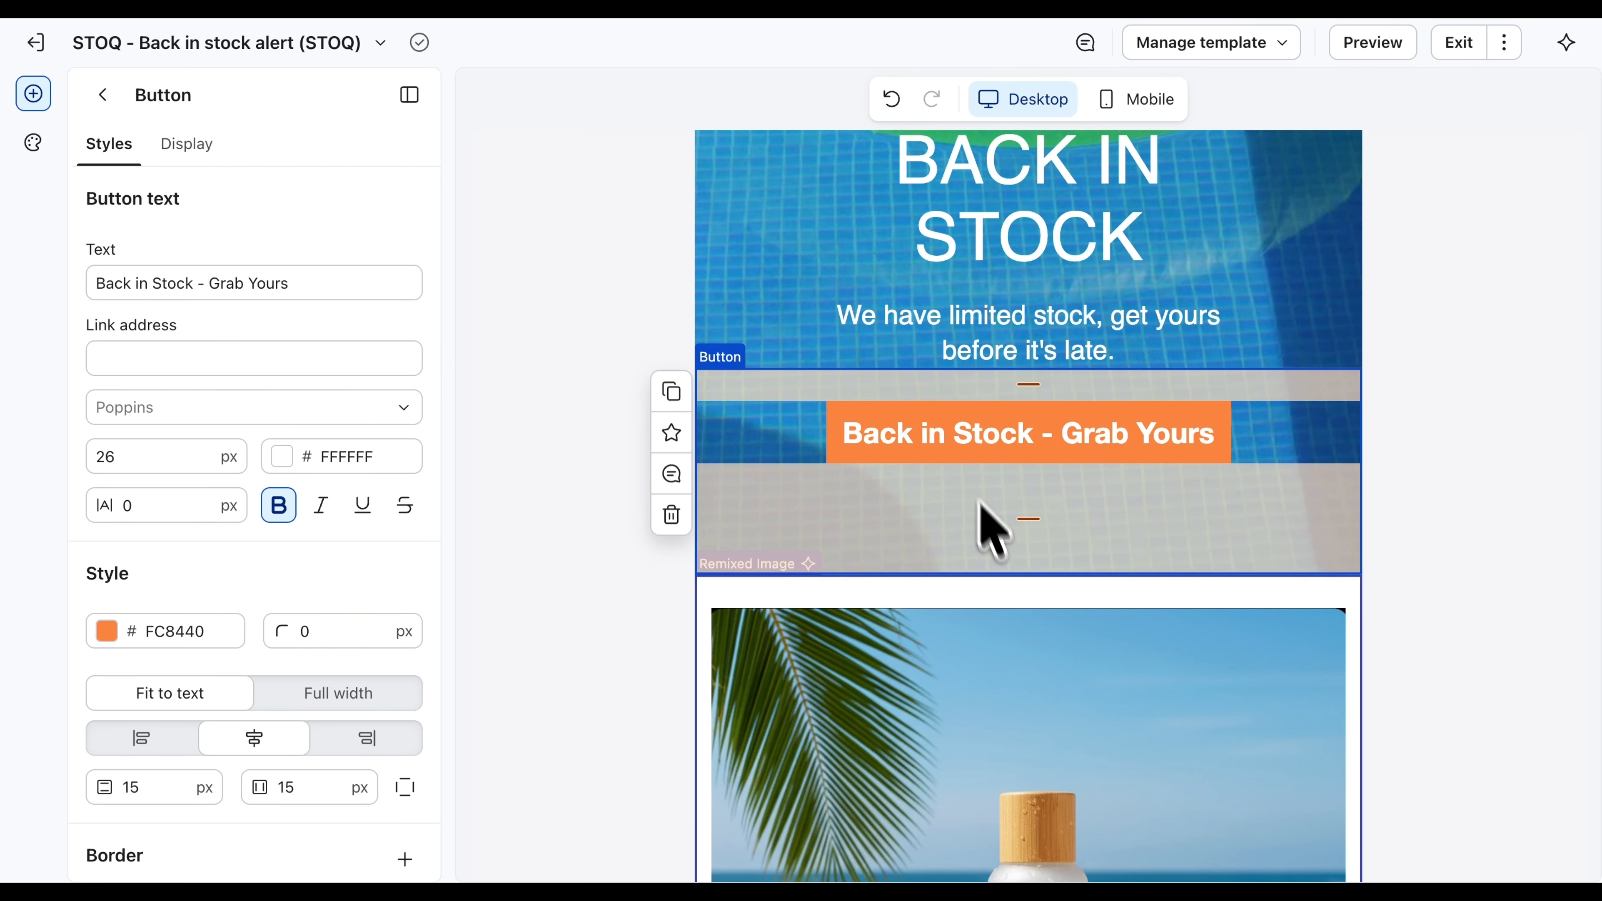
click(636, 630)
Change the text of the "I WANT THAT" button above the footer to "Get it before it sells out again".
scroll(1191, 465, down, 15)
click(1052, 625)
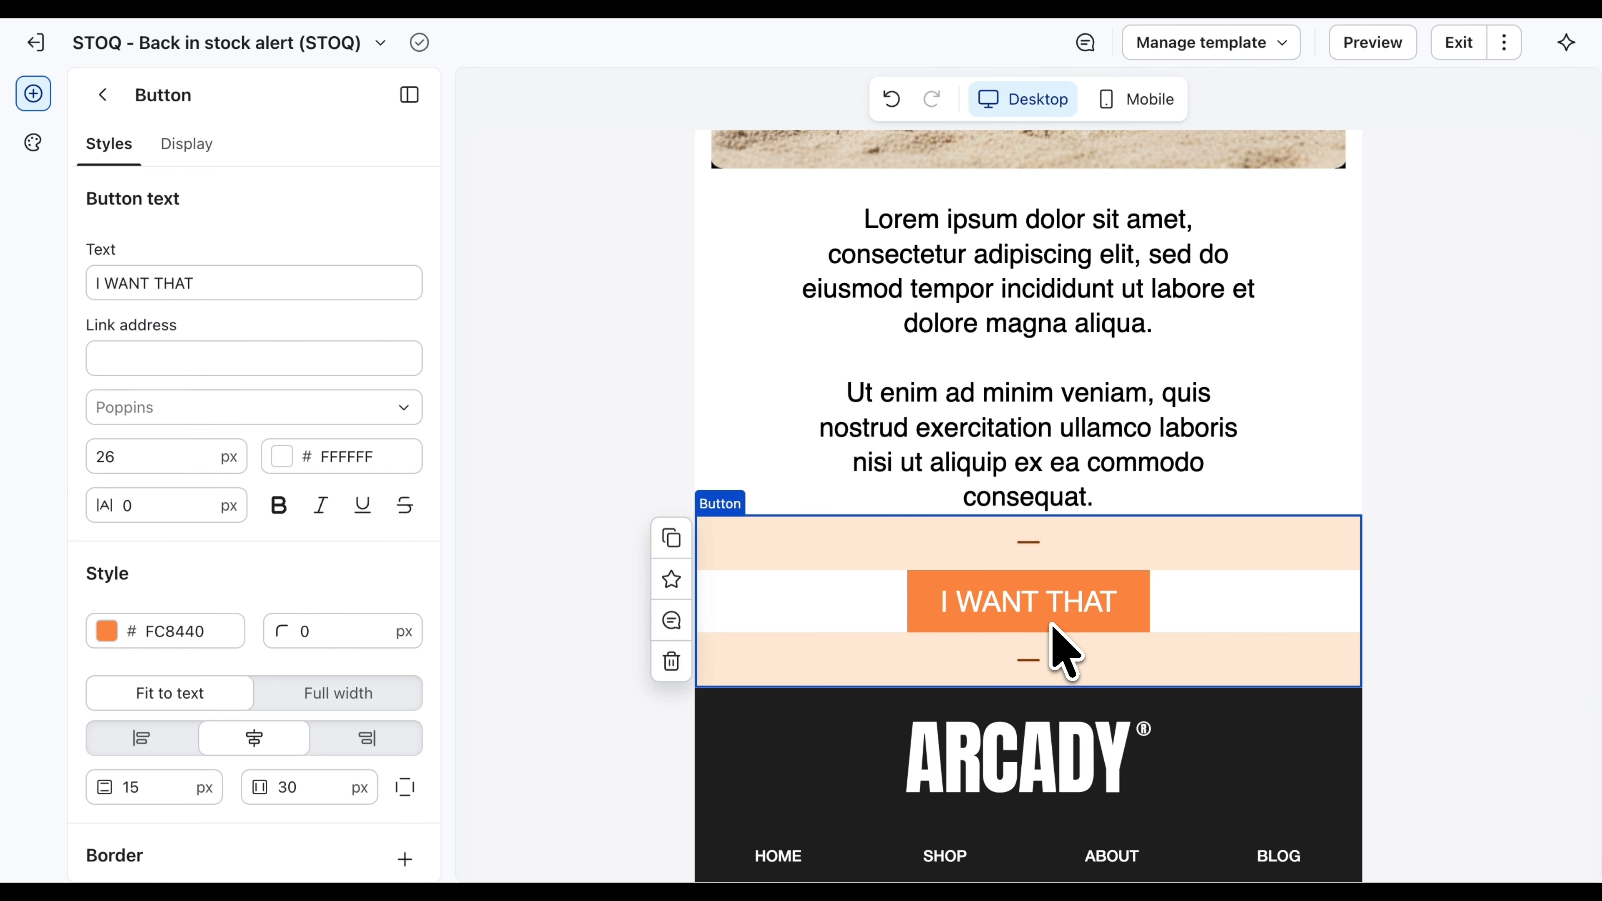
triple_click(229, 283)
text(Get it before it sells out again)
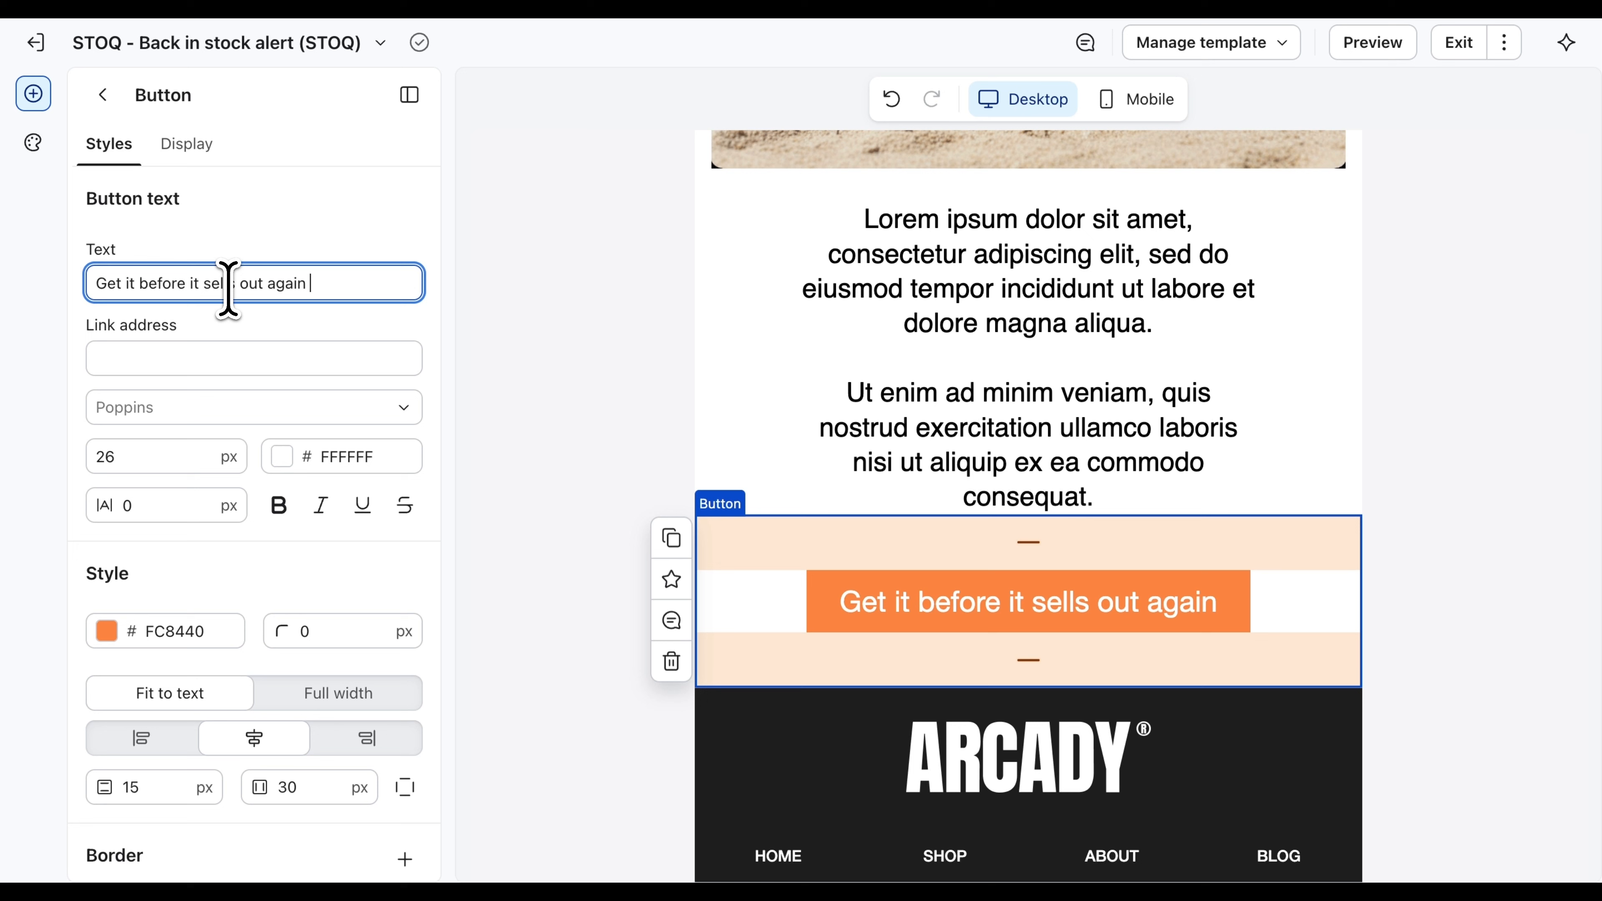
key(BackSpace)
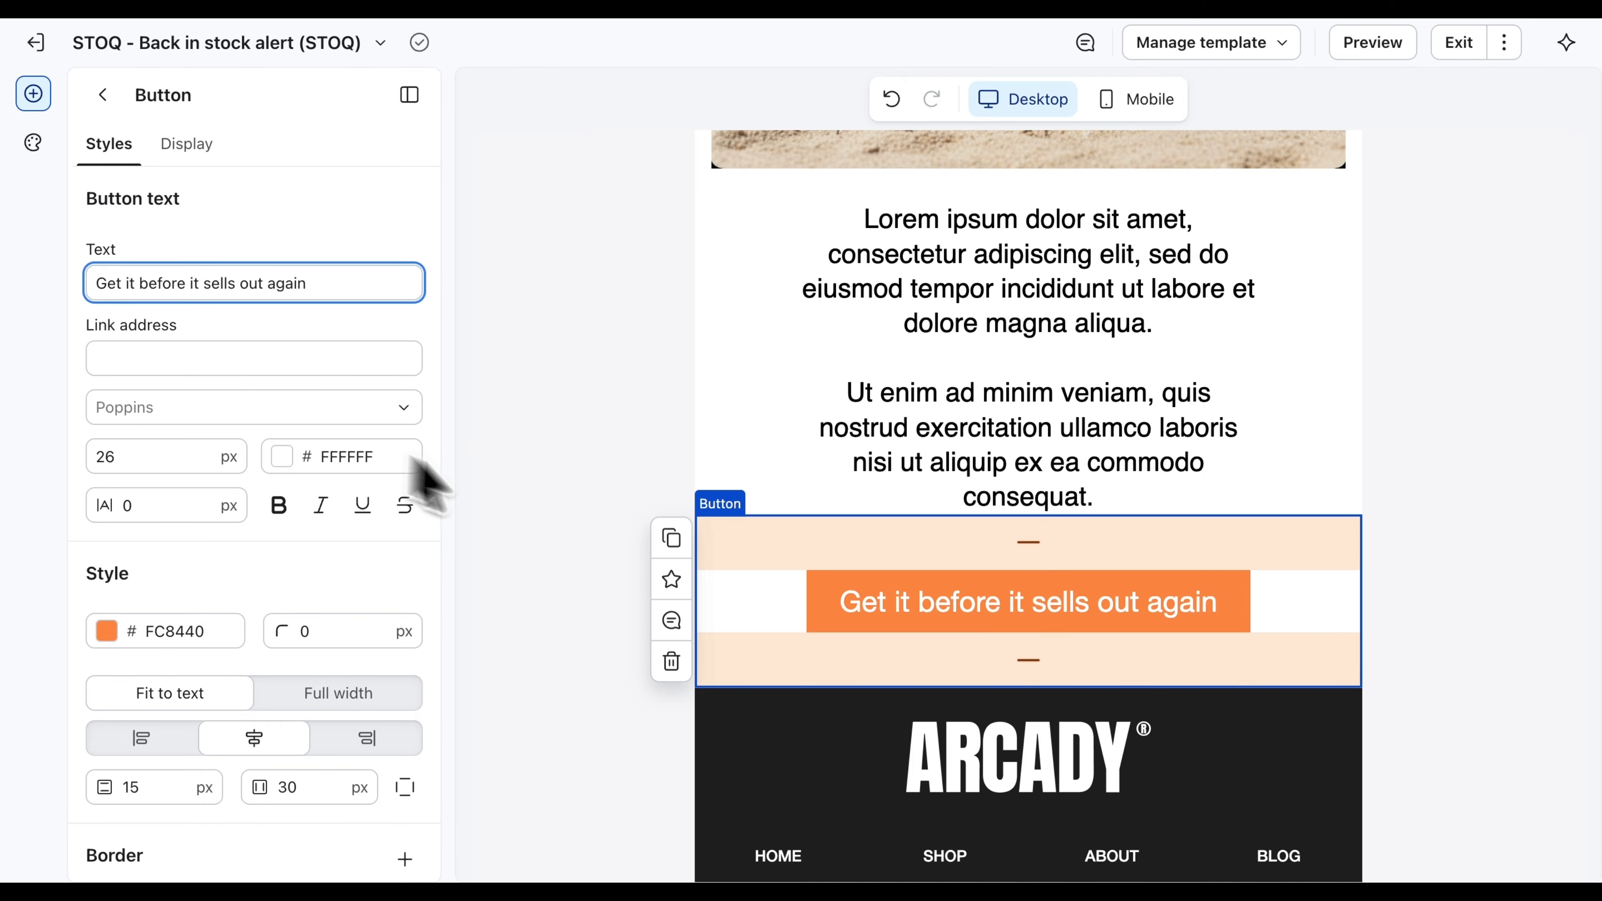
Review the edited alert email, then save it as a template named "STOQ - Back in stock alert (STOQ)".
click(561, 502)
scroll(741, 742, down, 8)
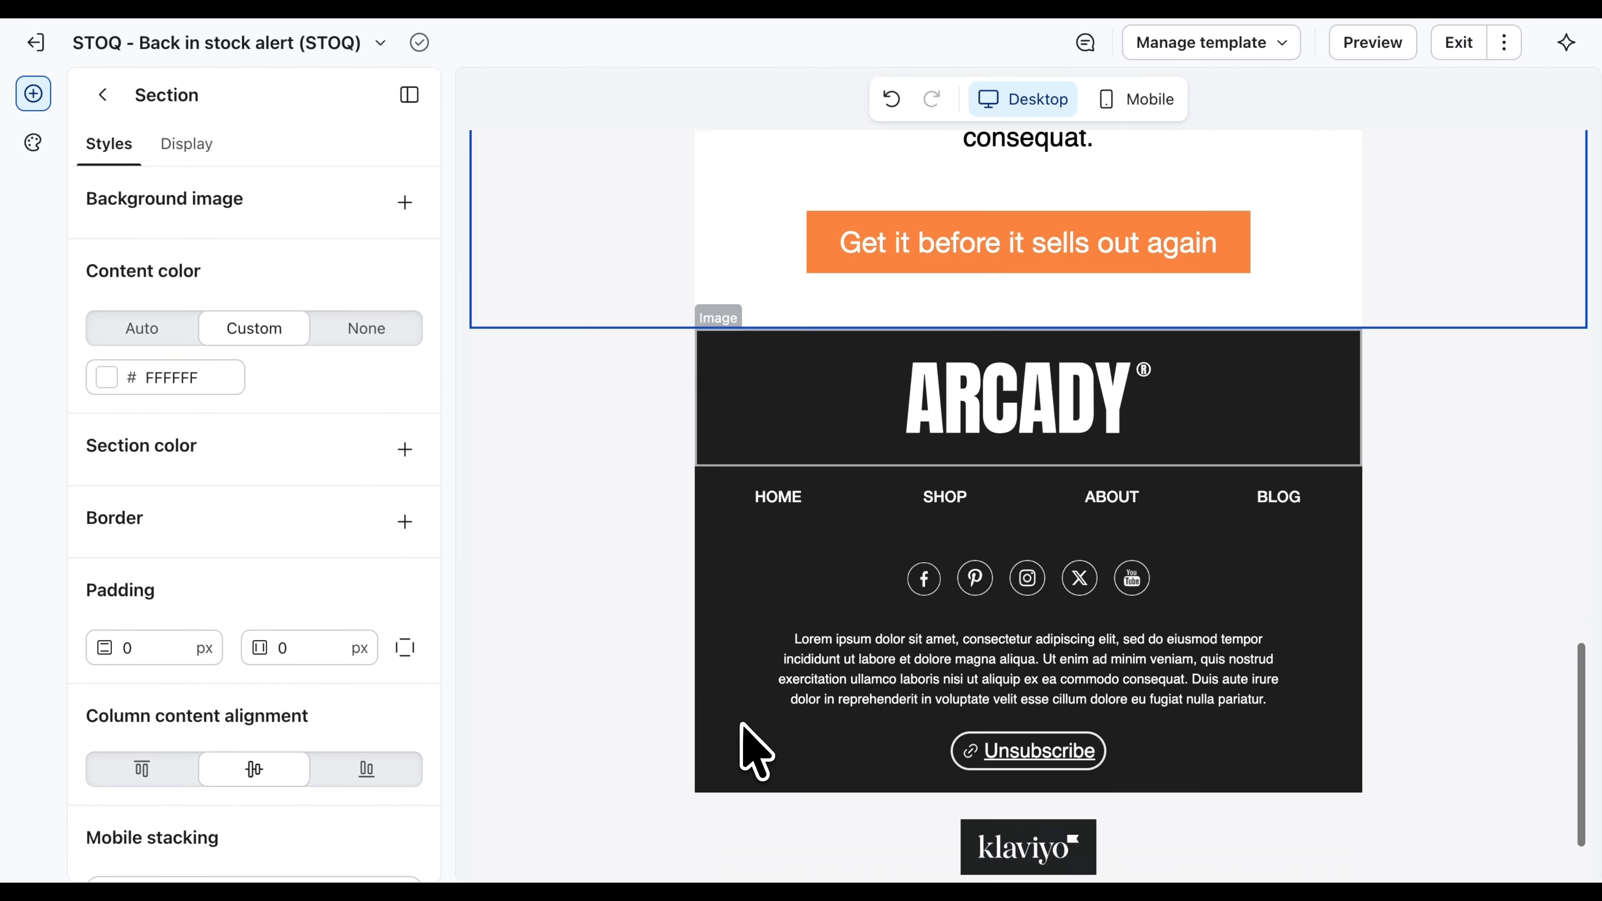
scroll(741, 741, up, 20)
scroll(742, 726, up, 10)
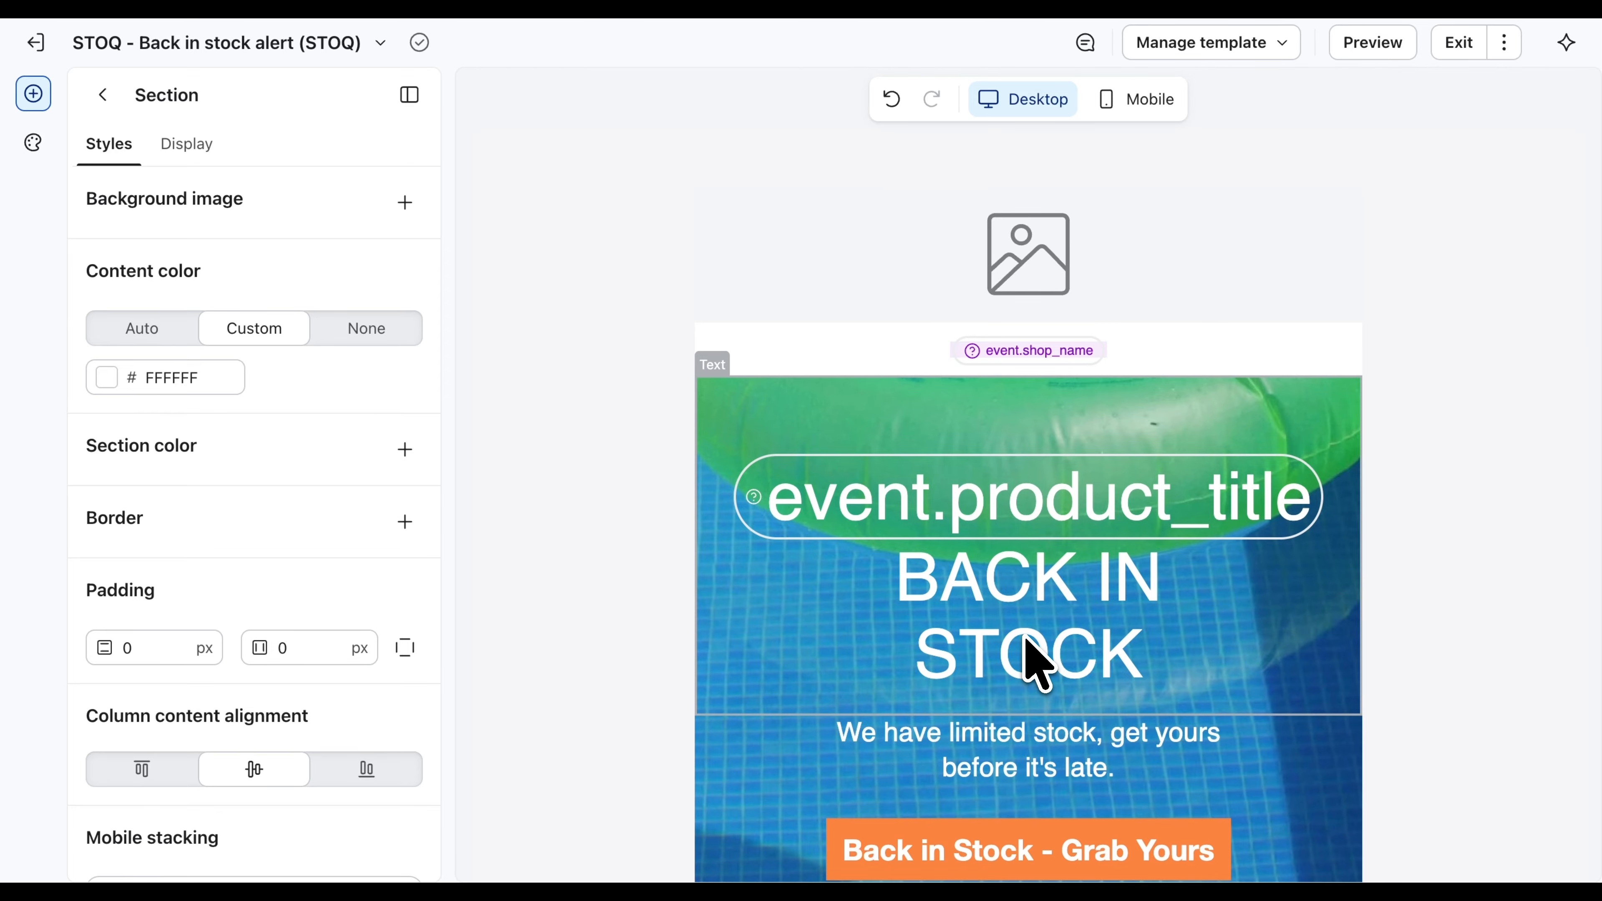
scroll(1034, 660, down, 5)
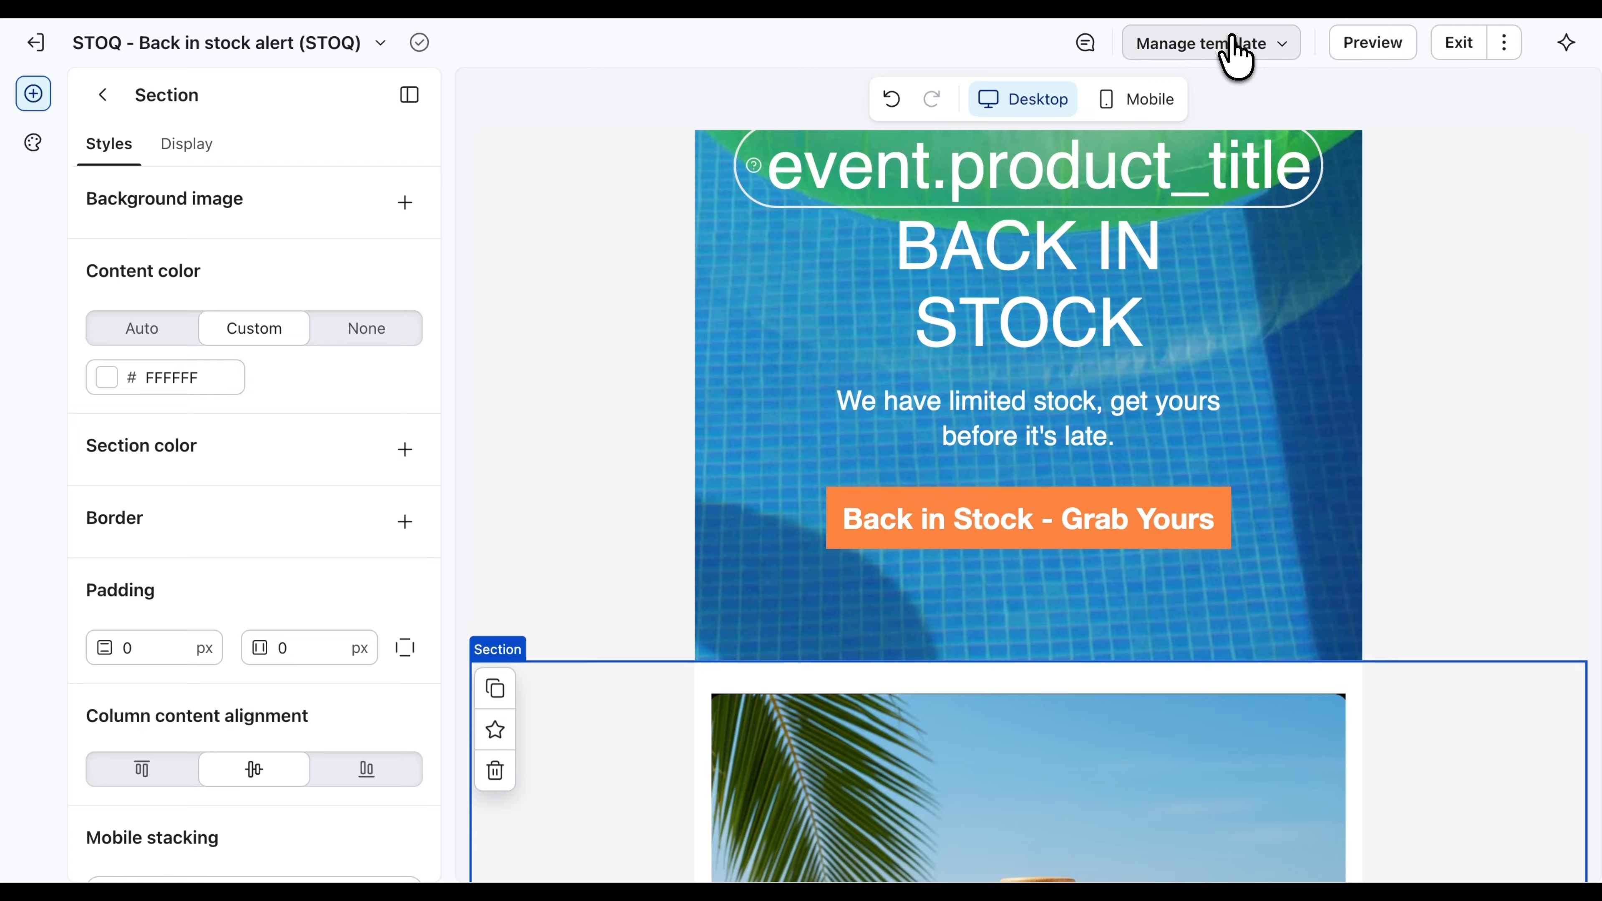
click(1235, 54)
click(1168, 88)
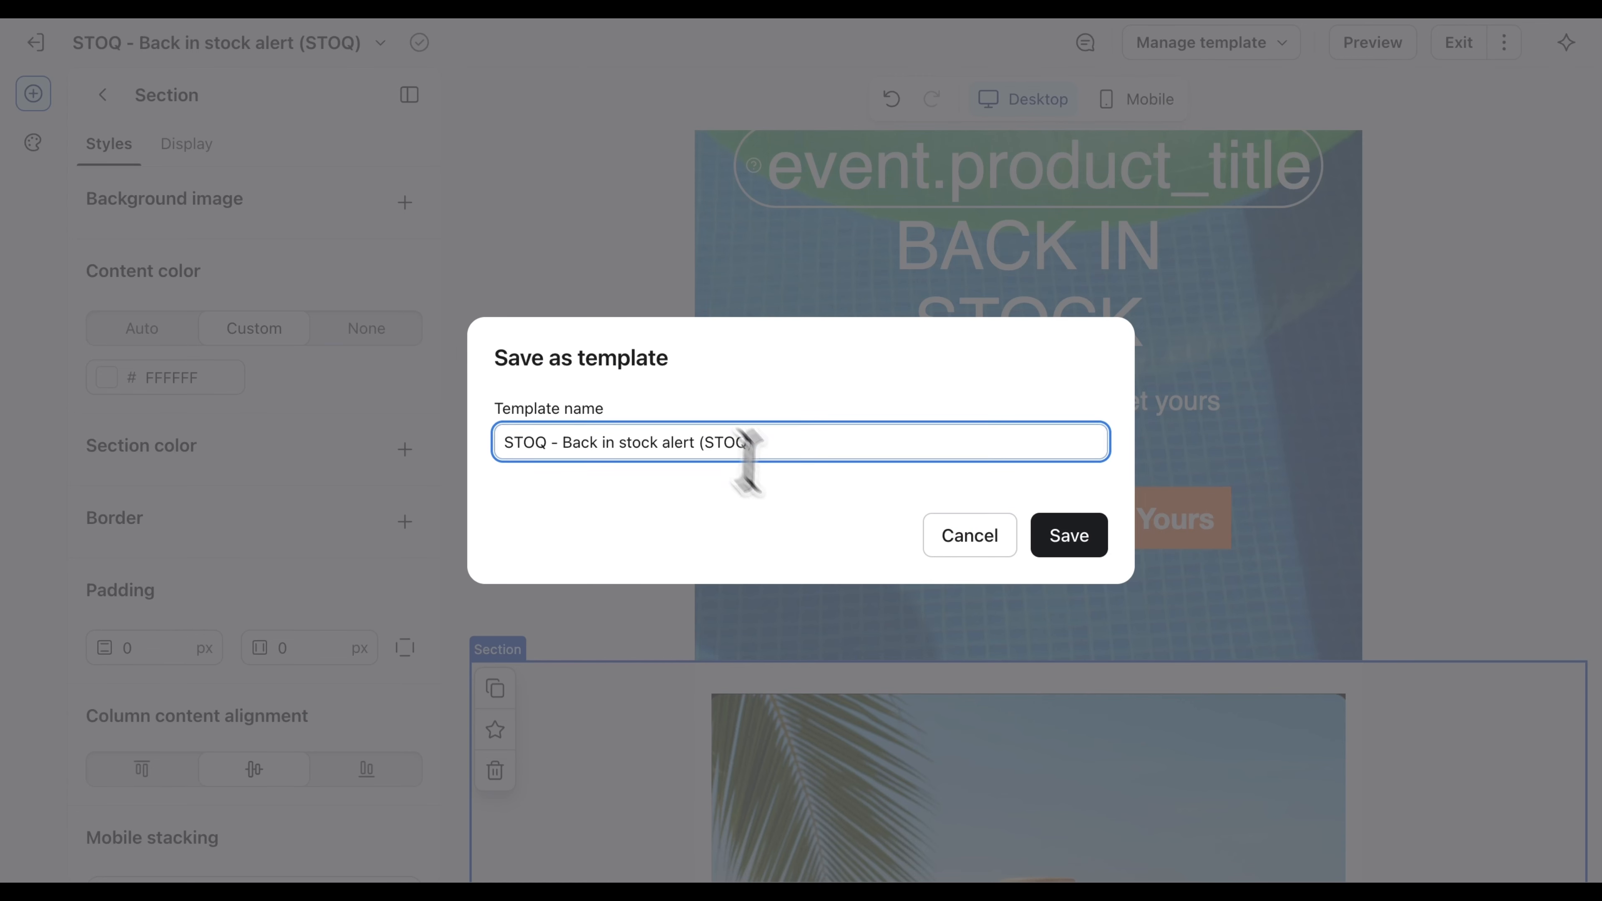
click(1071, 533)
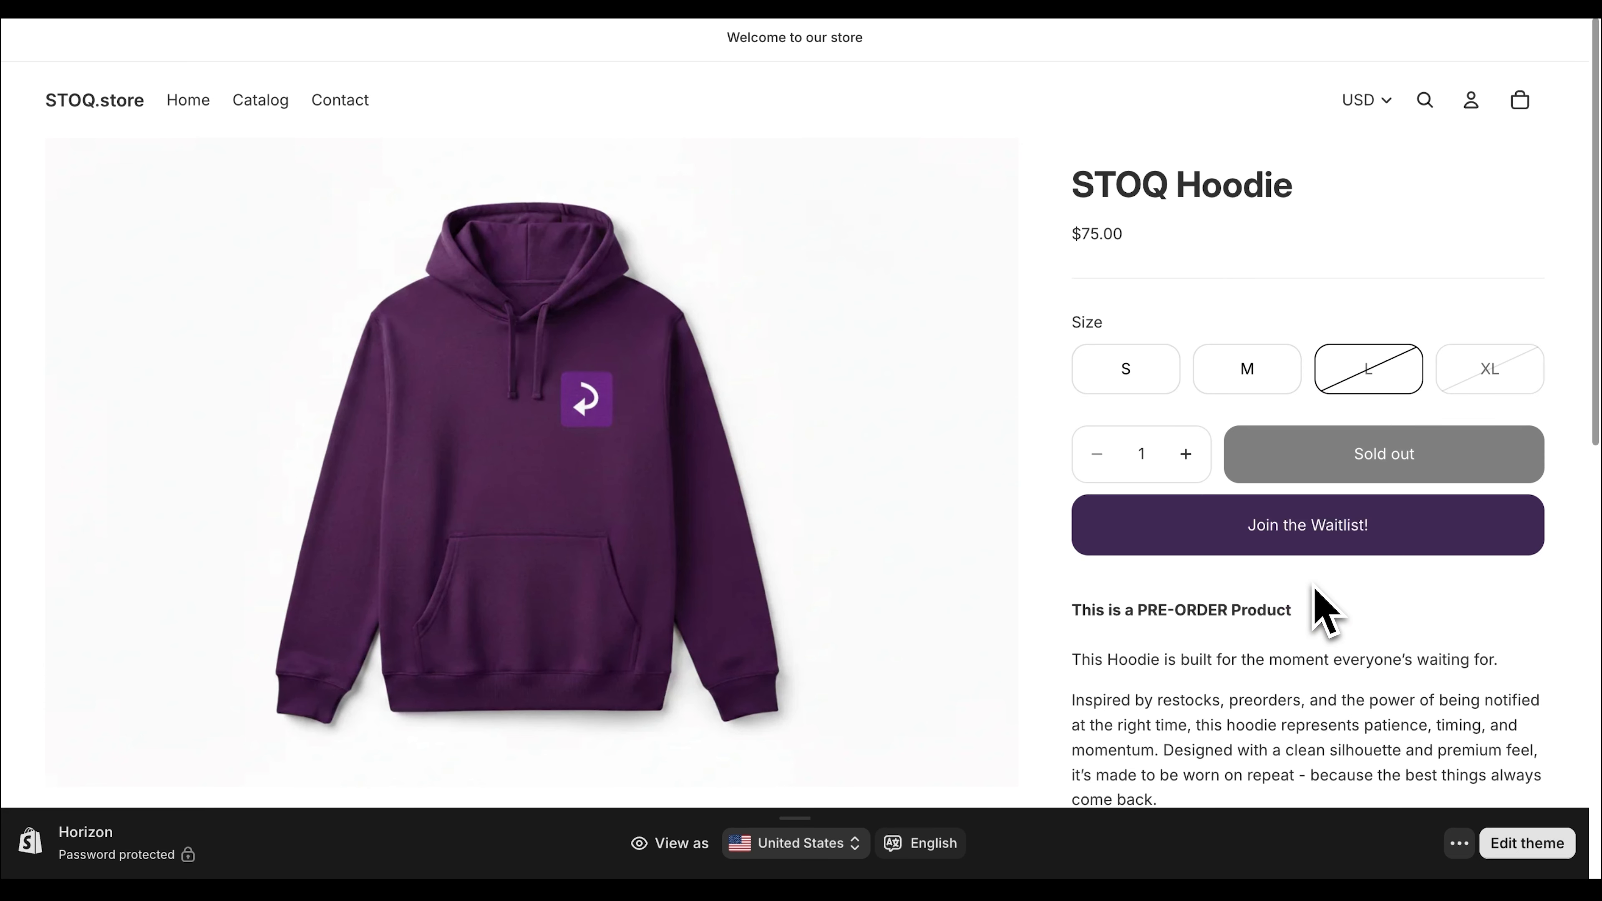
Join the waitlist for the STOQ Hoodie in size L, and check the current waitlist in Stoq's back in stock reports in Shopify.
click(1317, 544)
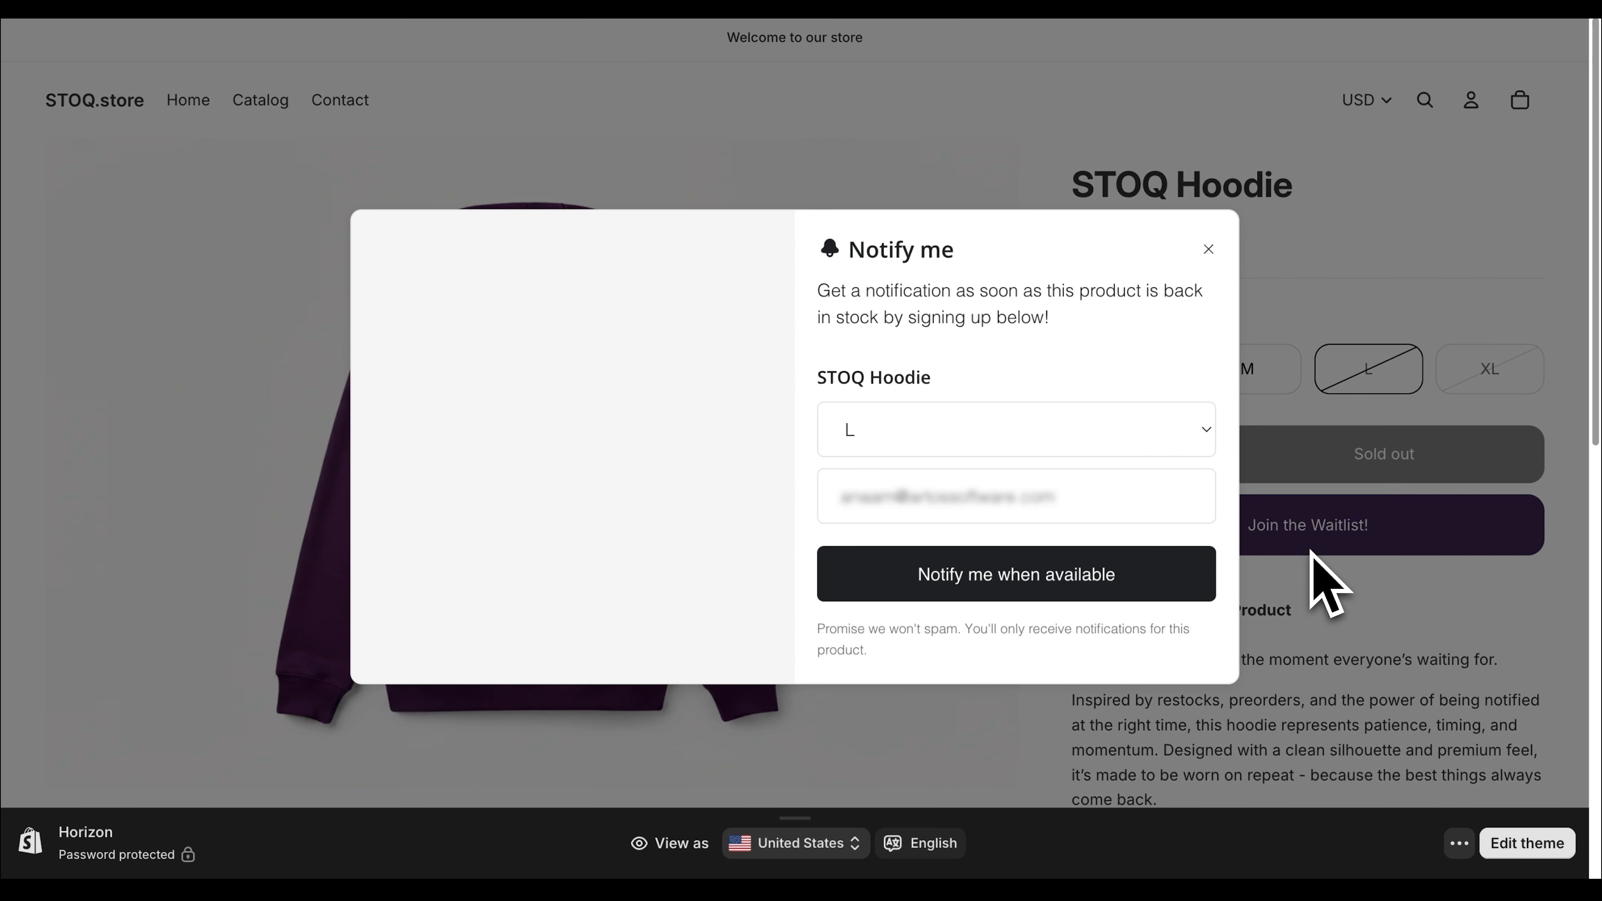
click(1032, 565)
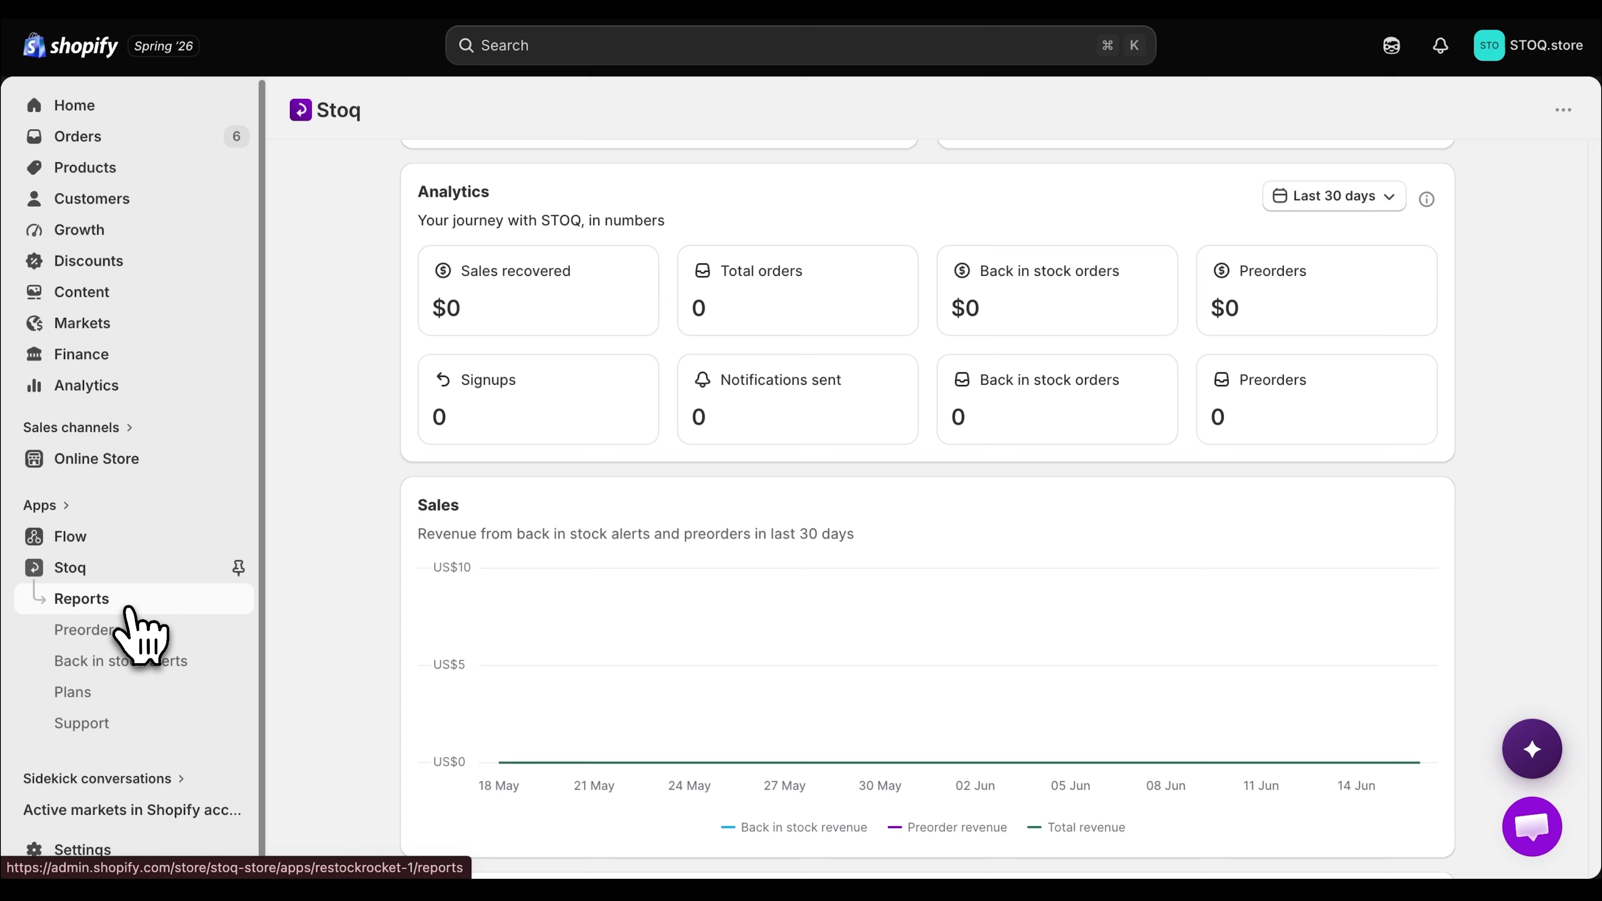
click(126, 605)
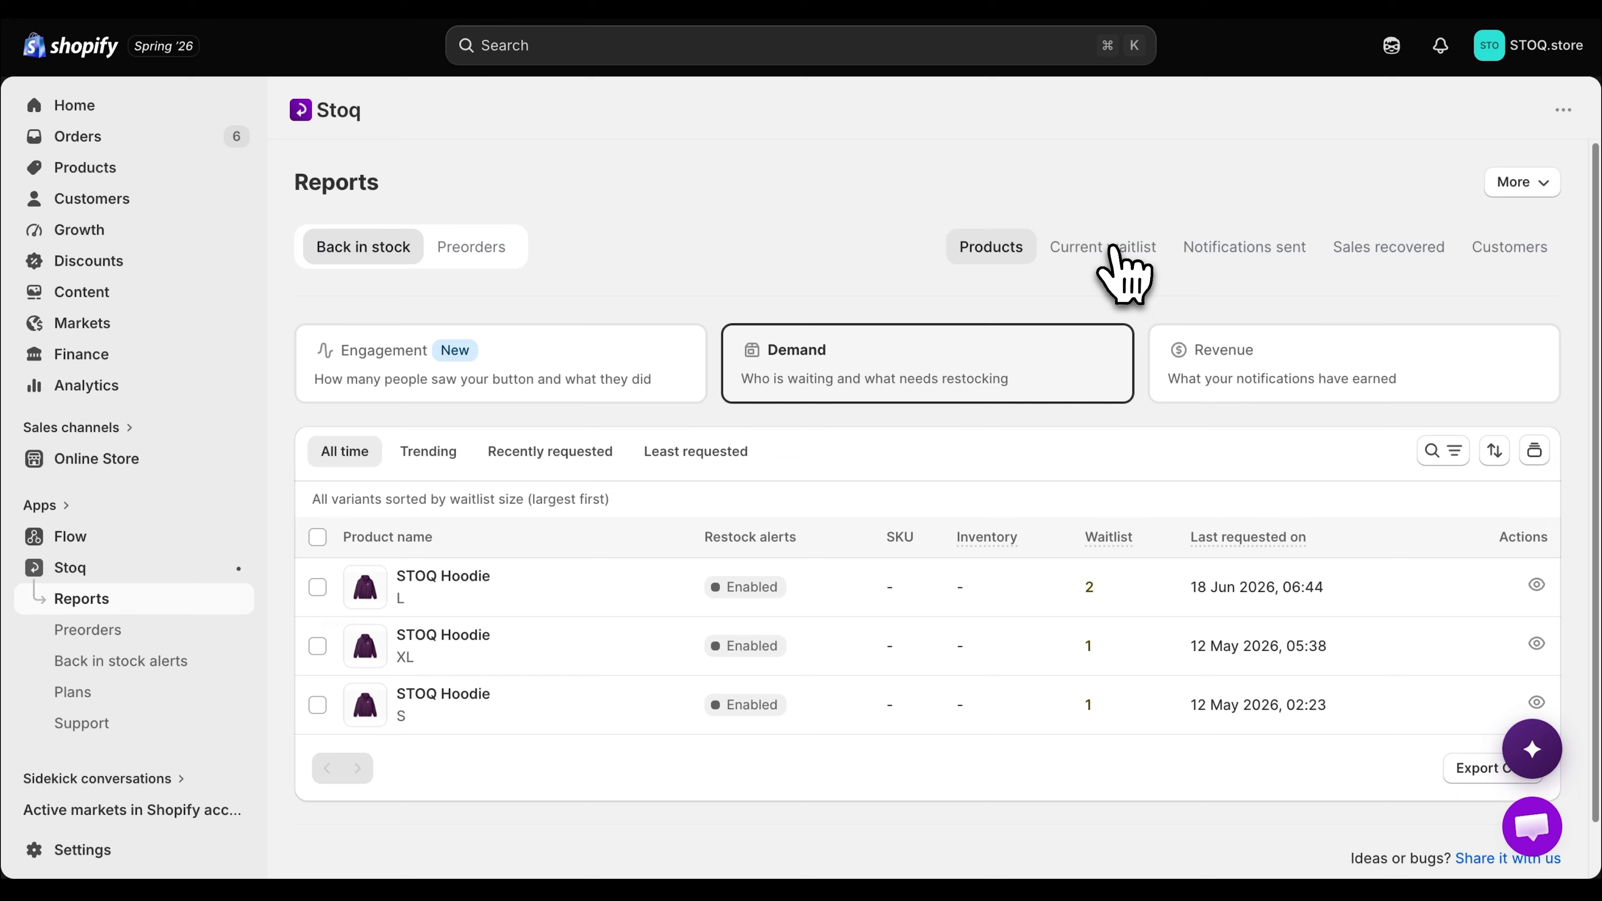
click(1111, 249)
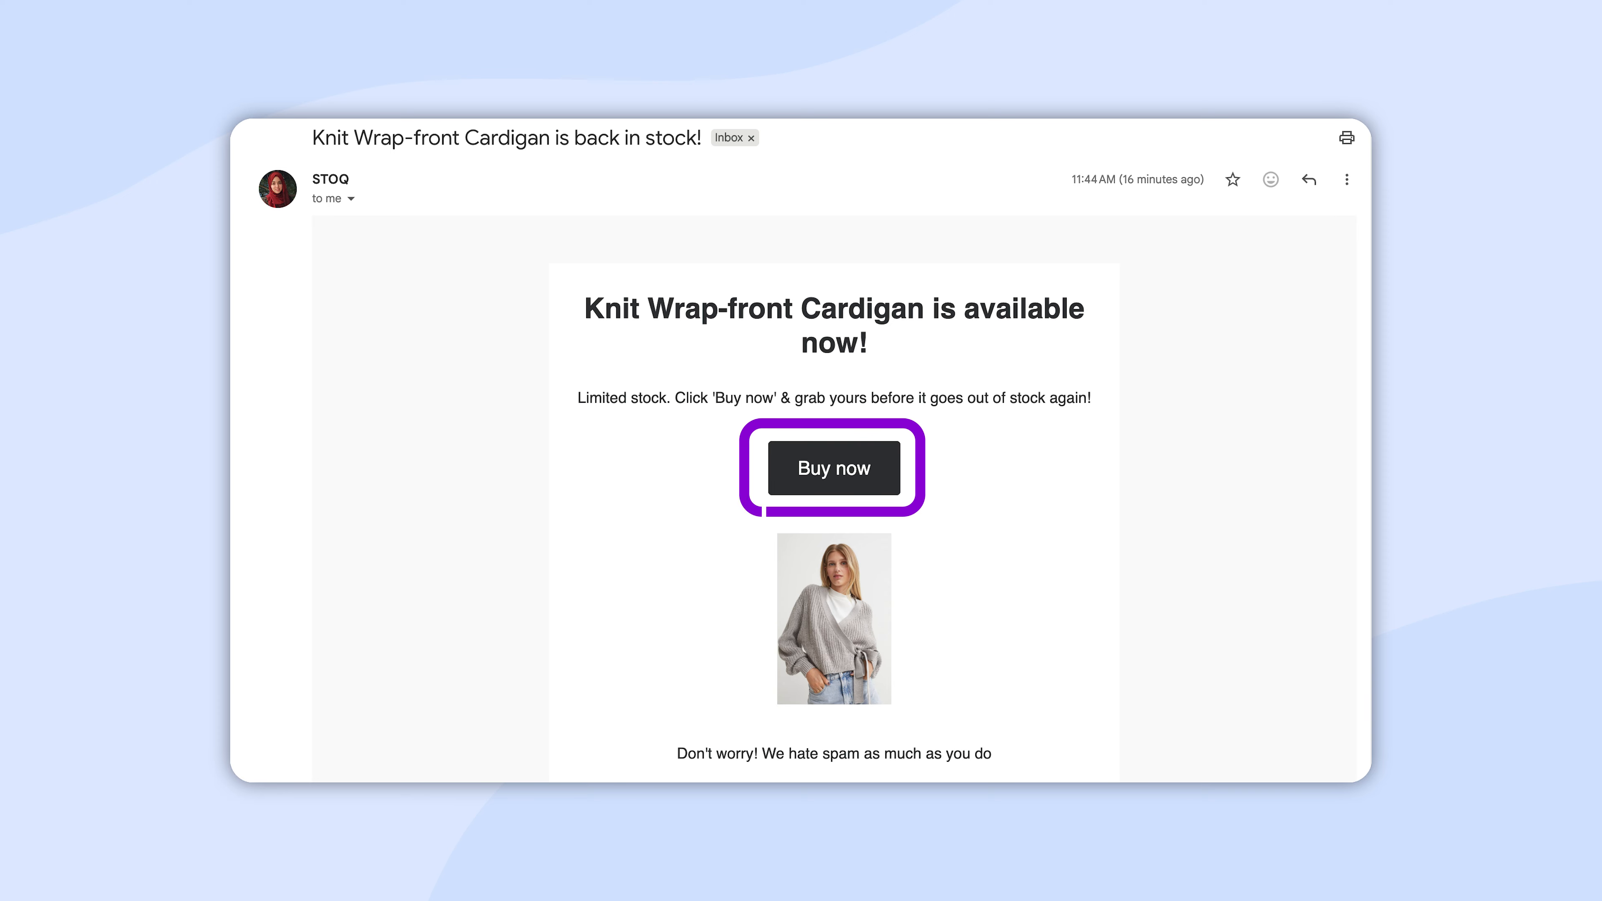
Follow the Buy now link in the Knit Wrap-front Cardigan back in stock email.
click(848, 480)
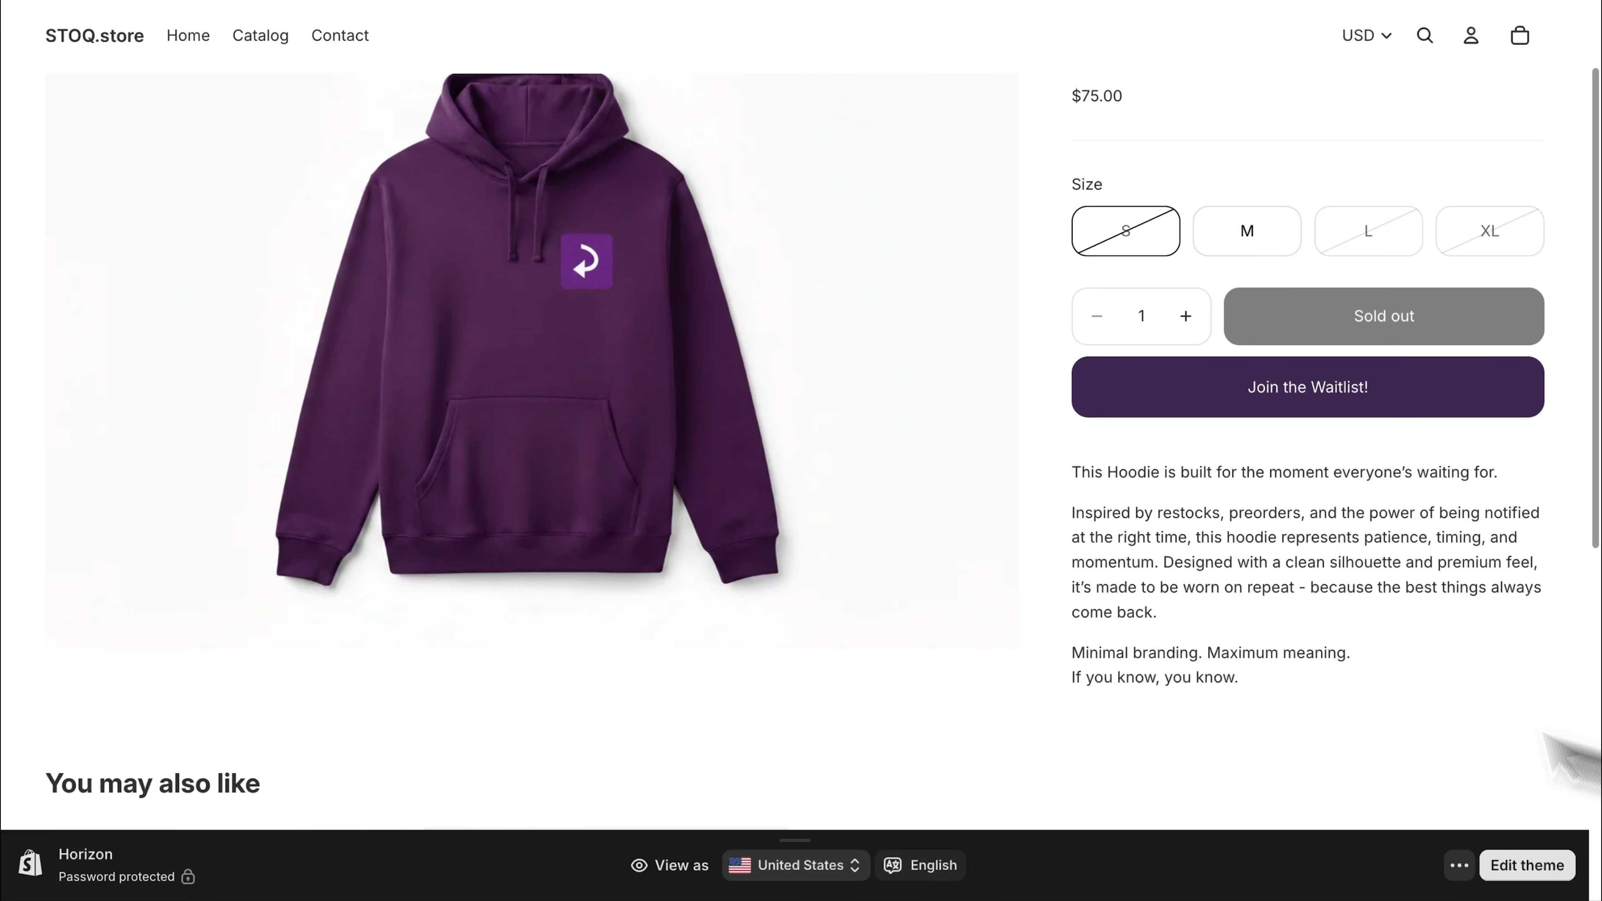
Submit a Notify me signup for the STOQ Hoodie in size L on the store's product page and close the form.
click(1181, 404)
click(1069, 568)
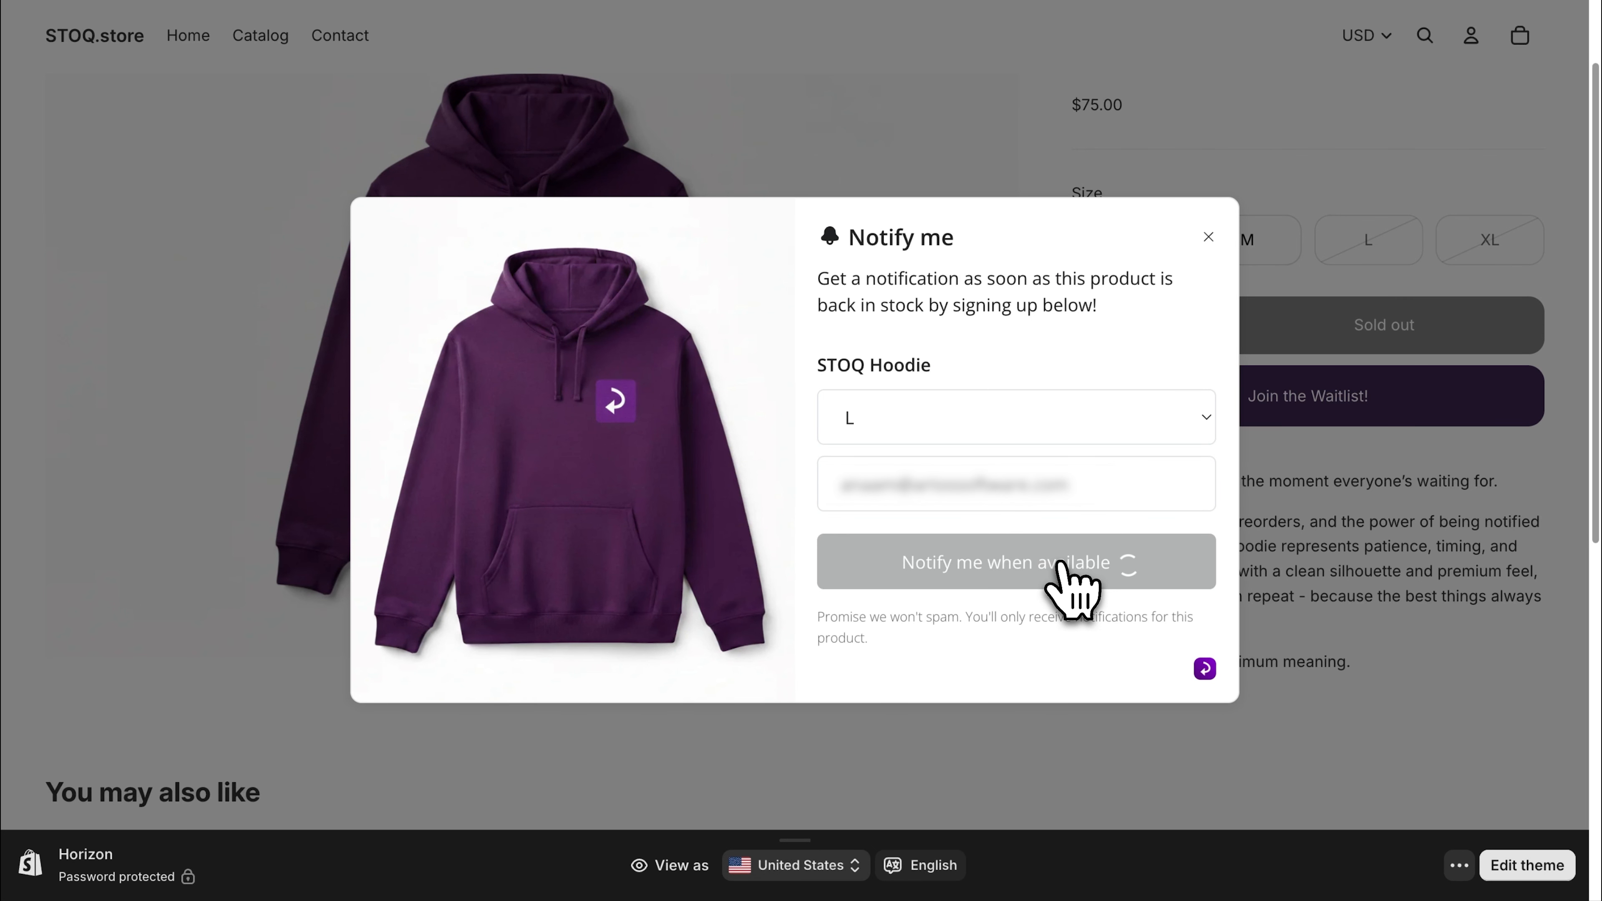
click(1206, 268)
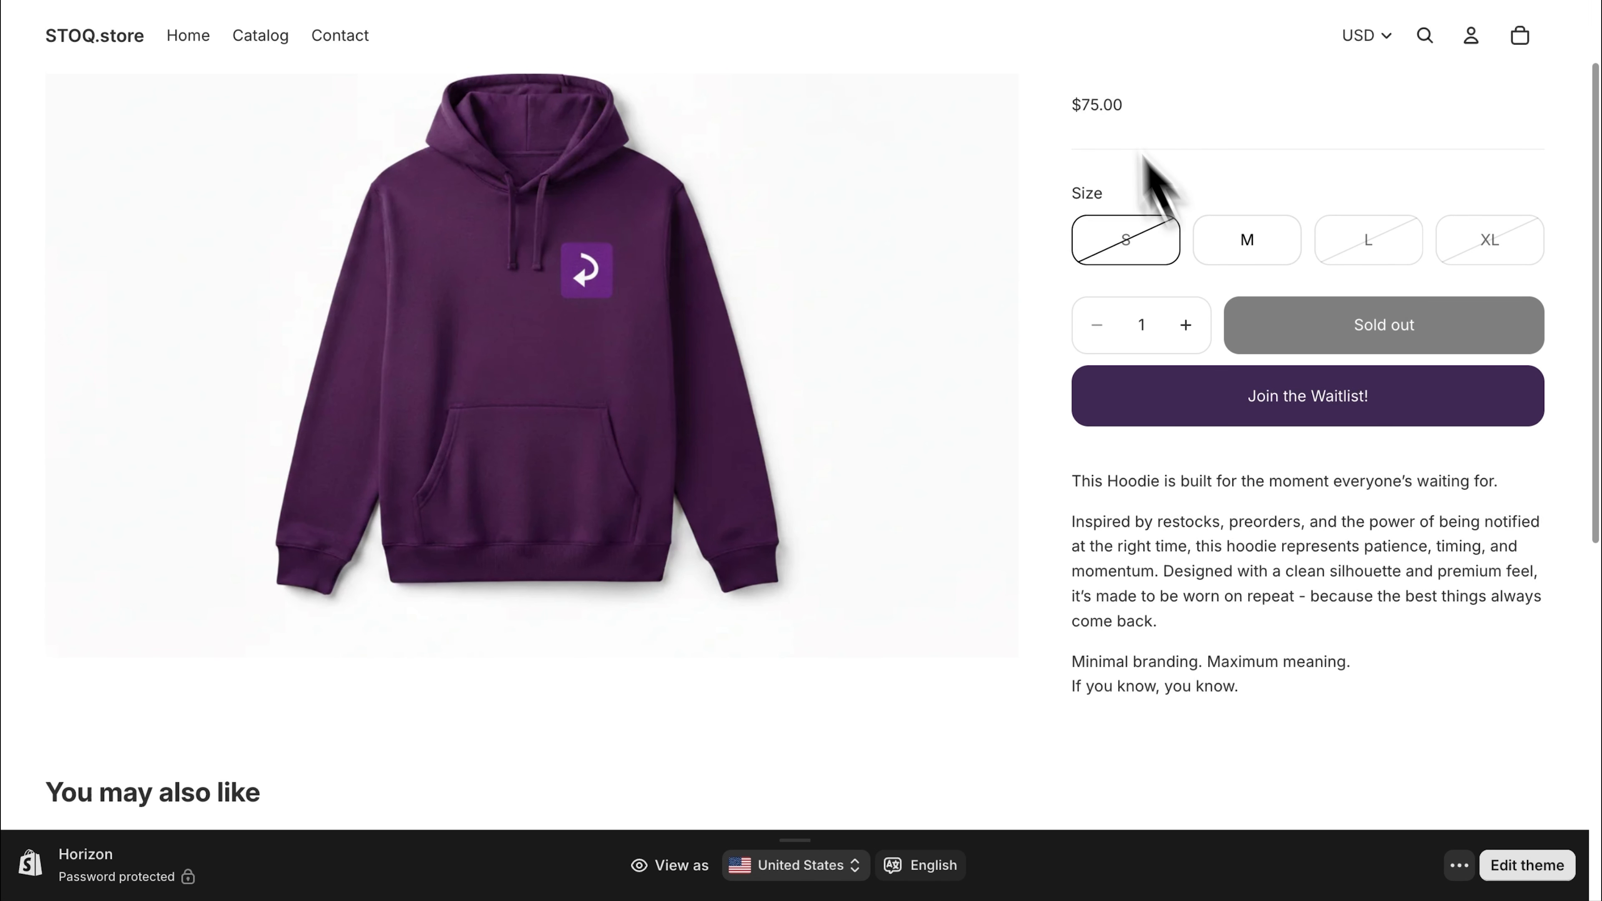